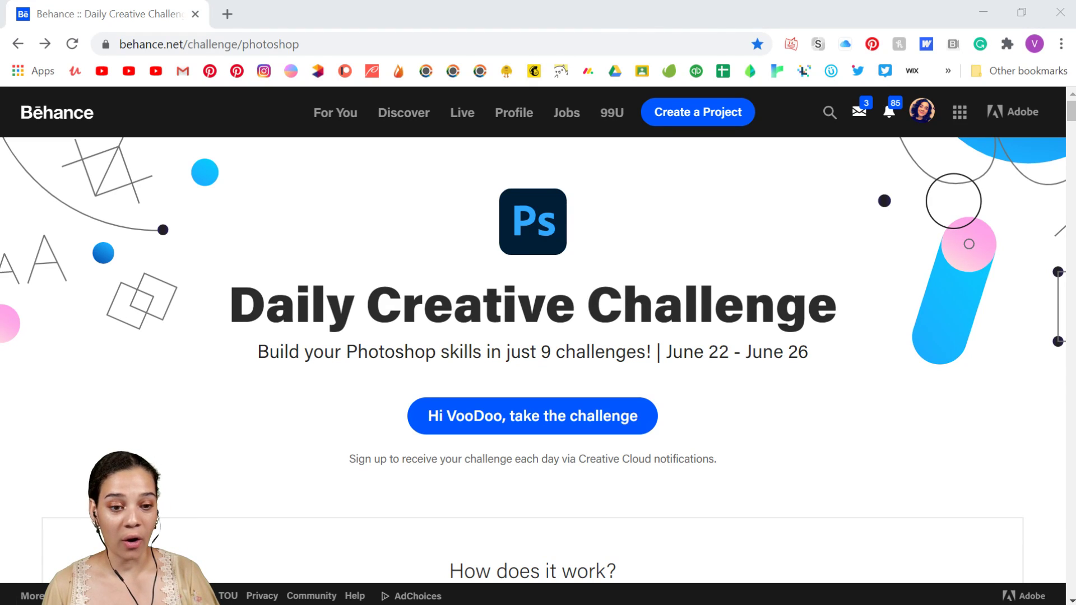
Review the daily challenges on the Photoshop Daily Creative Challenge page, from Logo Design through Mockup.
scroll(655, 267, "down", 15)
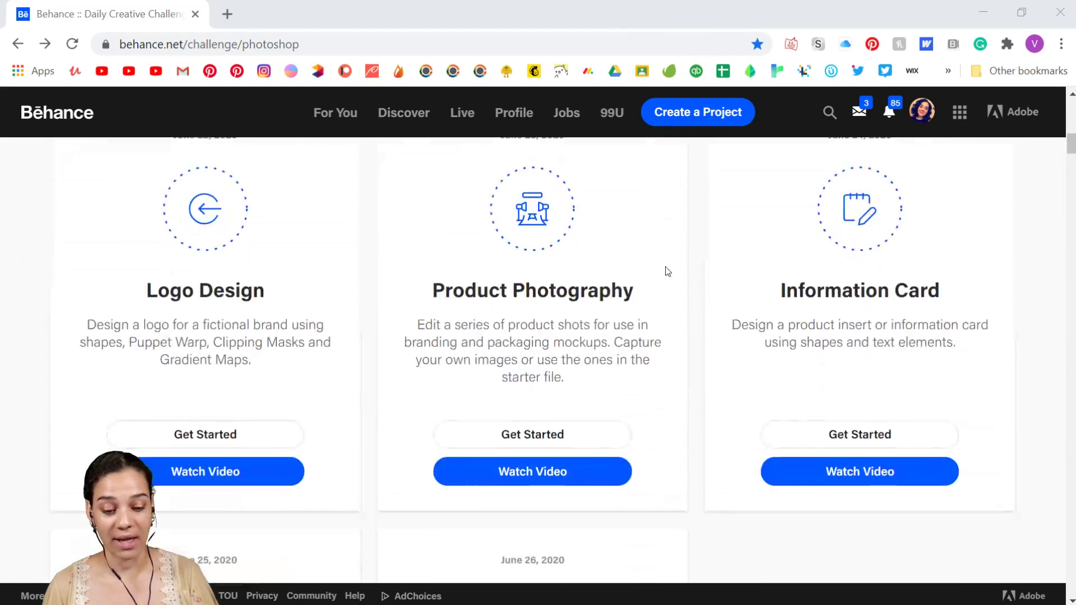
scroll(671, 271, "down", 2)
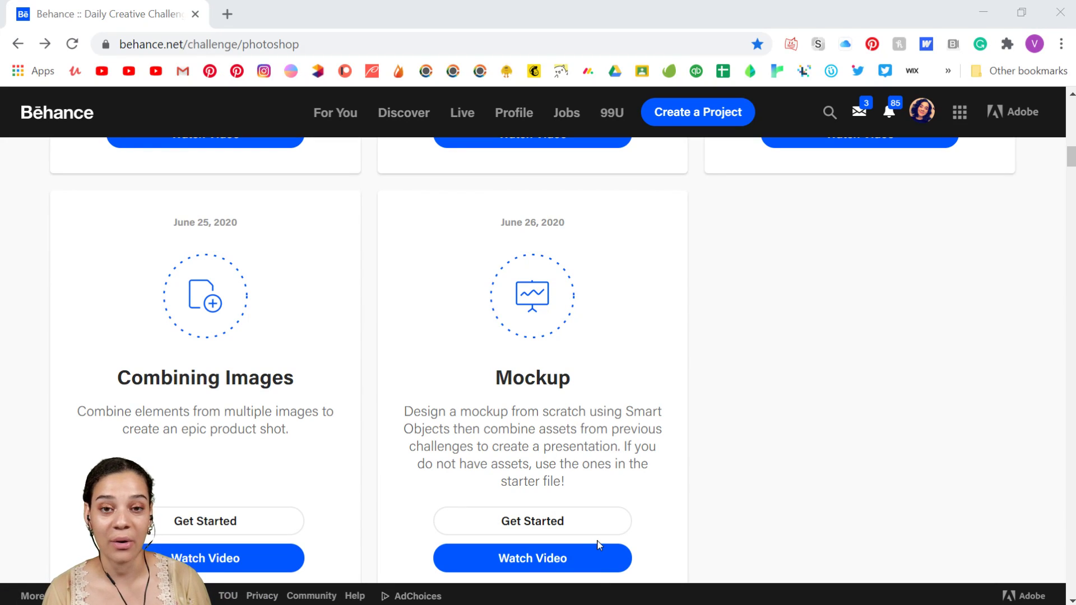
scroll(598, 545, "down", 3)
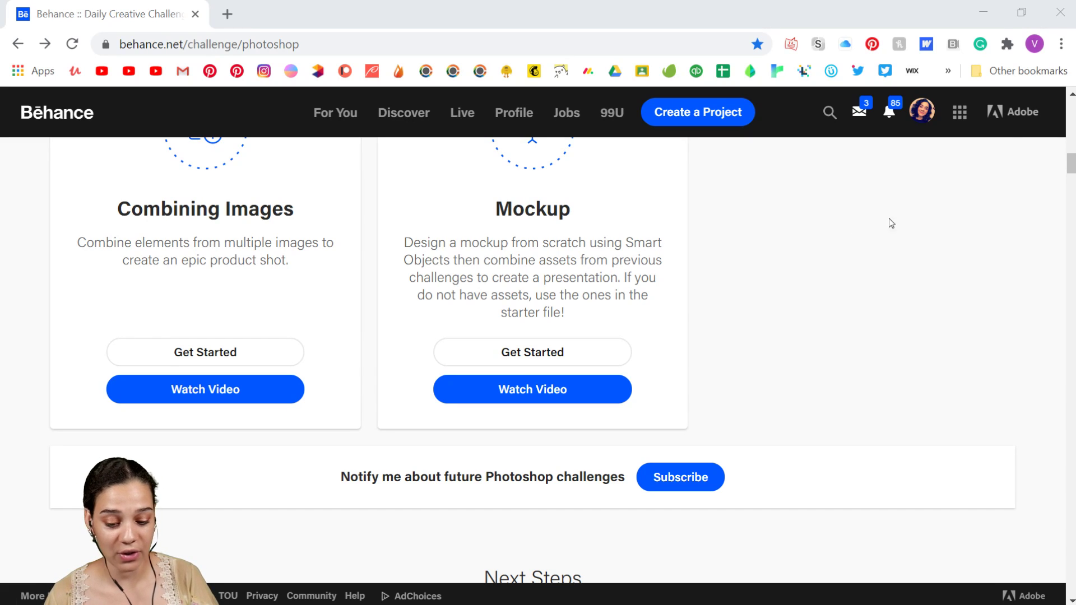
scroll(816, 331, "up", 12)
scroll(819, 335, "up", 10)
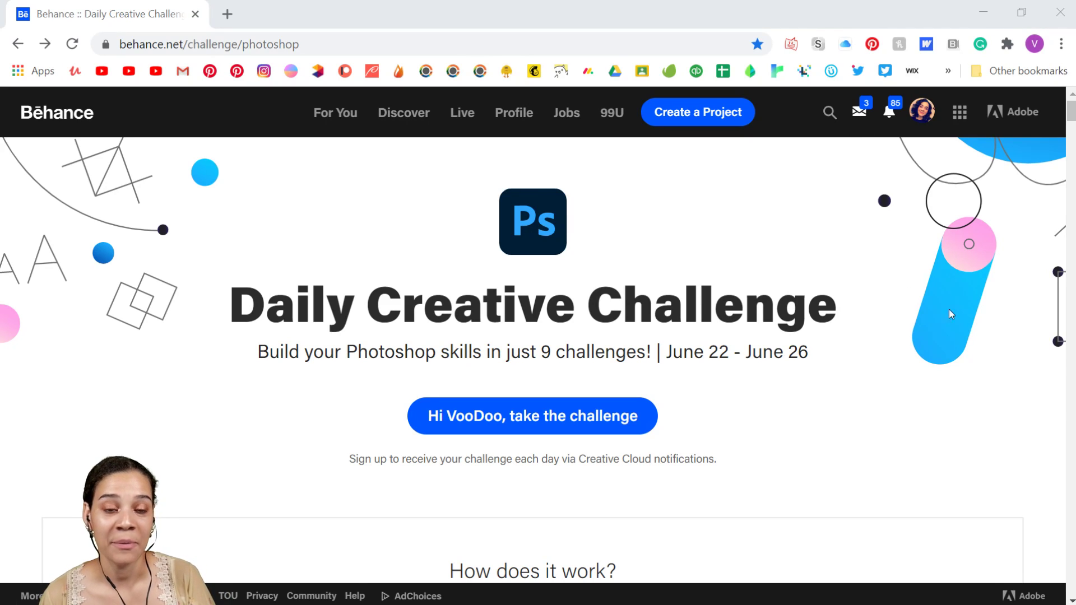
Switch to Discord and browse the Adobe Photoshop server's feedback channels and the recent posts in current-challenge.
scroll(793, 291, "down", 3)
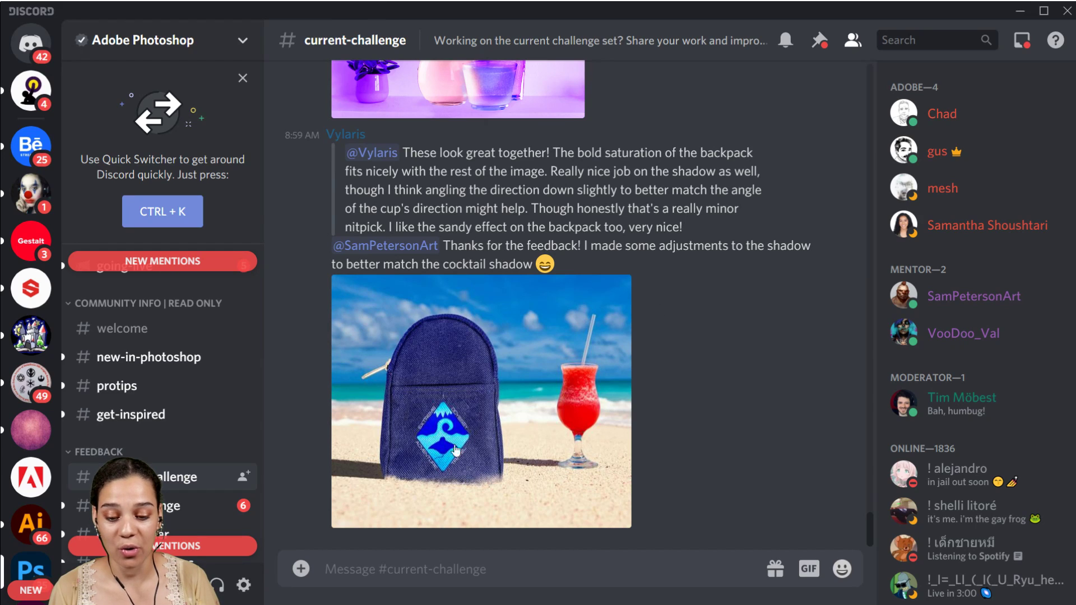
scroll(108, 303, "down", 3)
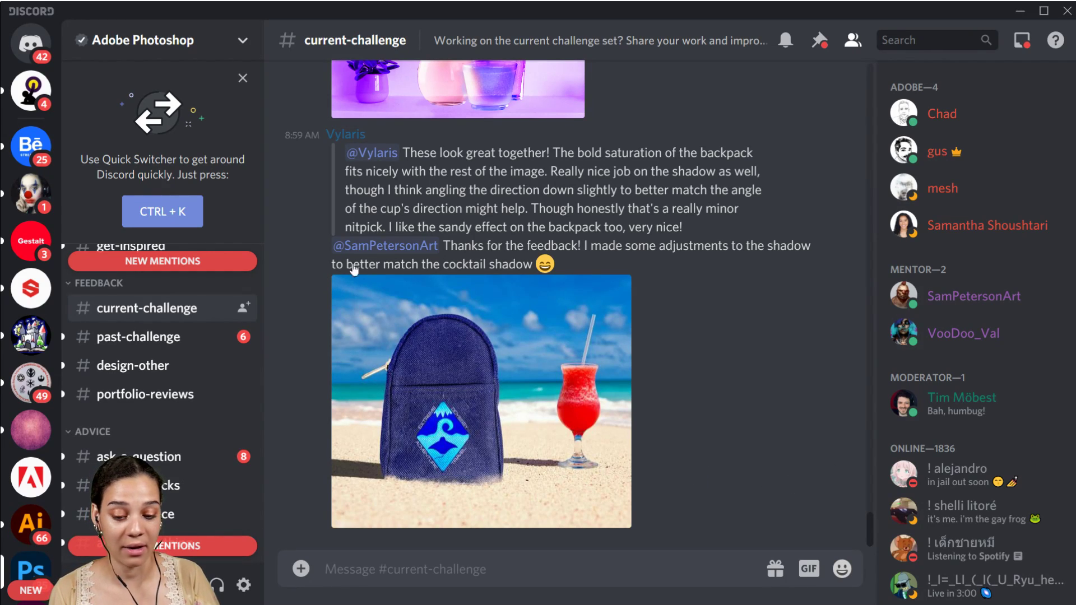
scroll(789, 422, "up", 10)
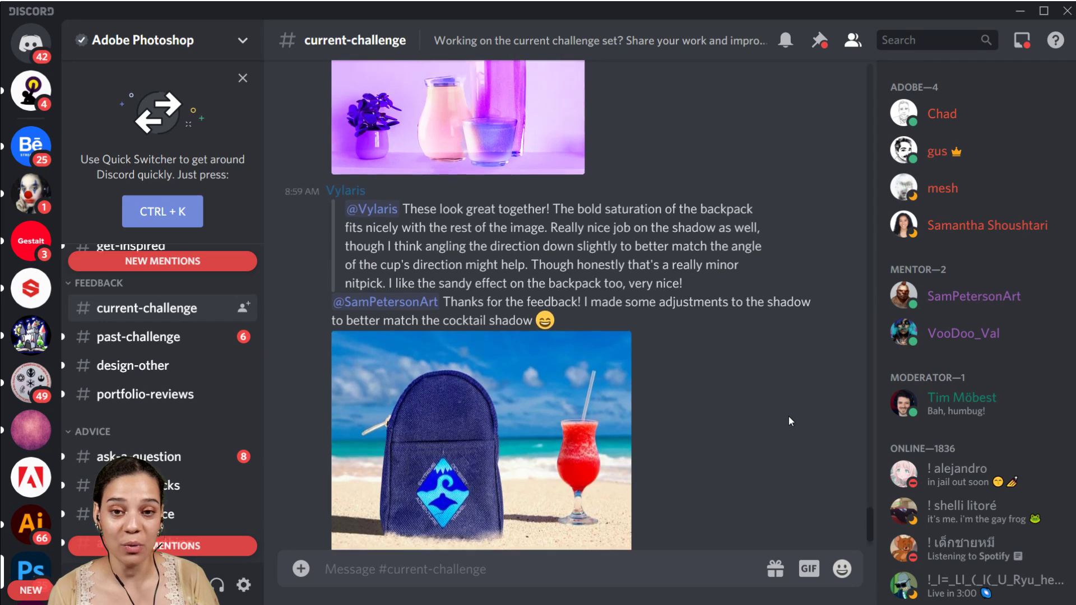
scroll(800, 433, "down", 10)
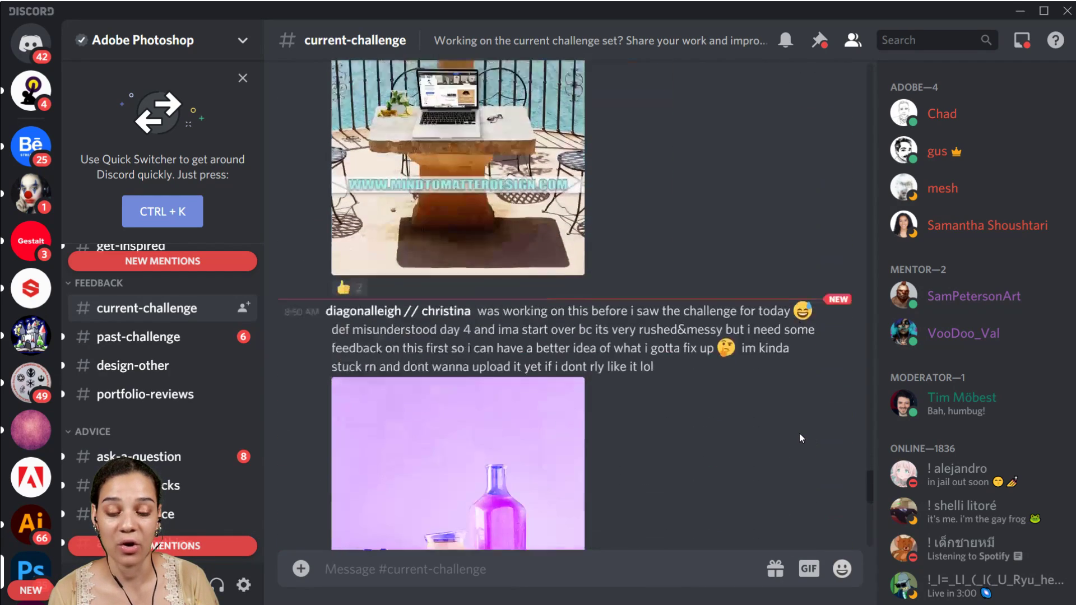
View the submission with the purple bottle, jug and potted plant at enlarged size and close it.
scroll(802, 435, "up", 3)
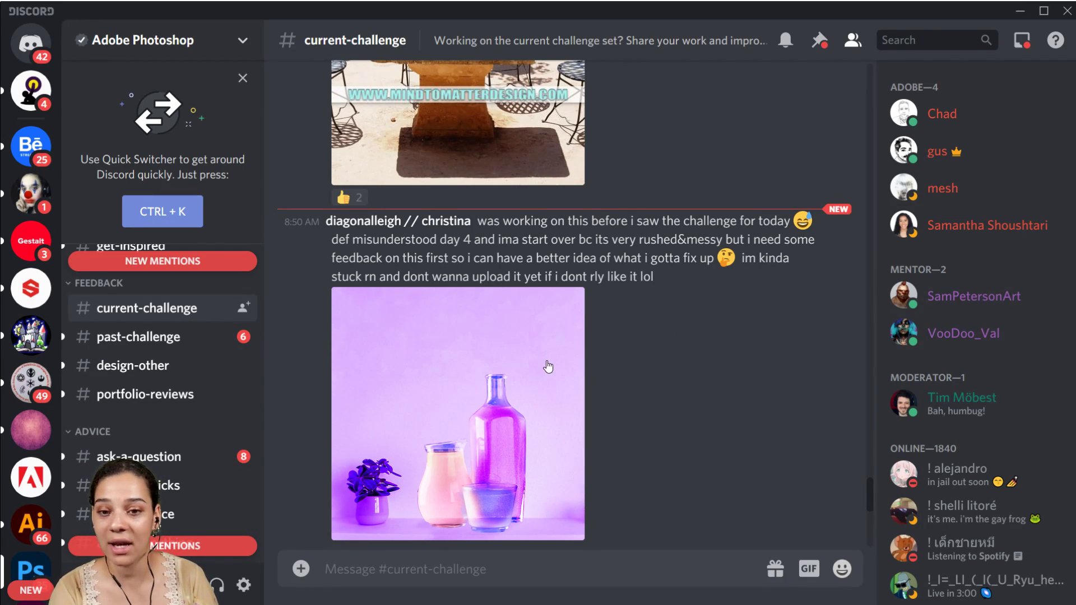
left_click(476, 376)
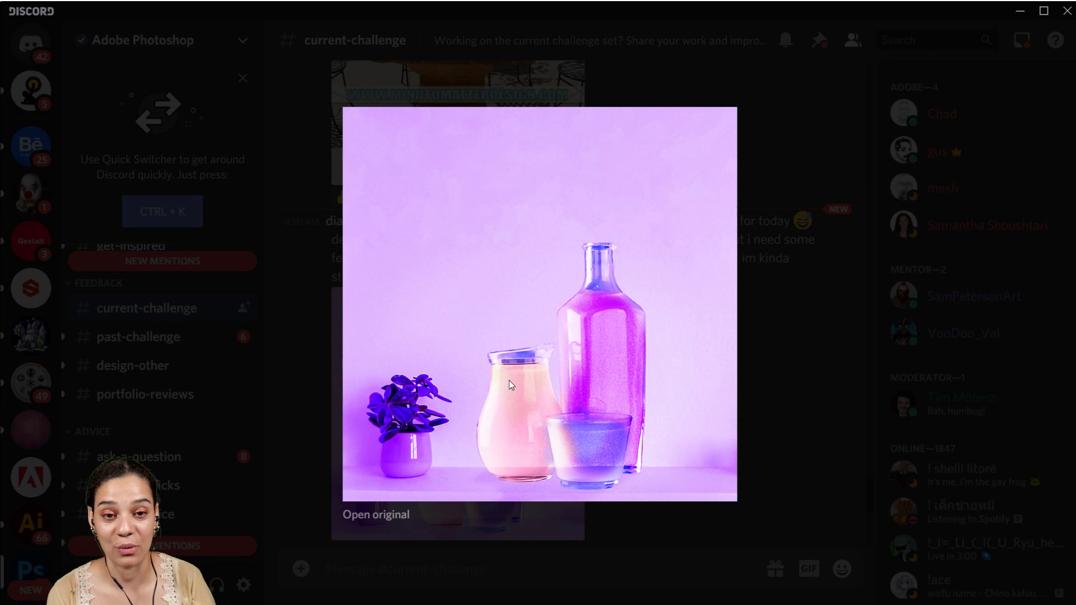
left_click(789, 388)
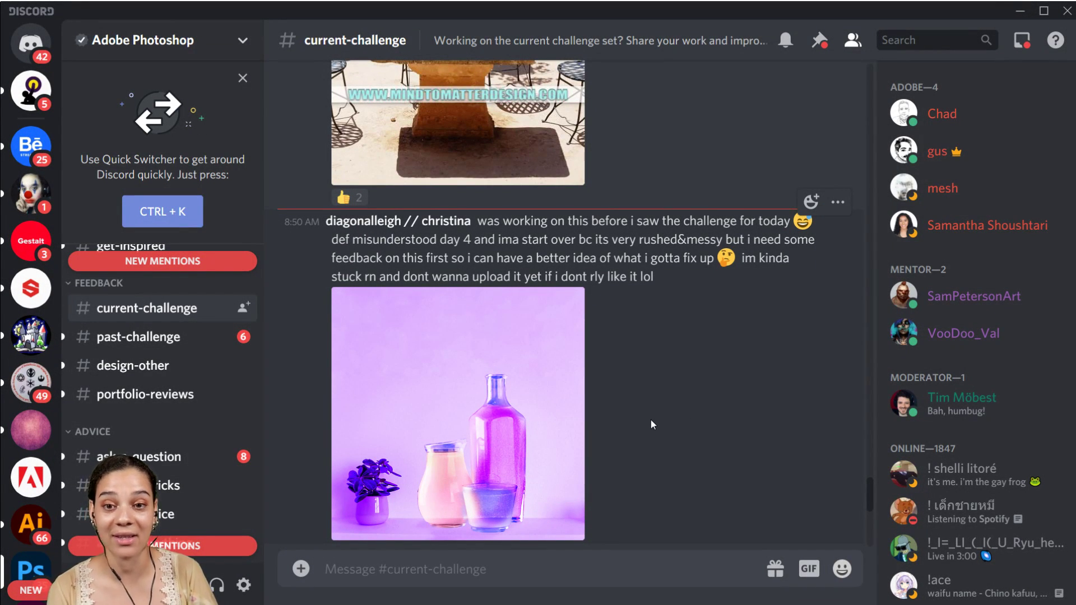
Compare the recent submissions and view the beach backpack and cocktail image at enlarged size.
scroll(651, 419, "down", 5)
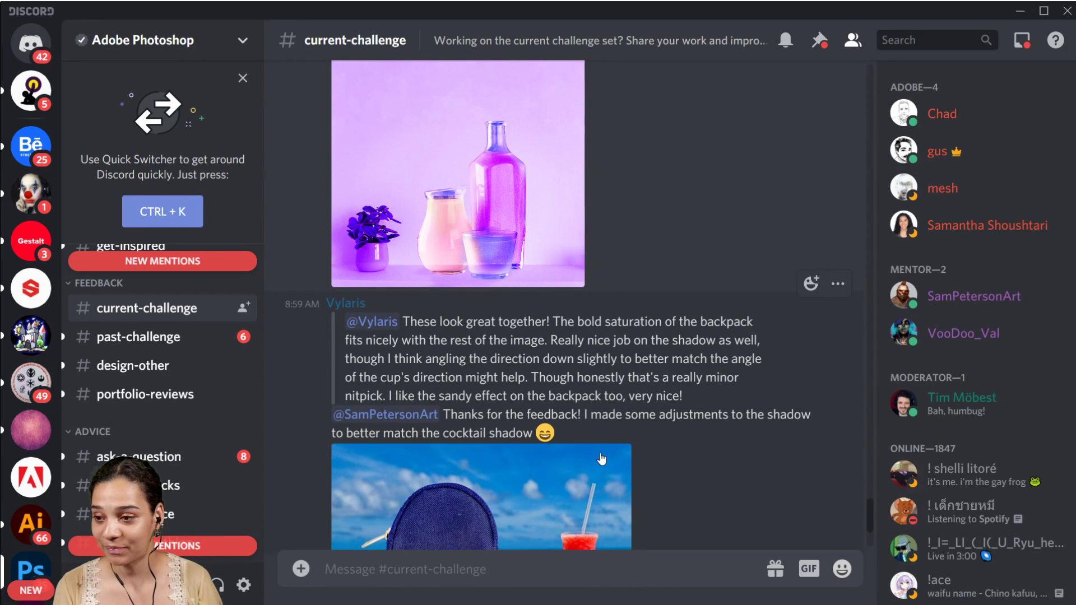
scroll(602, 456, "down", 3)
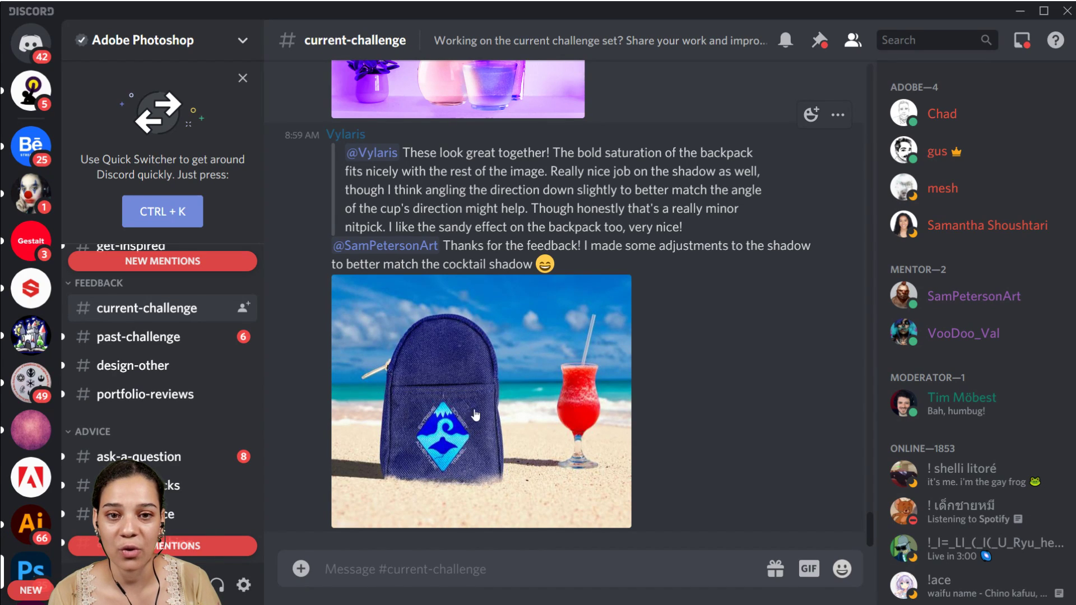
scroll(476, 419, "up", 3)
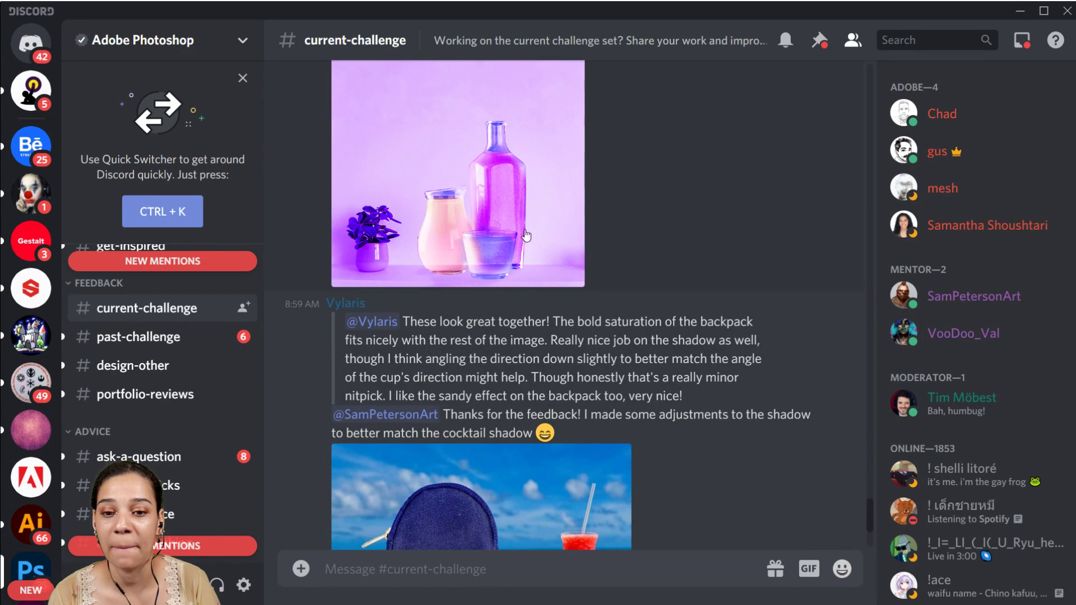
scroll(609, 324, "up", 5)
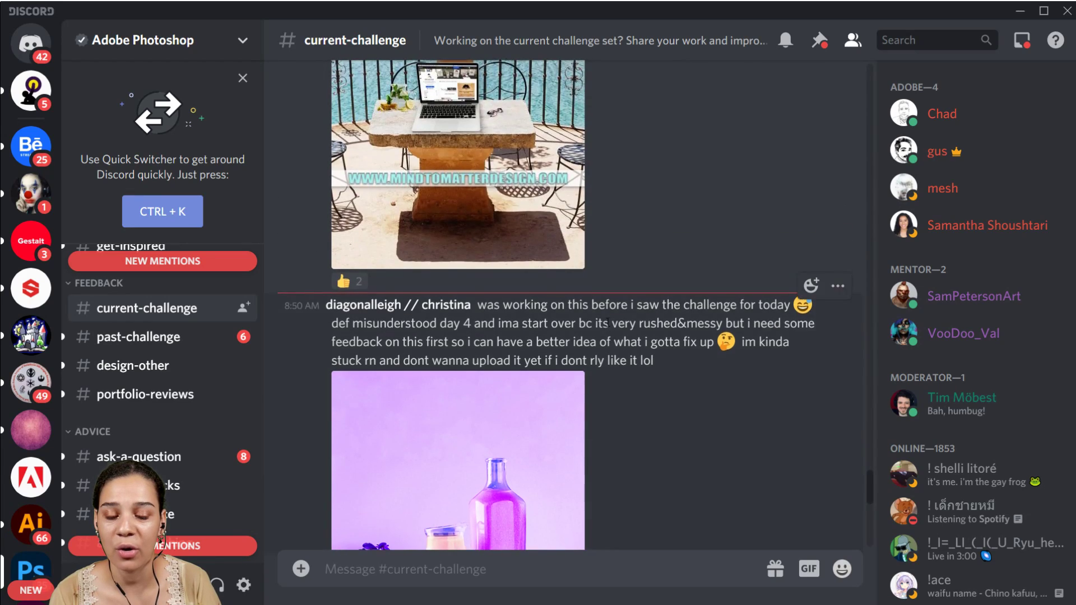
scroll(608, 324, "down", 5)
scroll(510, 332, "down", 3)
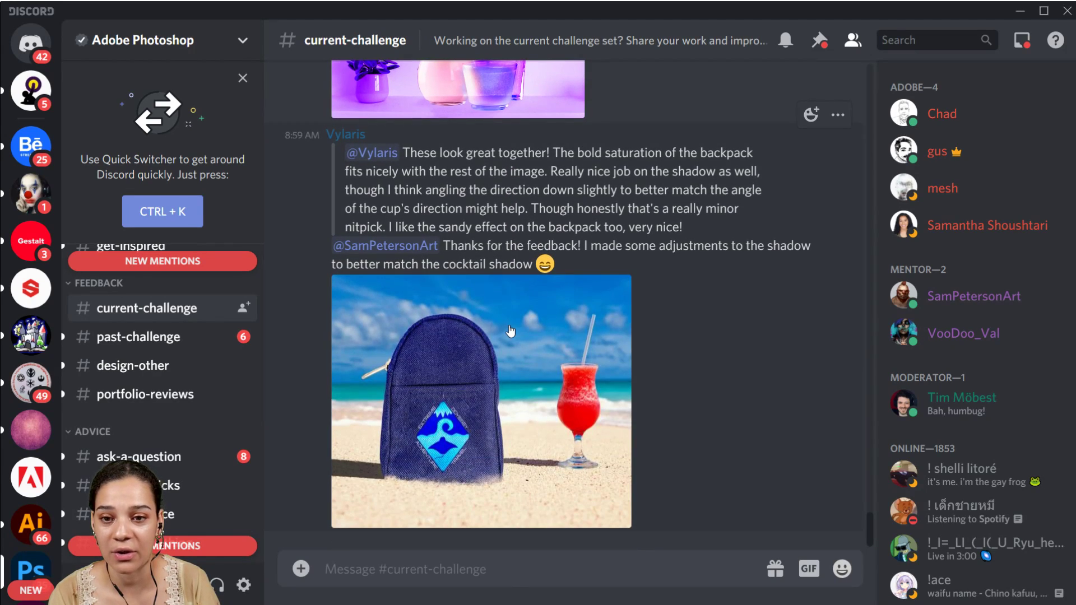
left_click(437, 424)
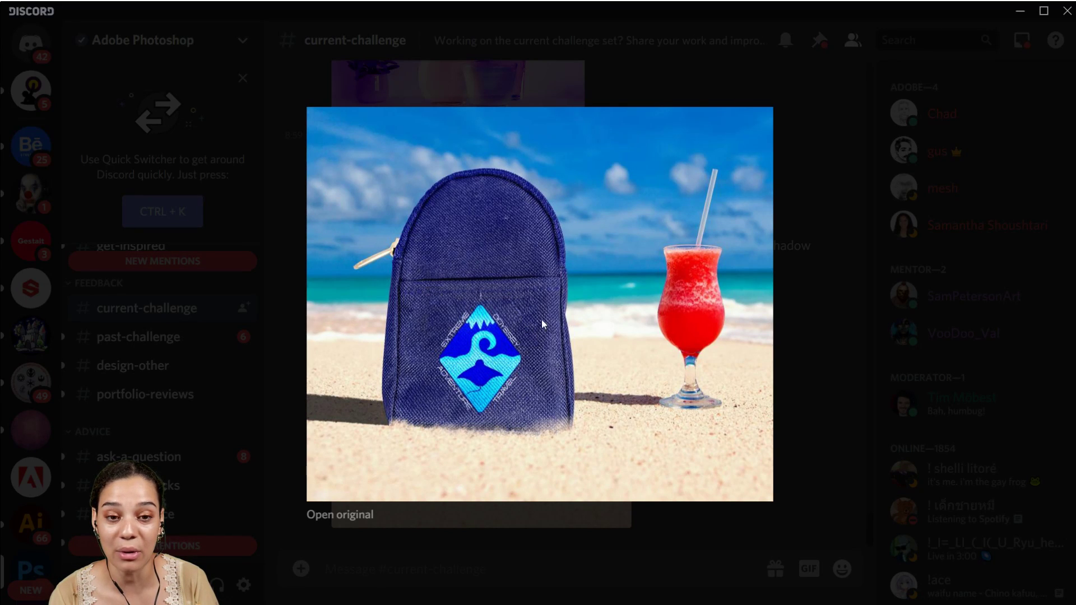
left_click(813, 267)
View the Day 4 laptop-on-table submission enlarged, first the sheet of elements used and then the finished composite.
scroll(586, 309, "up", 15)
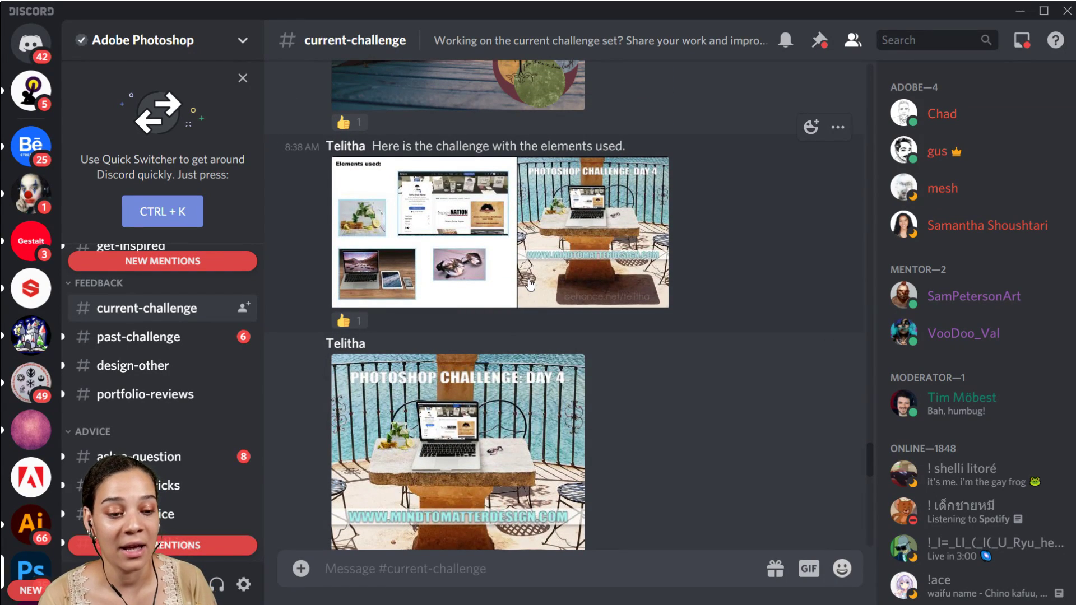
left_click(476, 229)
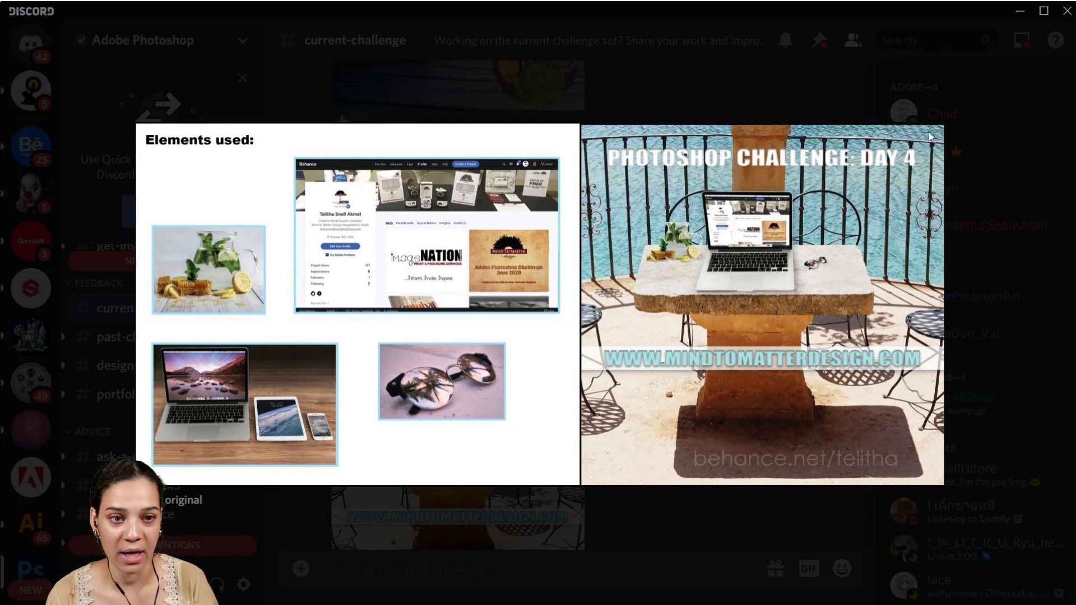
left_click(968, 77)
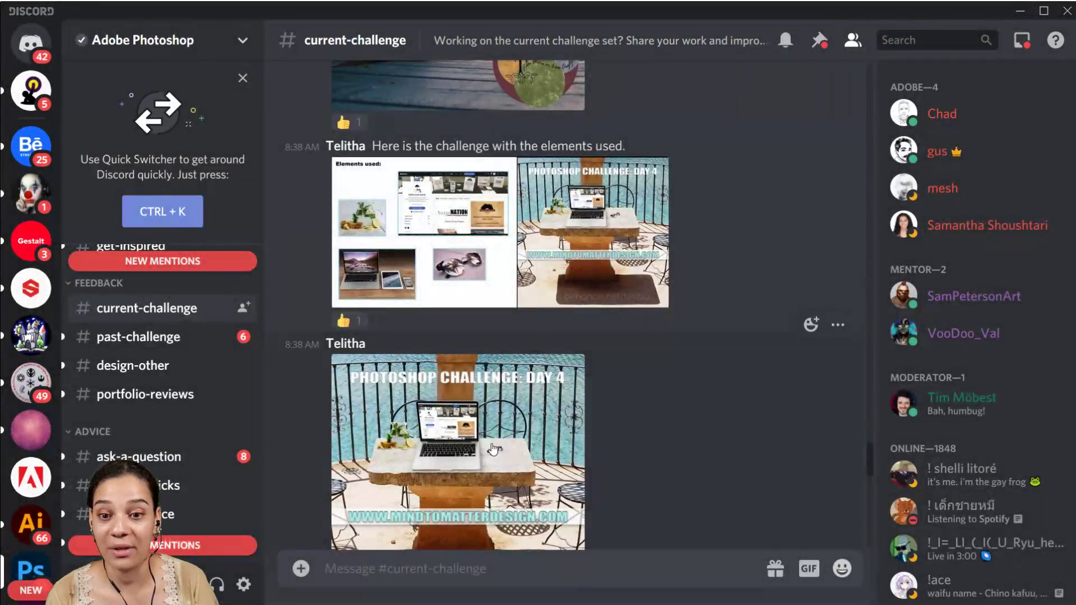
left_click(493, 449)
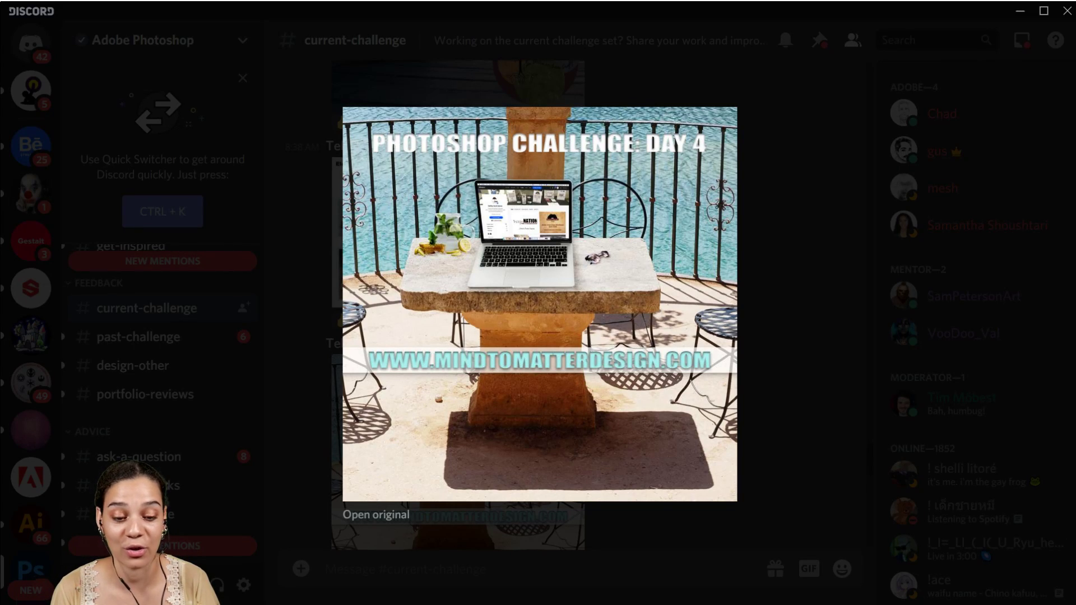
left_click(798, 207)
View the source photos and the finished Day 4 composite of three lit bottles on the dock at enlarged size.
scroll(665, 242, "up", 5)
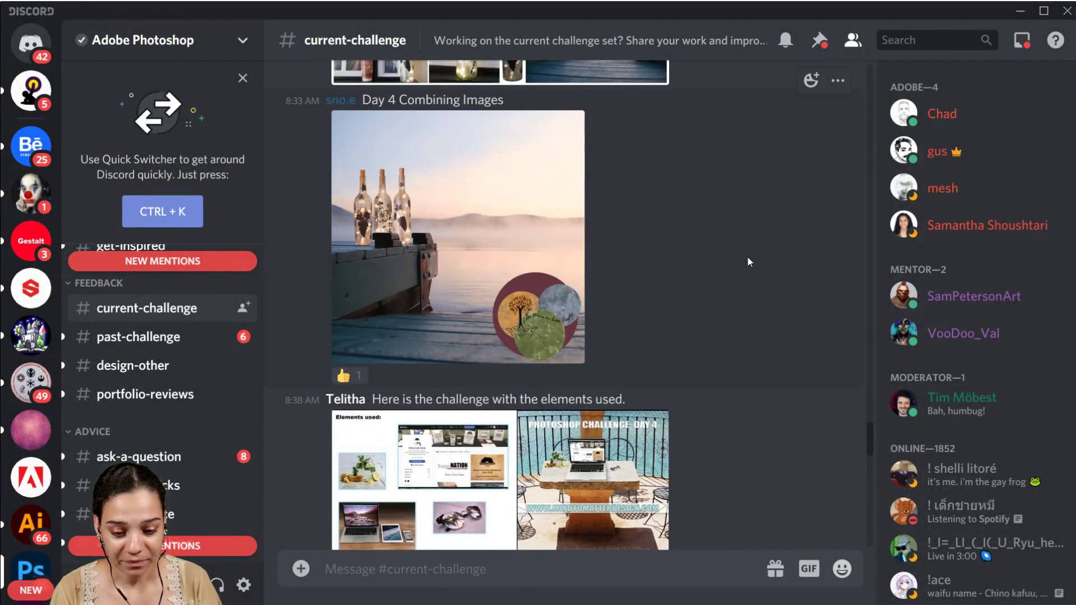
scroll(568, 295, "up", 3)
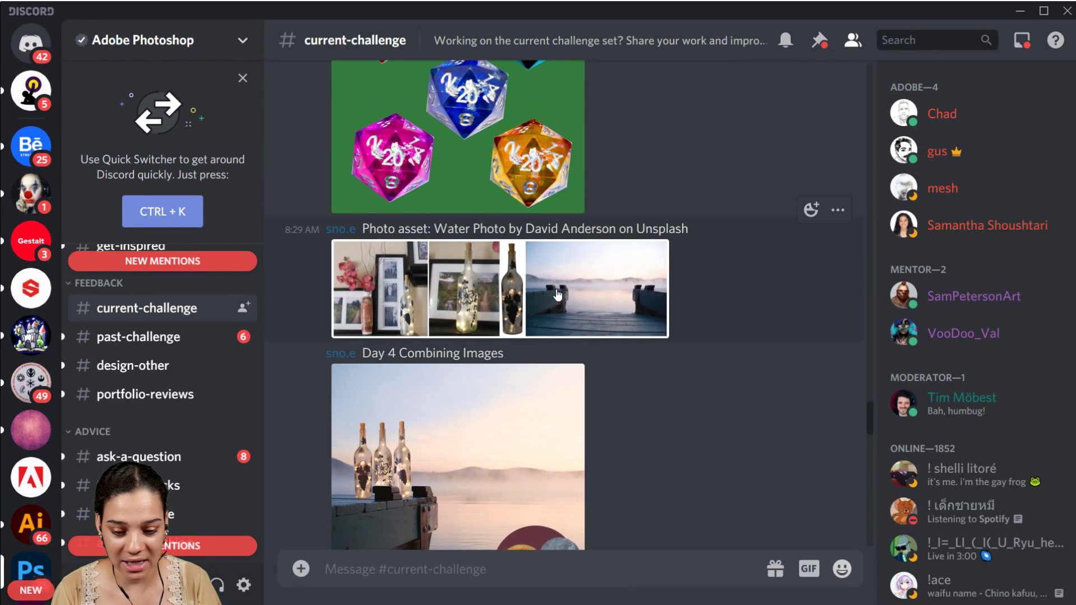
left_click(386, 287)
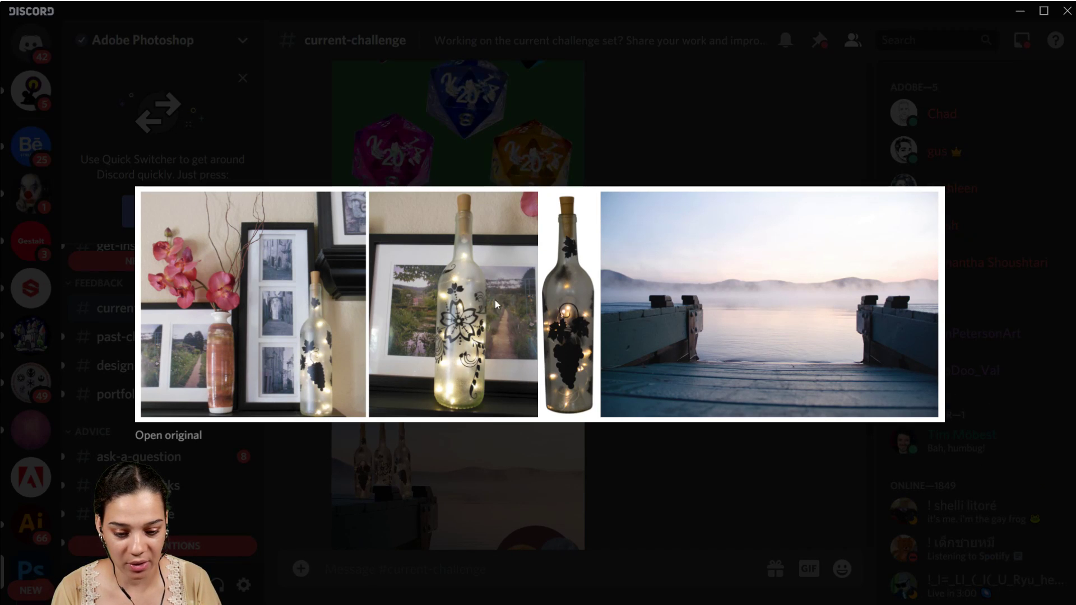
left_click(841, 127)
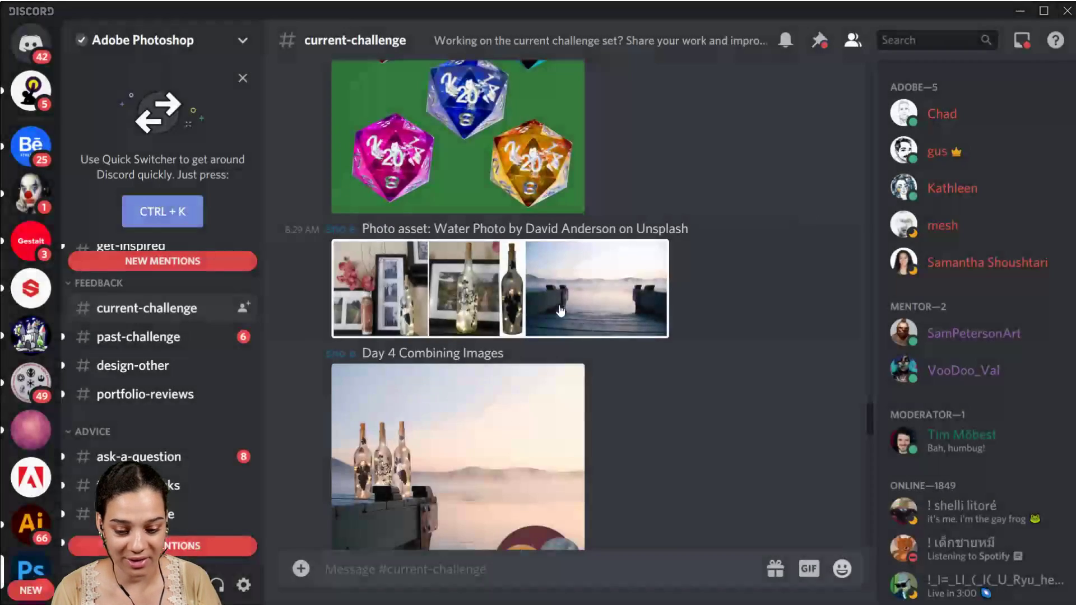
scroll(563, 315, "down", 5)
left_click(472, 281)
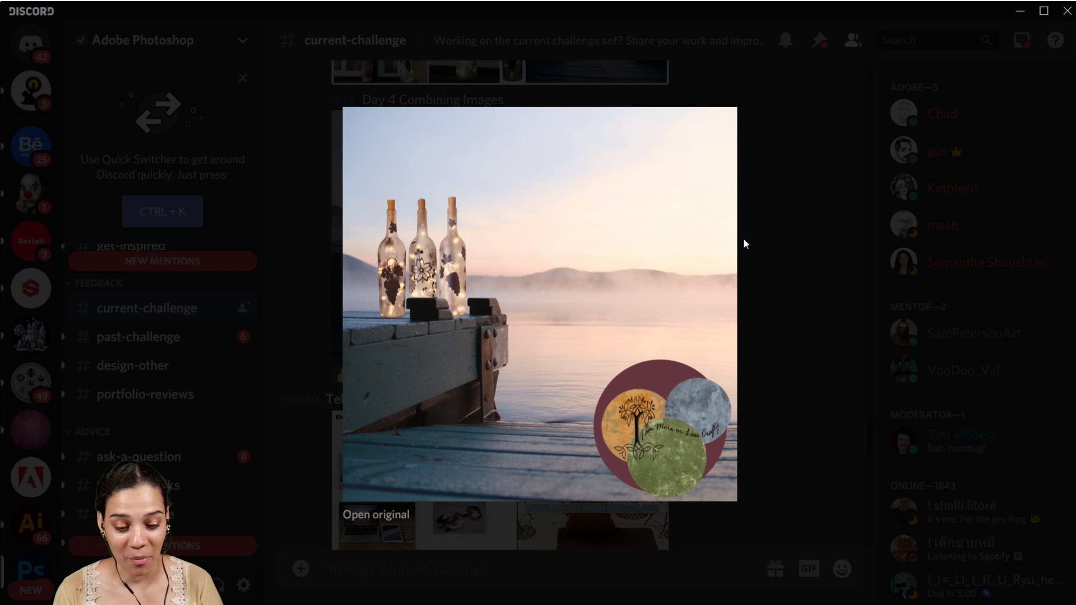
left_click(763, 231)
Look through the earlier dice, La Playa card and Point drinks submissions, and return to Starter File_5.psd in Photoshop.
scroll(623, 371, "up", 7)
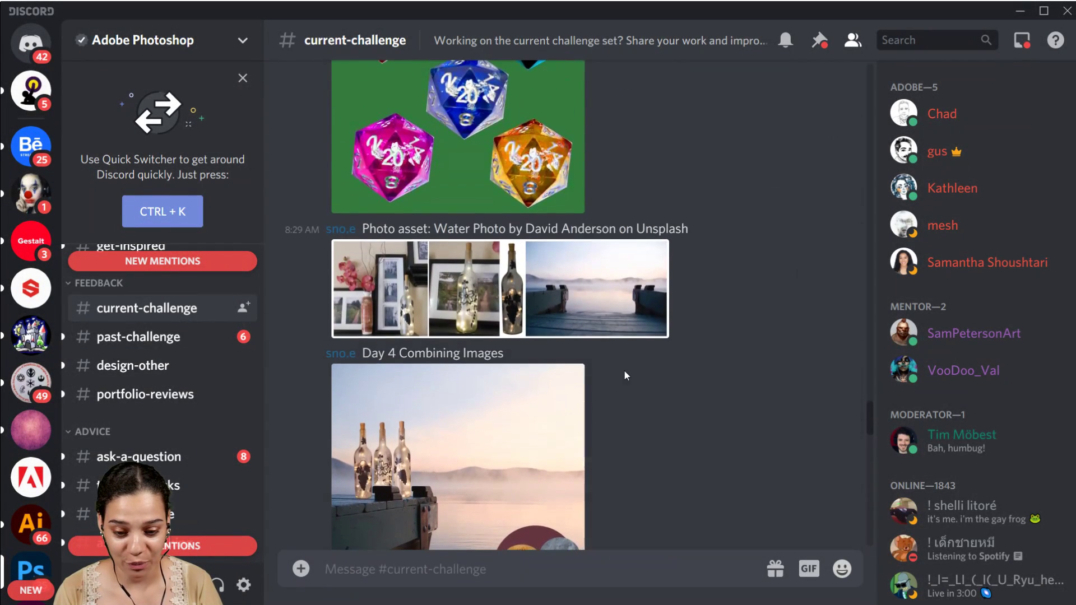
scroll(645, 365, "up", 5)
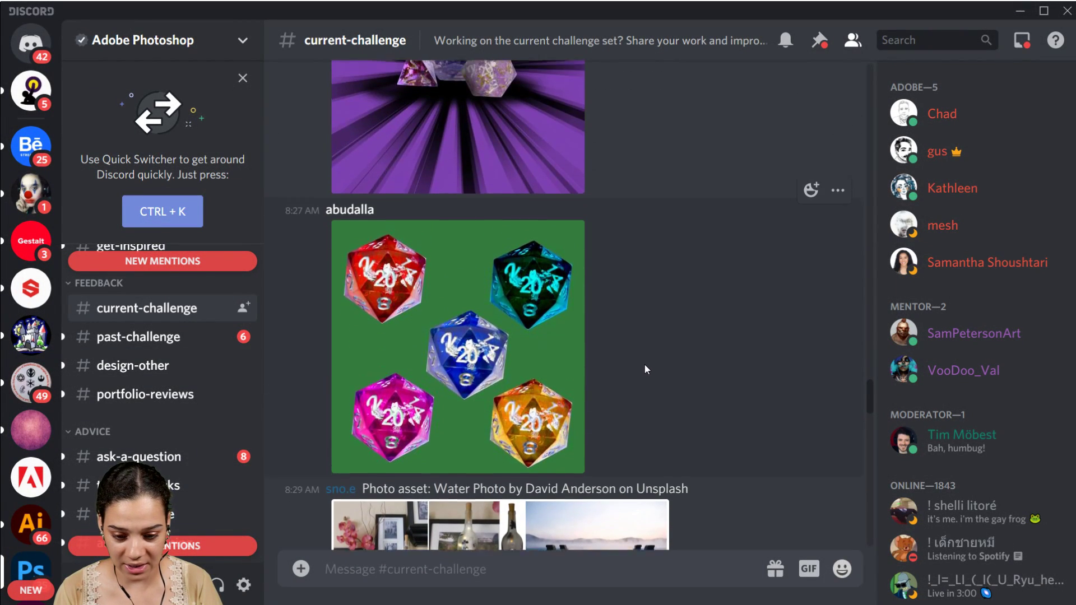
scroll(477, 409, "down", 3)
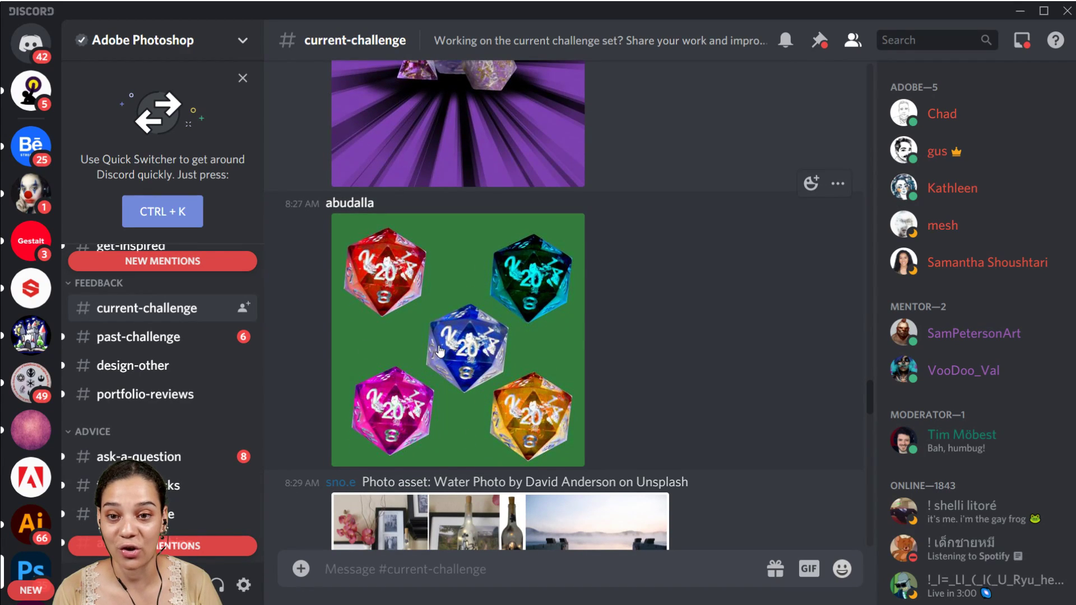
scroll(364, 350, "up", 2)
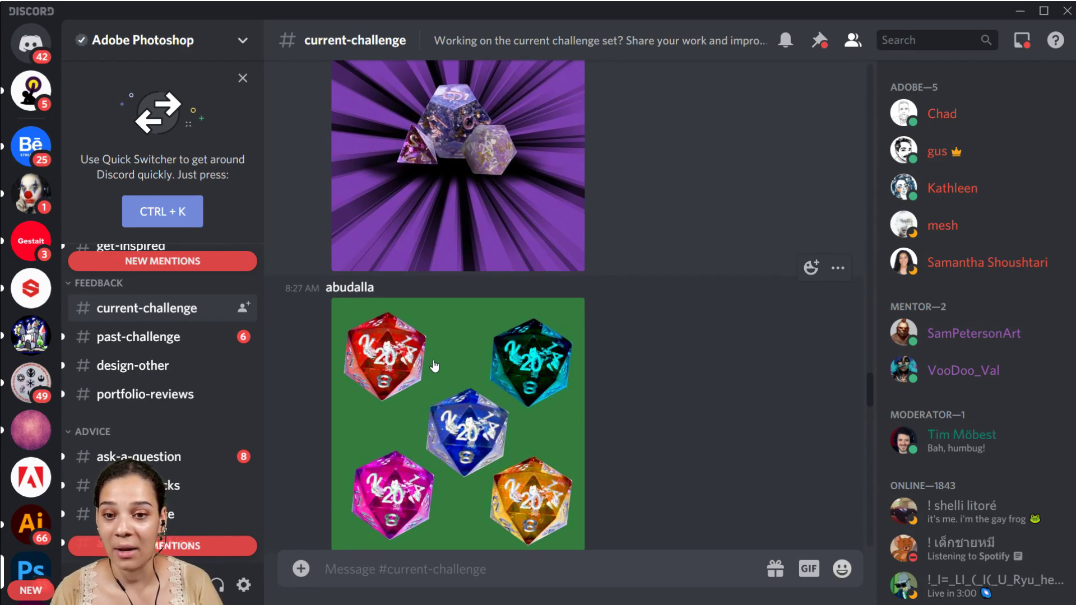
scroll(473, 357, "up", 3)
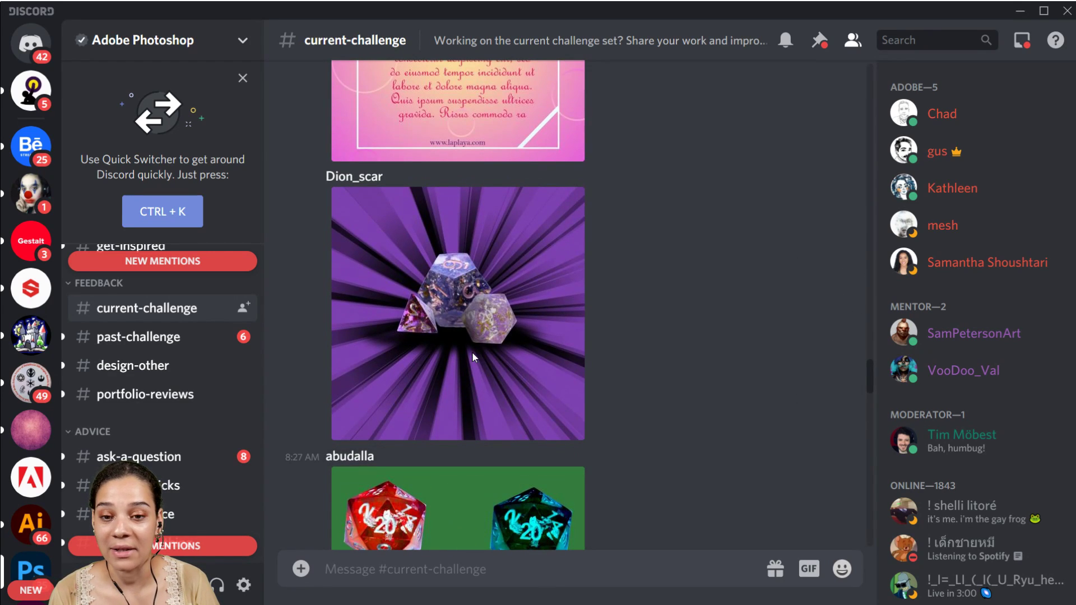
scroll(472, 357, "up", 5)
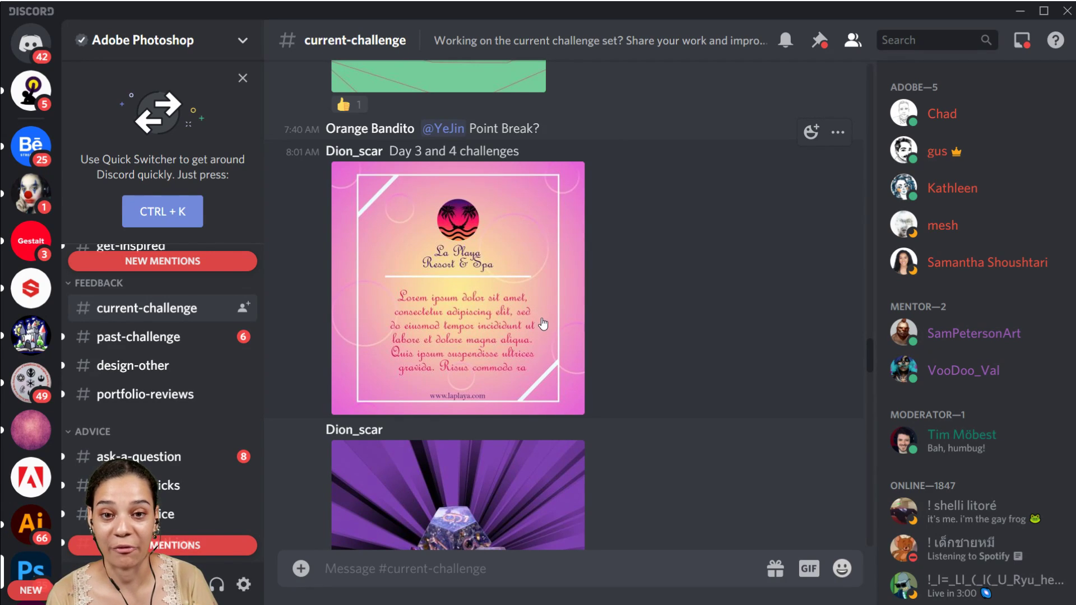
scroll(548, 332, "up", 5)
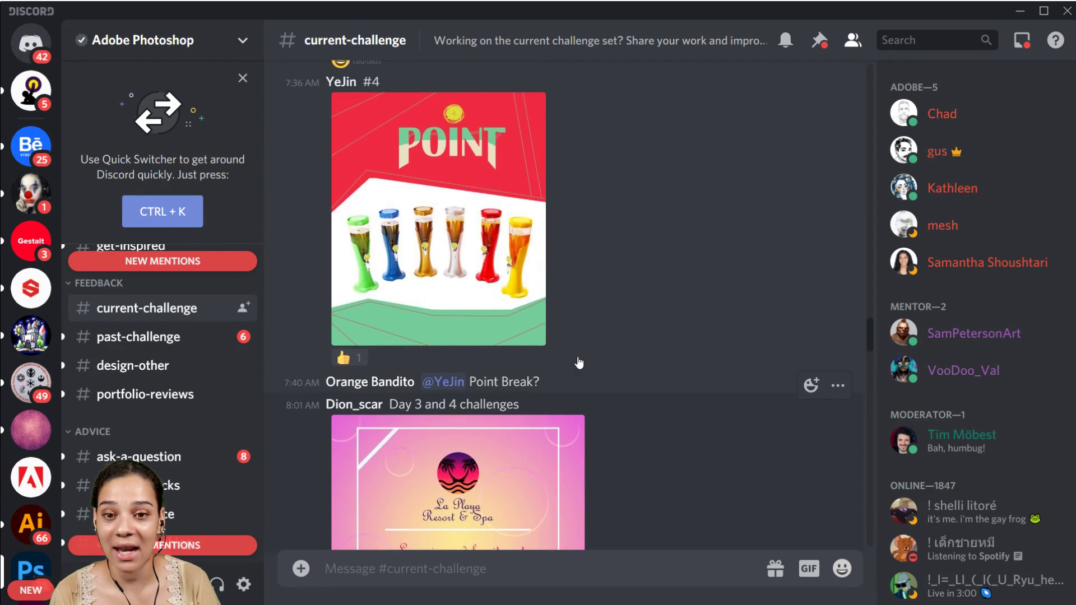
scroll(579, 363, "up", 3)
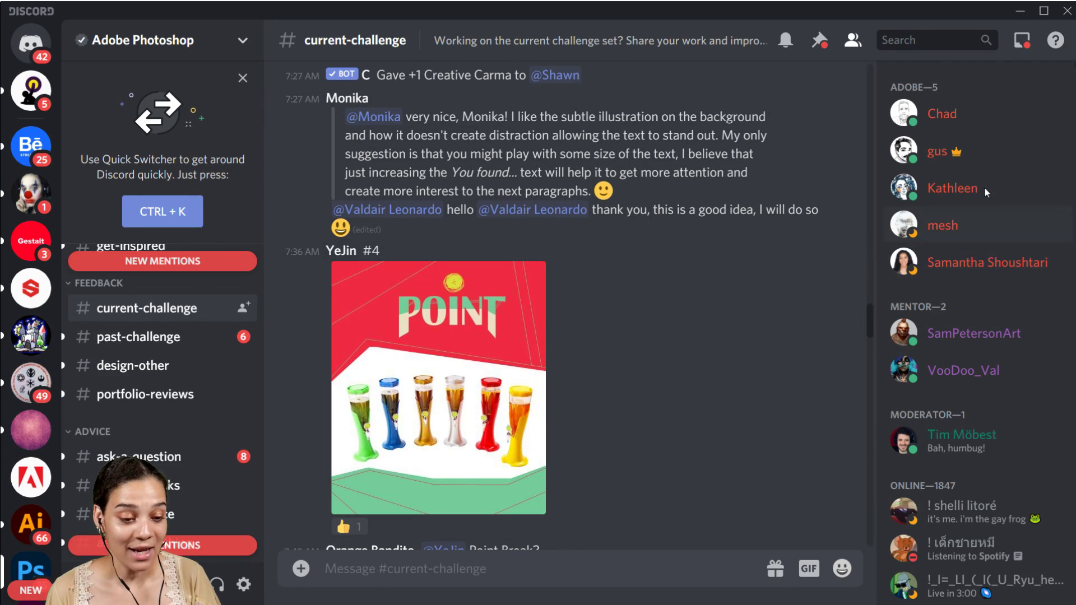
left_click(1022, 15)
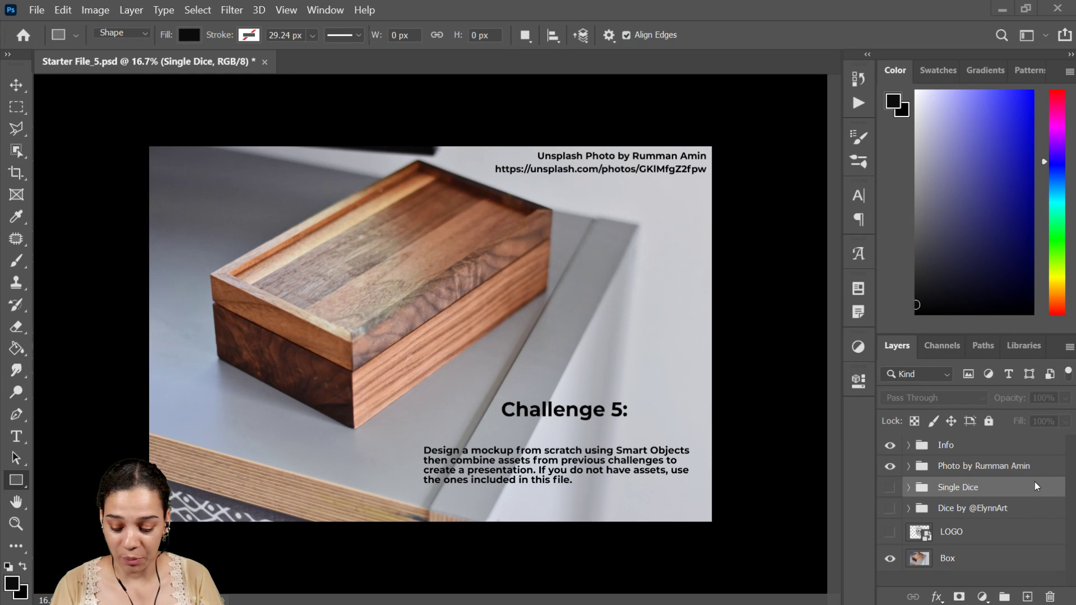
Examine the Challenge 5 brief on the box photo and the Unsplash photo credit at enlarged size.
key("ctrl+plus")
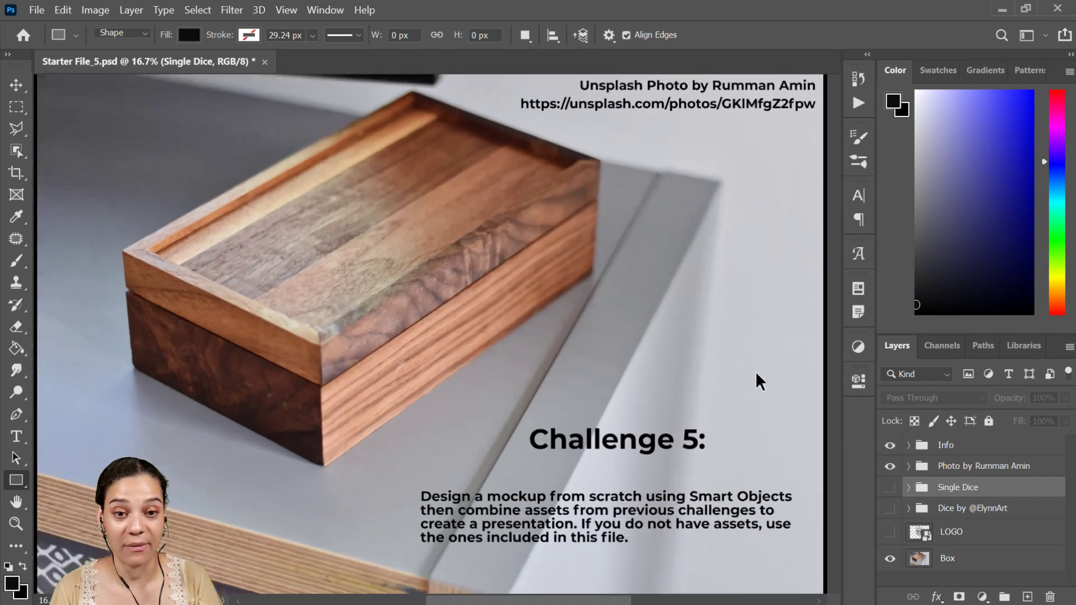
key("ctrl+minus")
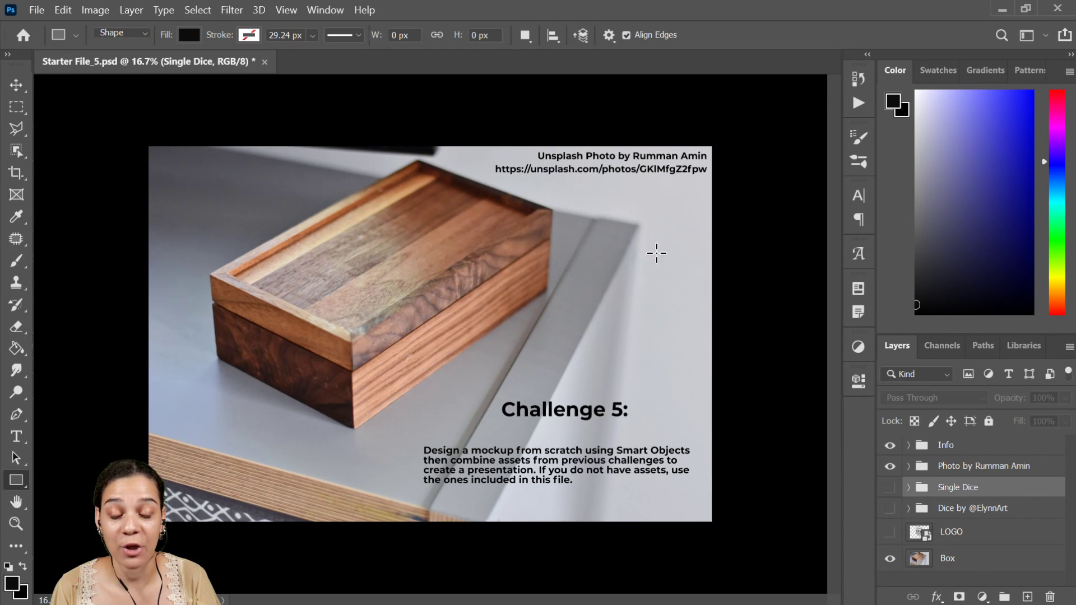
scroll(674, 218, "up", 2)
left_click_drag(701, 187, 483, 384)
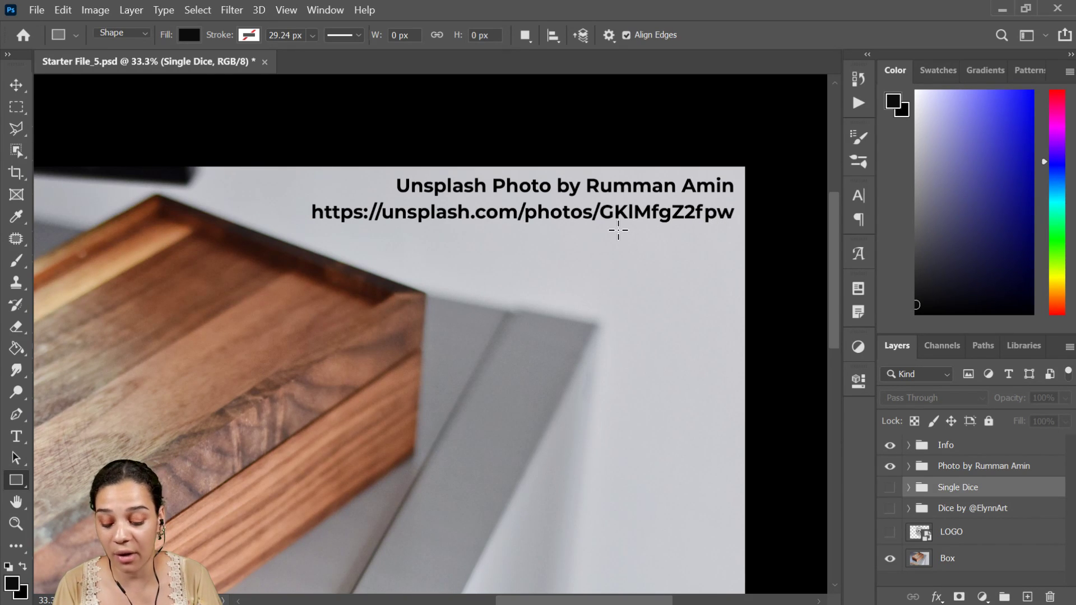
key("ctrl+minus")
key("ctrl+minus")
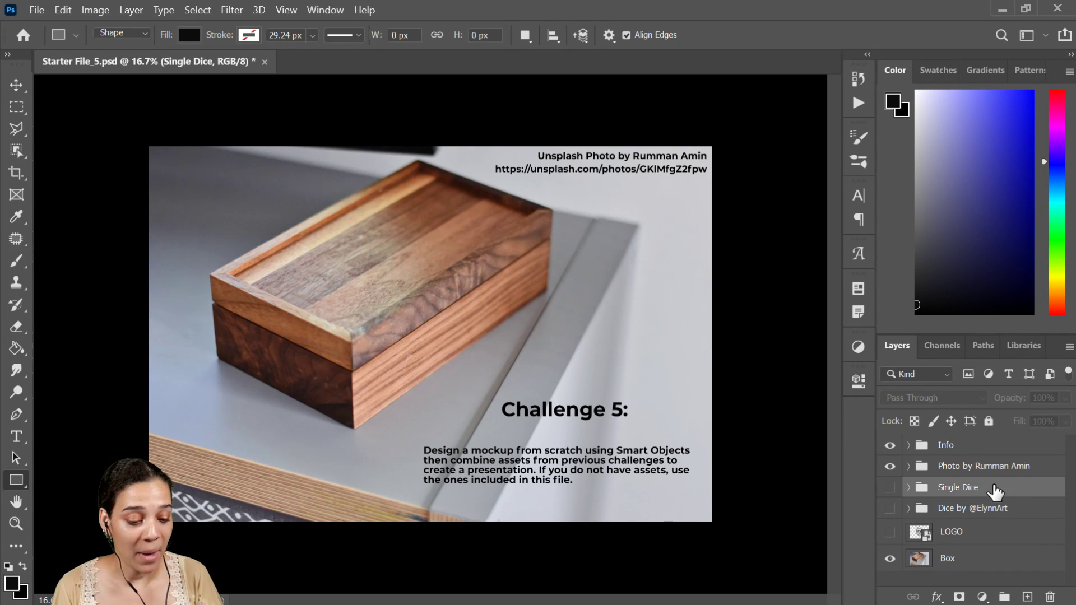
Show the group of supplied dice images above the LOGO layer, expand it and browse its numbered layers.
left_click(891, 509)
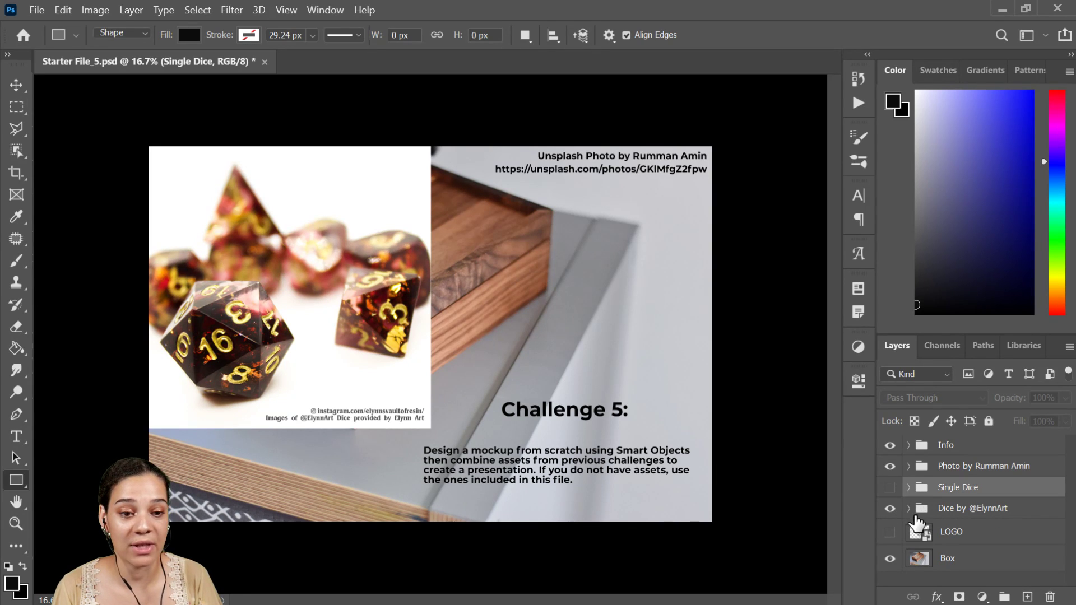
left_click(908, 508)
scroll(968, 537, "down", 3)
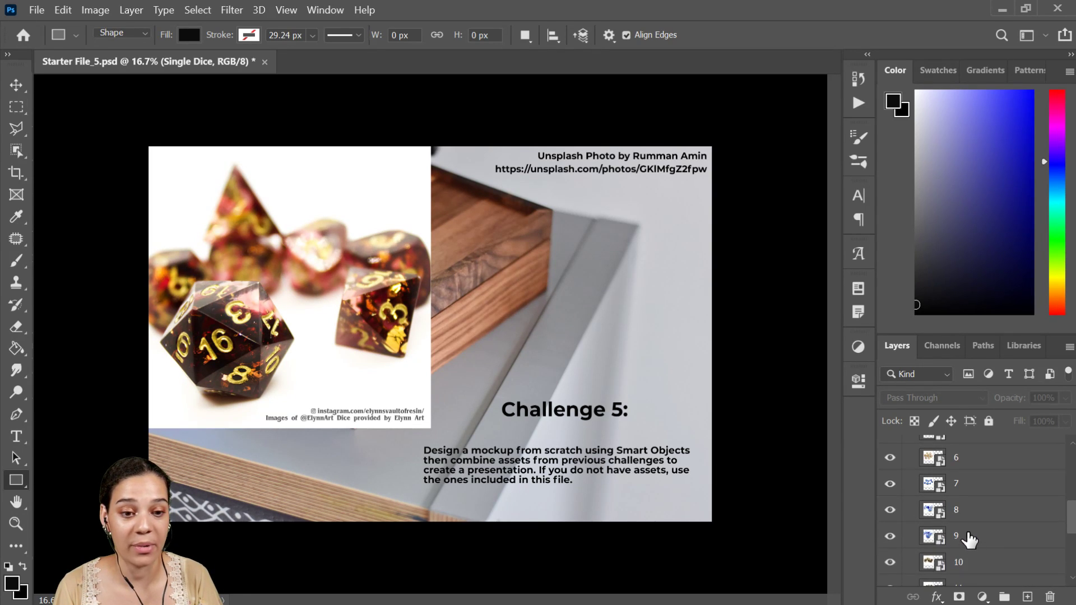
Examine the Instagram address and image credit beneath the dice photo at enlarged size.
key("ctrl+plus")
key("ctrl+plus")
key("ctrl+plus")
left_click_drag(377, 497, 671, 151)
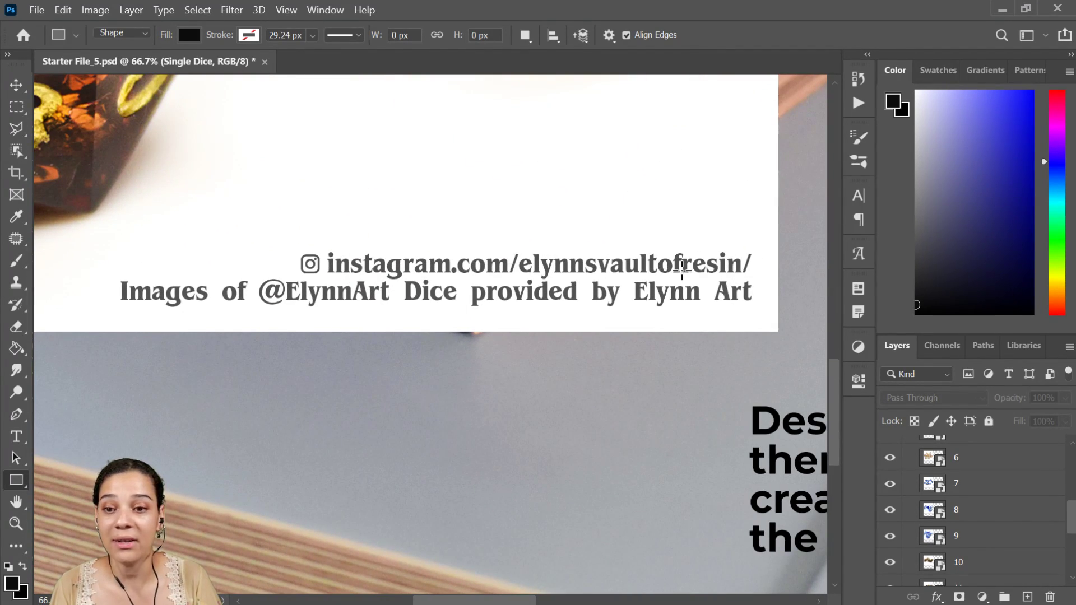
key("ctrl+minus")
key("ctrl+minus")
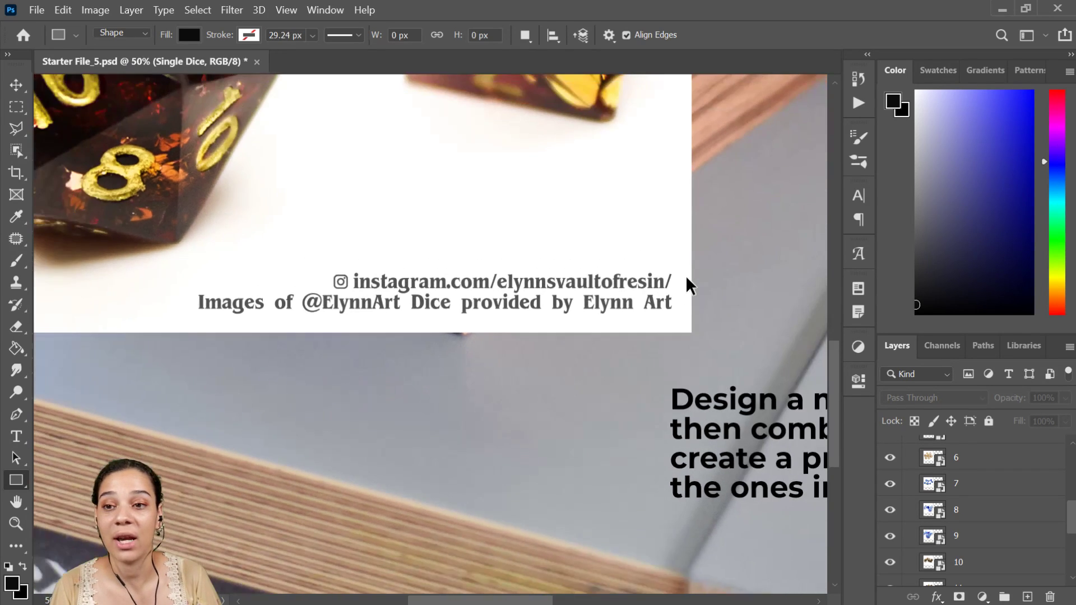
key("ctrl+minus")
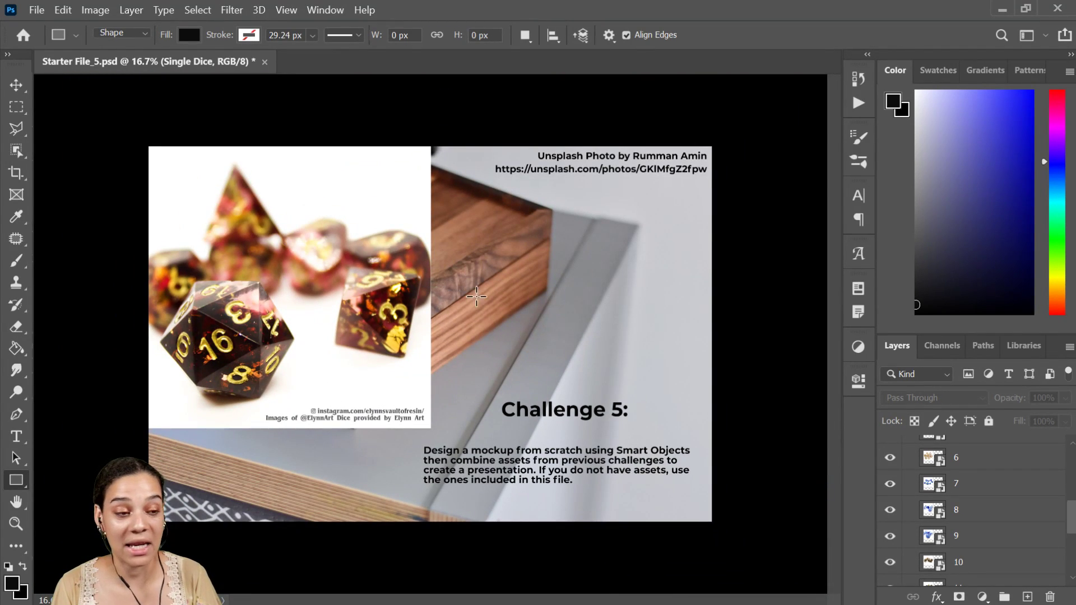
Collapse and hide the supplied dice images group, and briefly view the LOGO layer.
scroll(919, 504, "up", 5)
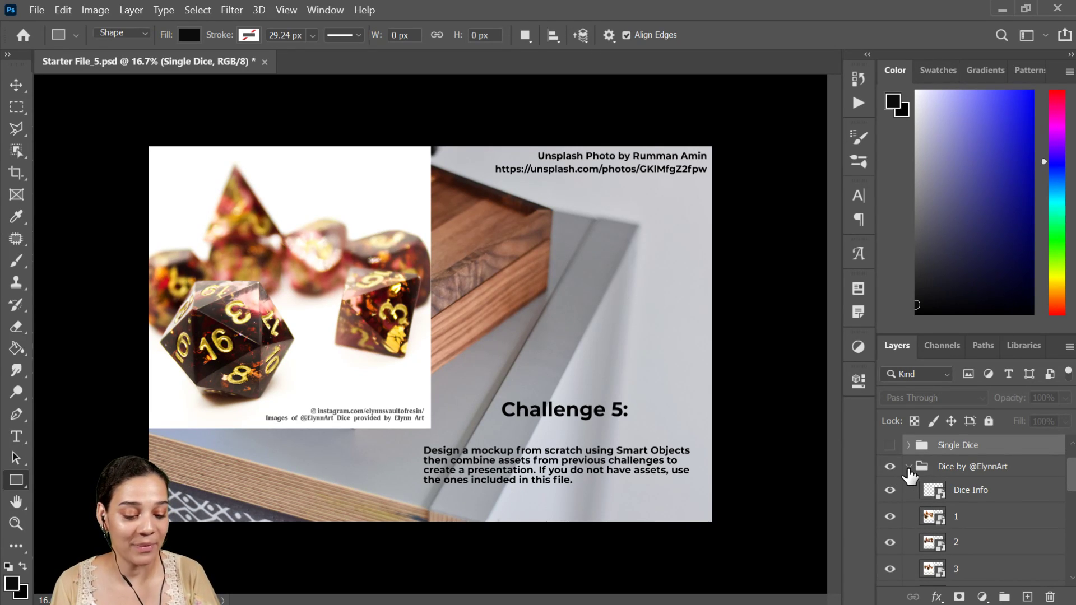
left_click(909, 471)
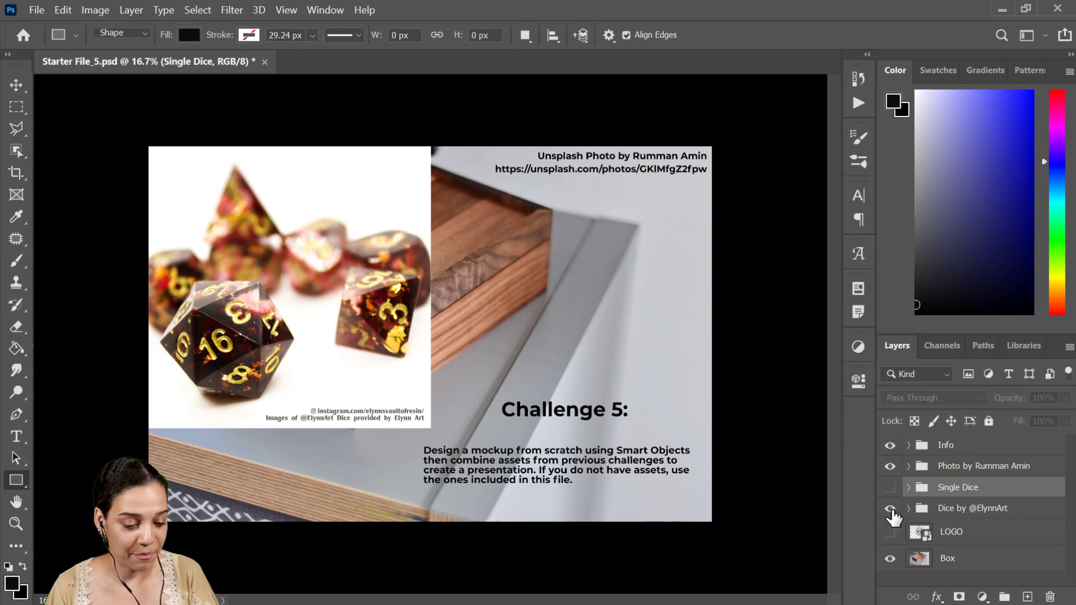
left_click(891, 508)
left_click(890, 532)
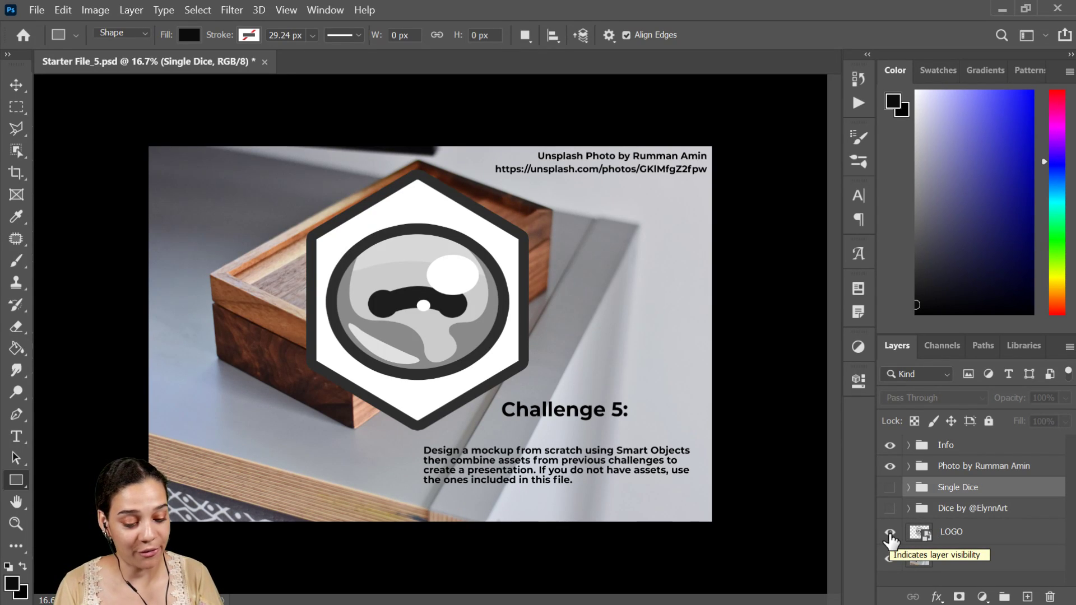
left_click(890, 532)
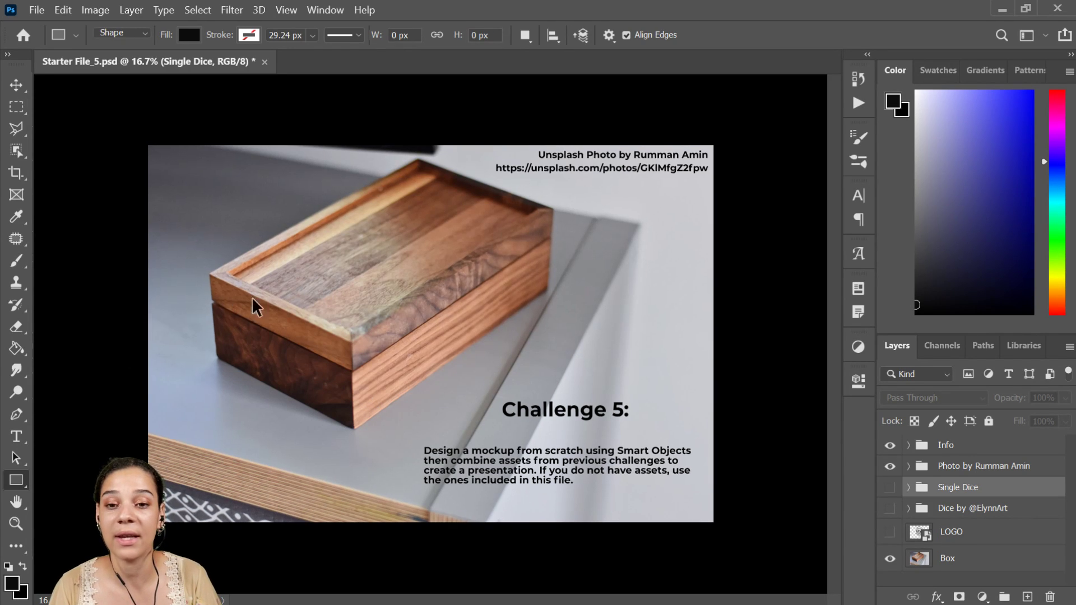
Hide the Info group and the photo credit group so only the Box layer shows.
key("ctrl+plus")
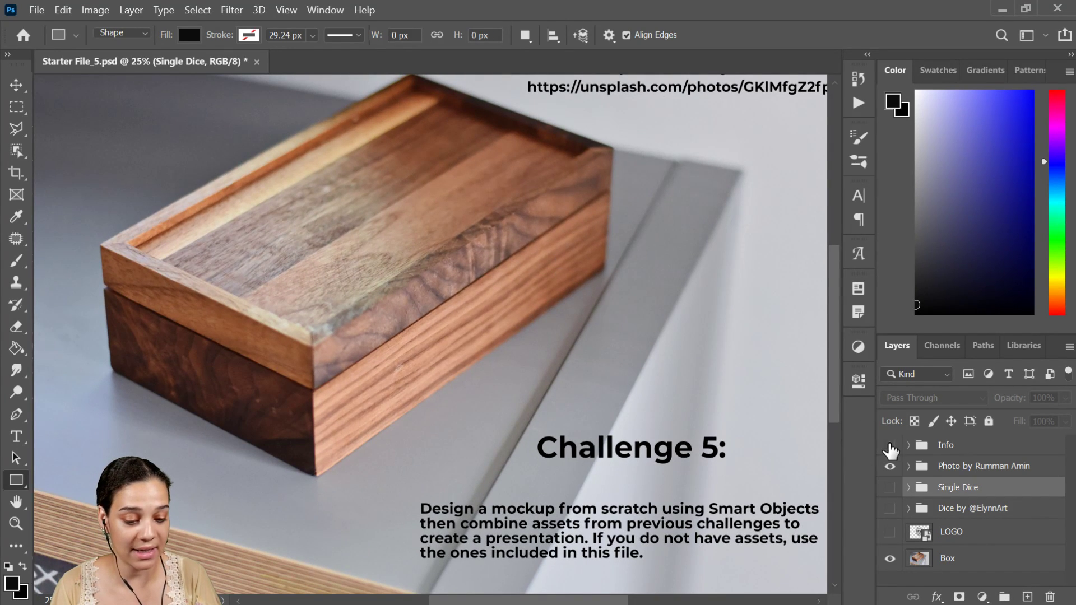
left_click(890, 446)
left_click(890, 467)
key("ctrl+minus")
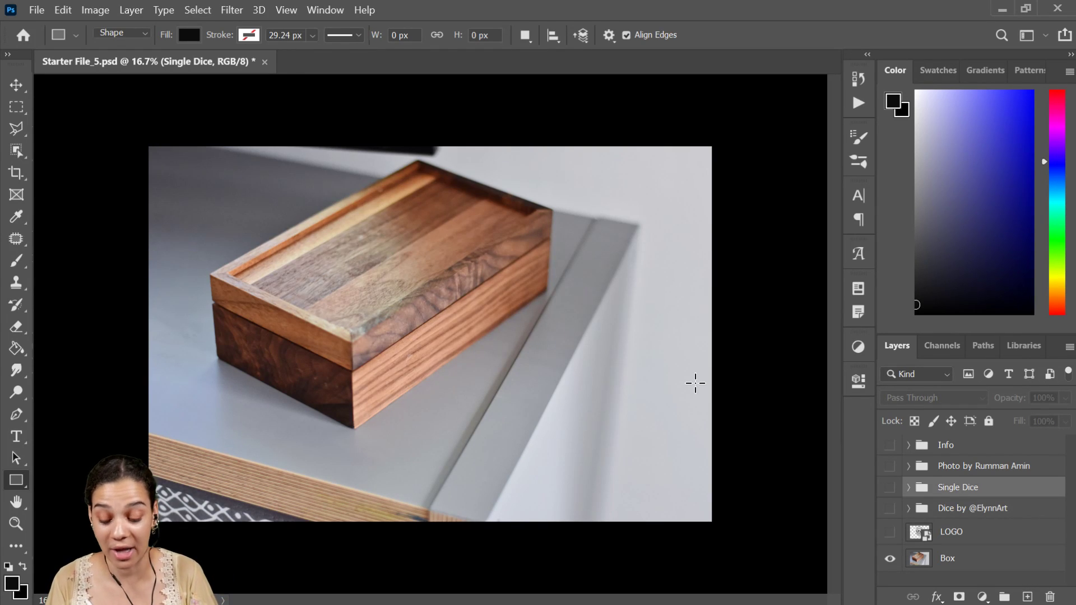
key("ctrl+plus")
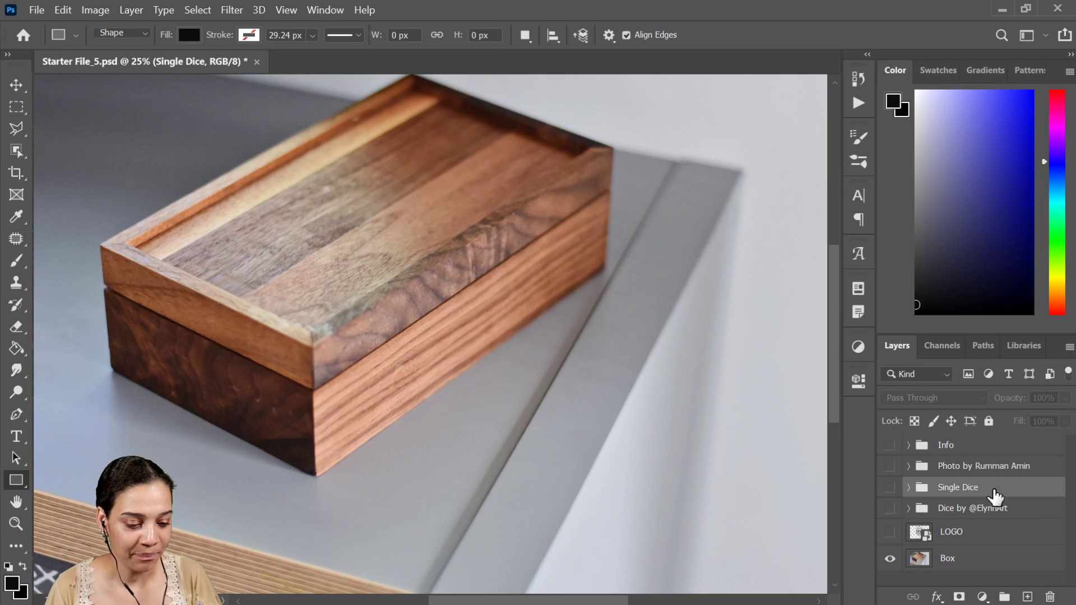
Add a new layer above the Info group and name it YOUR ART HERE.
left_click(992, 449)
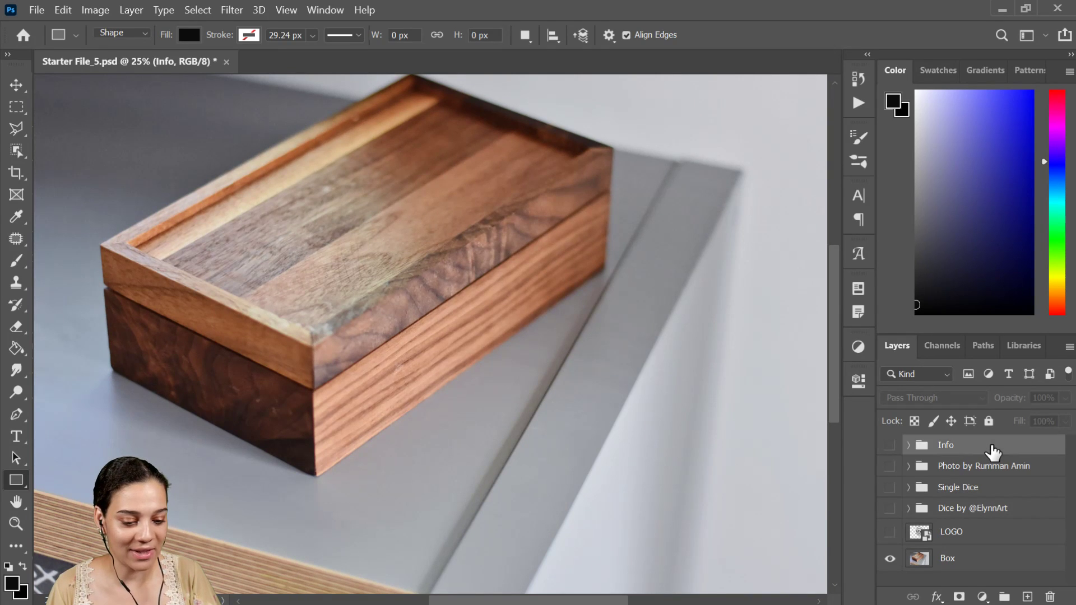
key("ctrl+shift+n")
key("Return")
double_click(958, 450)
type("your art here")
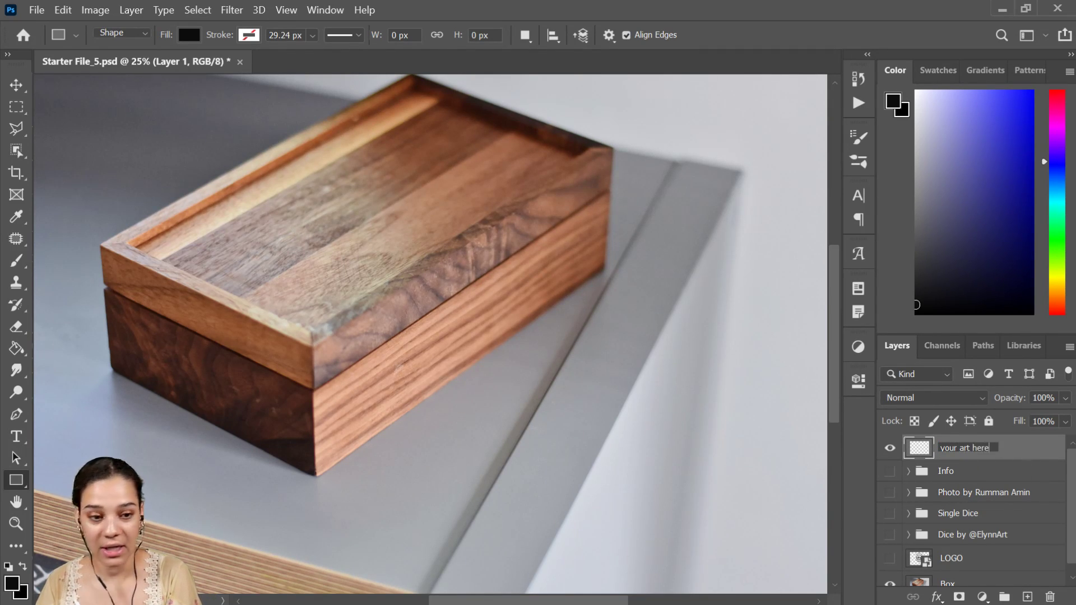
type("YOUR AR")
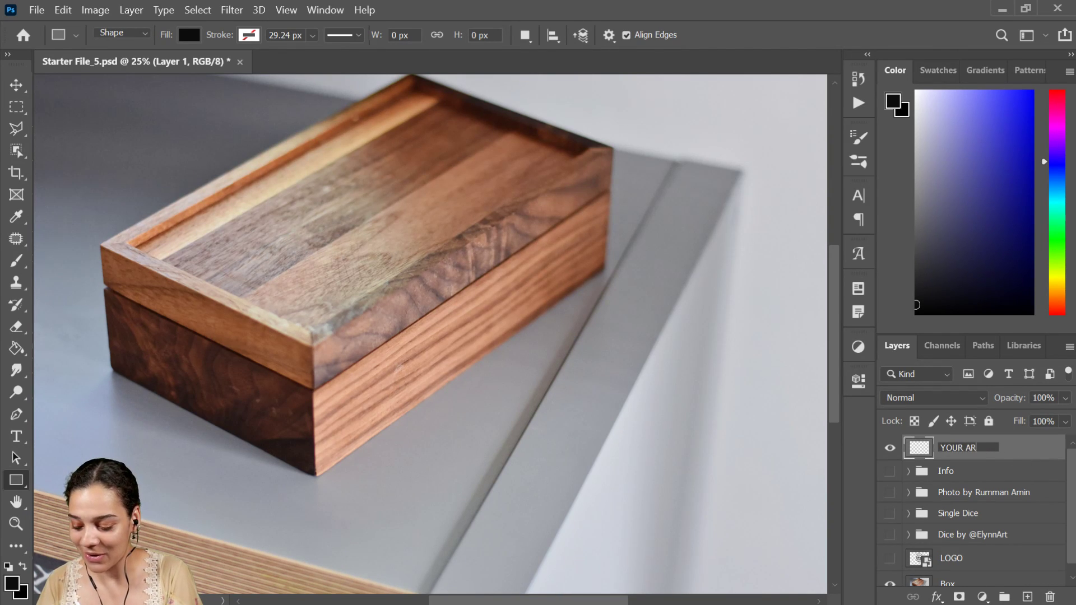
type("T HERE")
key("Return")
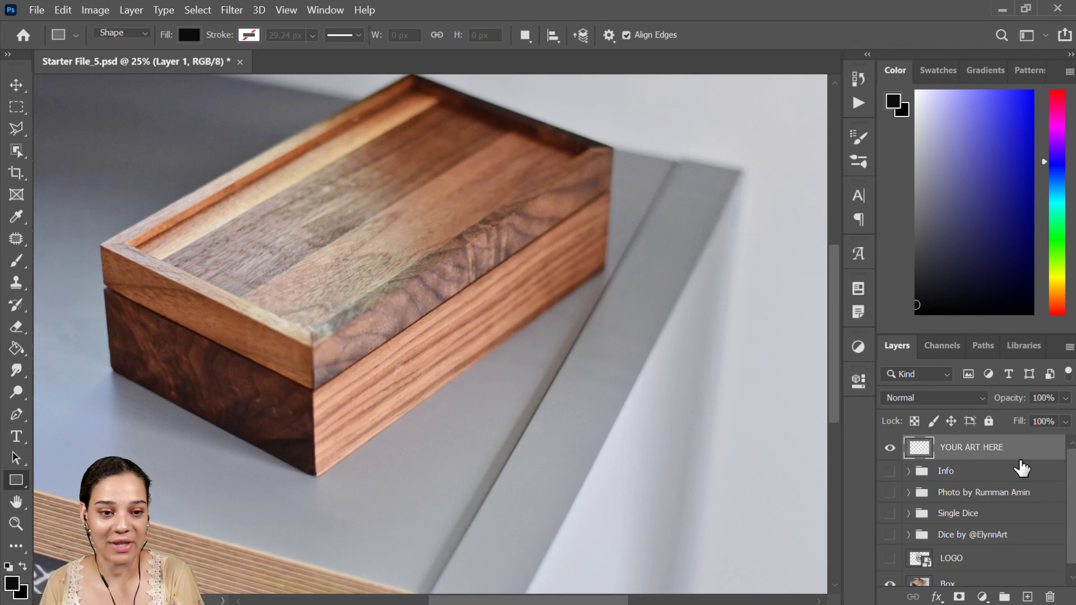
Try an orange colour label on the YOUR ART HERE layer, and undo the label, the renaming and the new layer.
right_click(1044, 451)
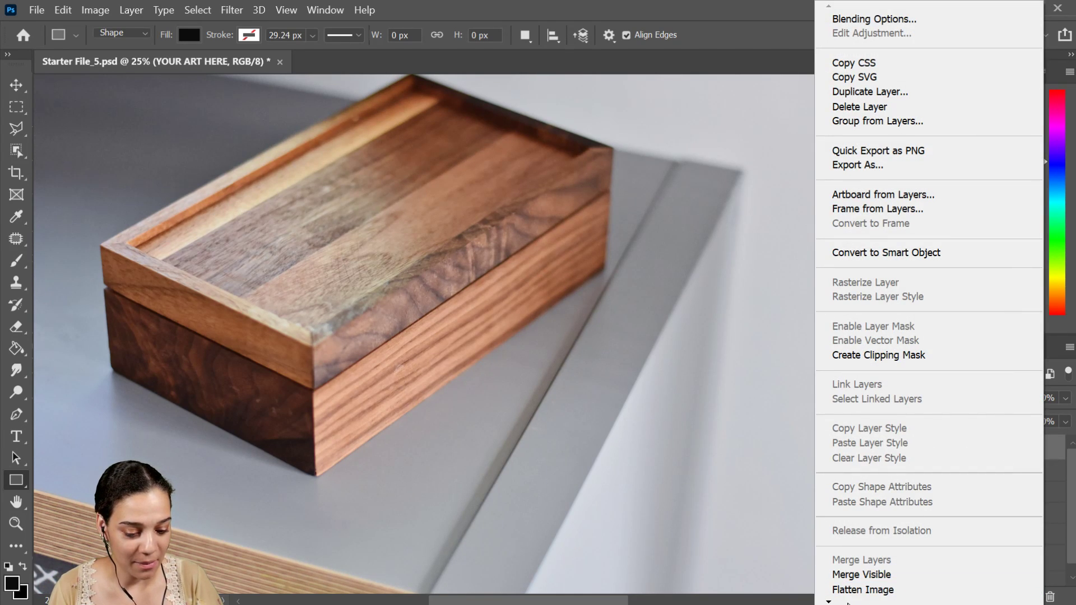
left_click(863, 546)
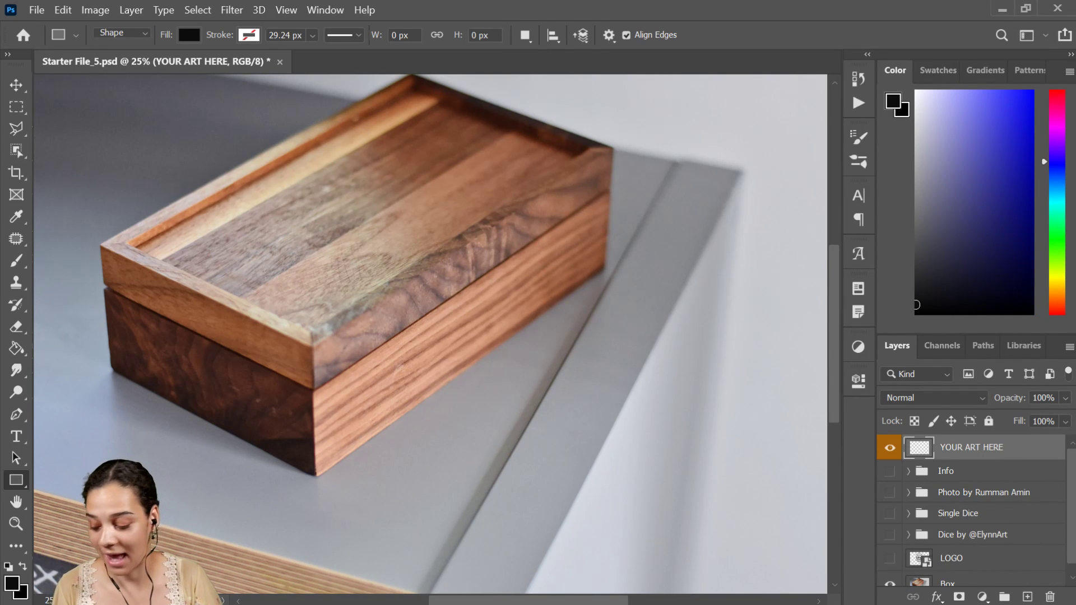
key("ctrl+z")
key("ctrl+z")
key("ctrl+z")
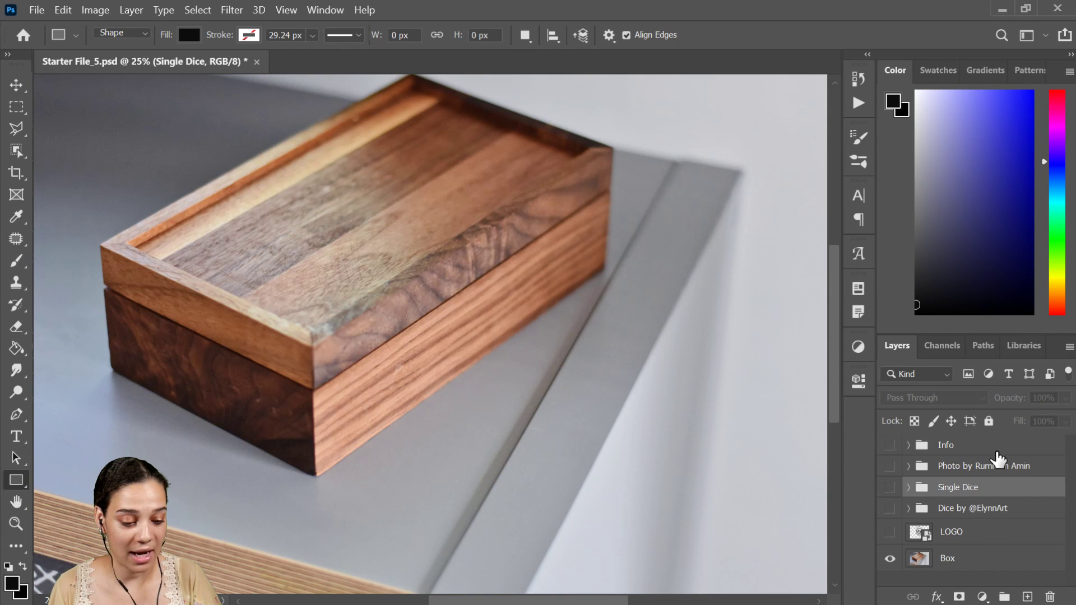
Draw a black rectangle about 3814 x 1841 px over the box, above the Info group, and convert it to a Smart Object.
left_click(970, 451)
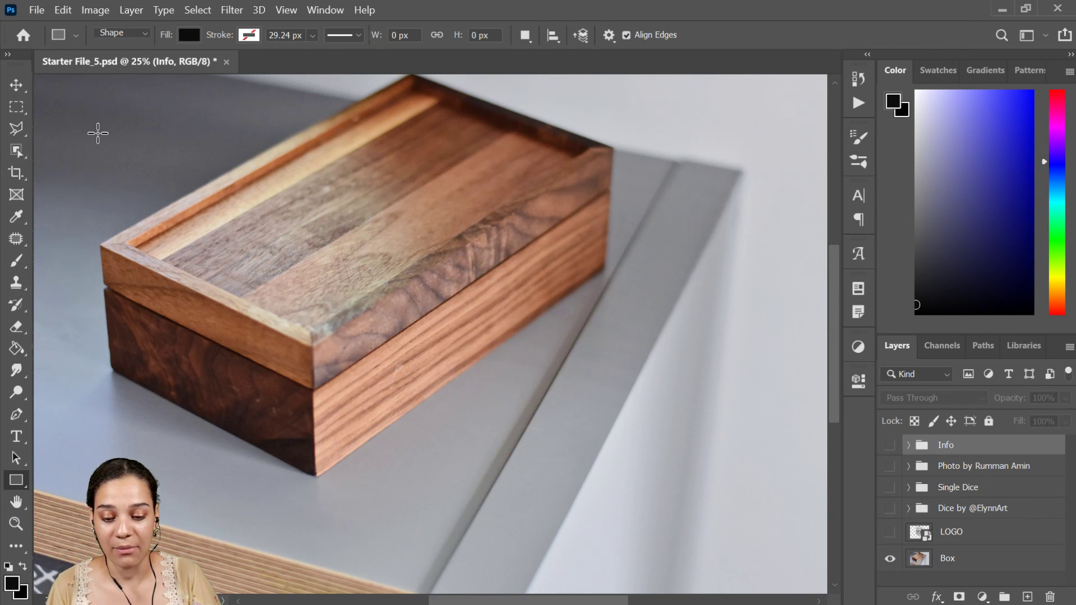
left_click_drag(97, 133, 634, 391)
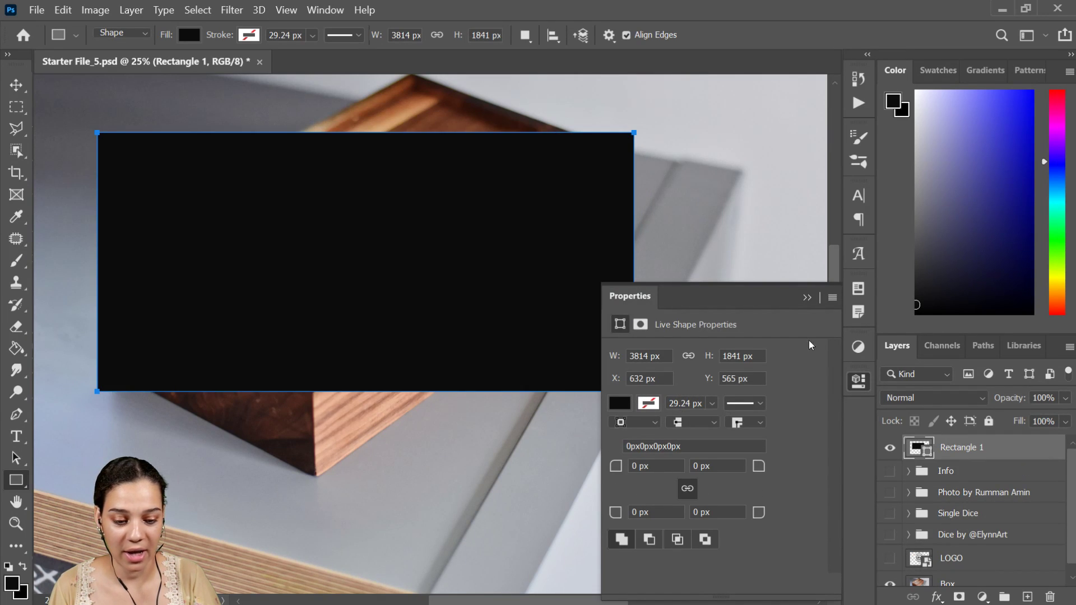
left_click(857, 388)
right_click(991, 447)
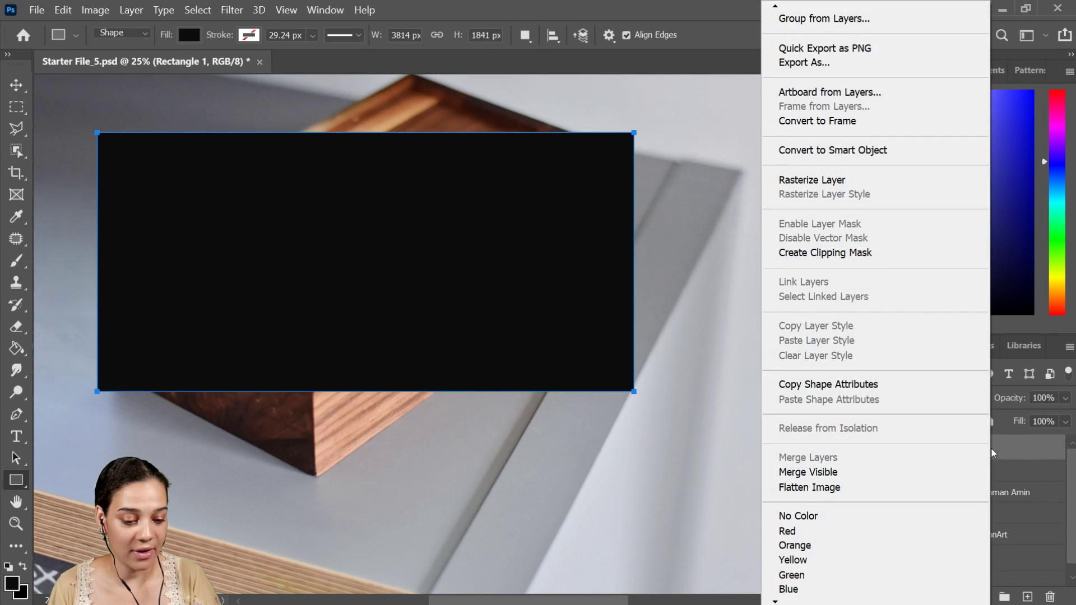
left_click(874, 149)
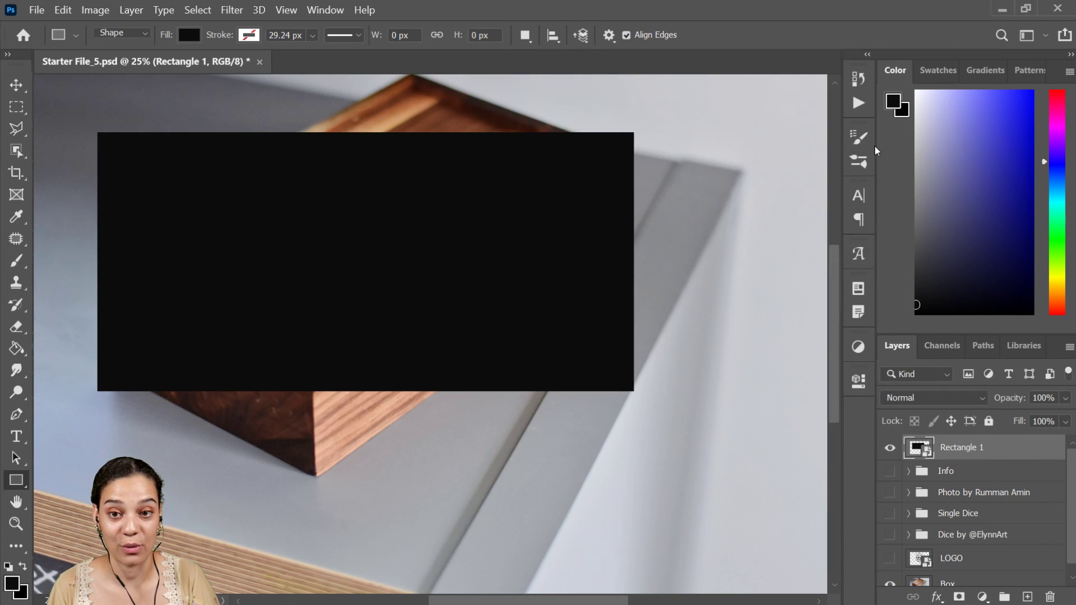
Open the contents of the Rectangle 1 Smart Object for editing.
double_click(924, 451)
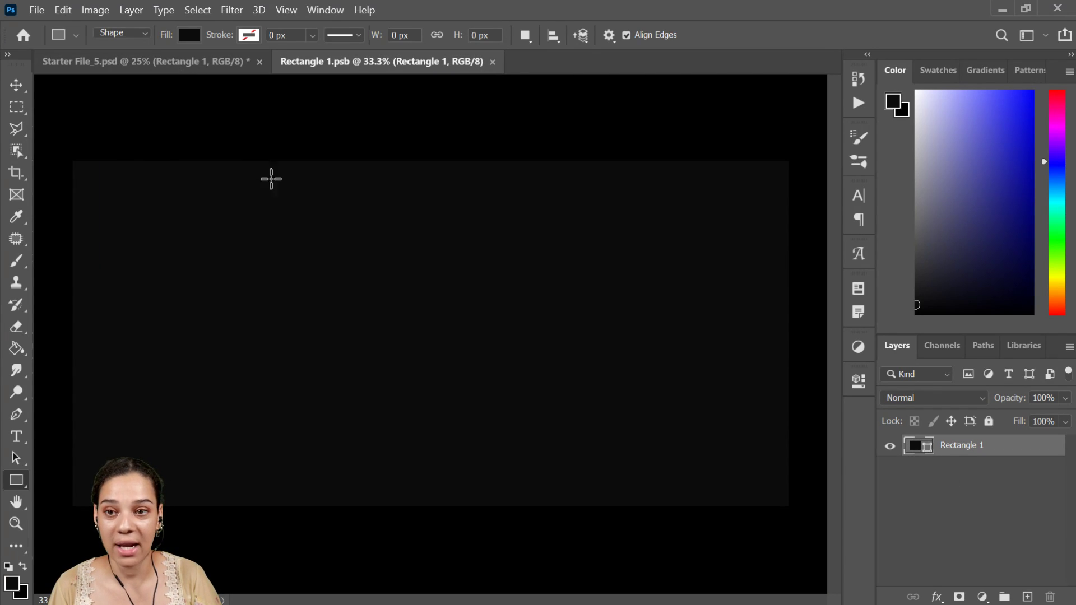
key("ctrl+minus")
key("ctrl+minus")
key("ctrl+plus")
key("ctrl+plus")
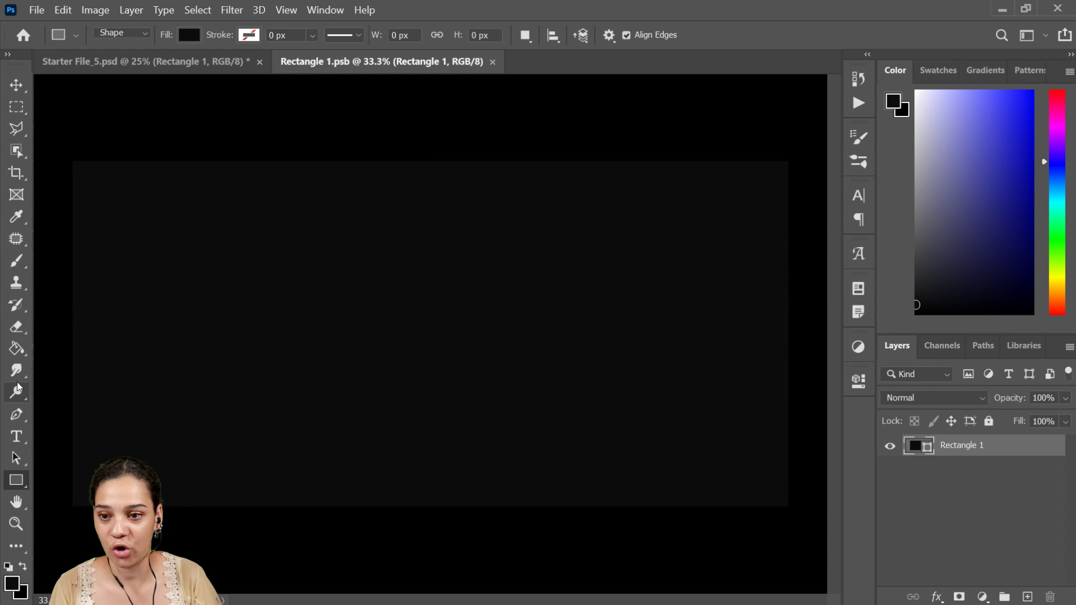
Rasterize the rectangle inside the Smart Object and fill it with a muted blue using the Paint Bucket.
left_click(16, 348)
left_click(993, 169)
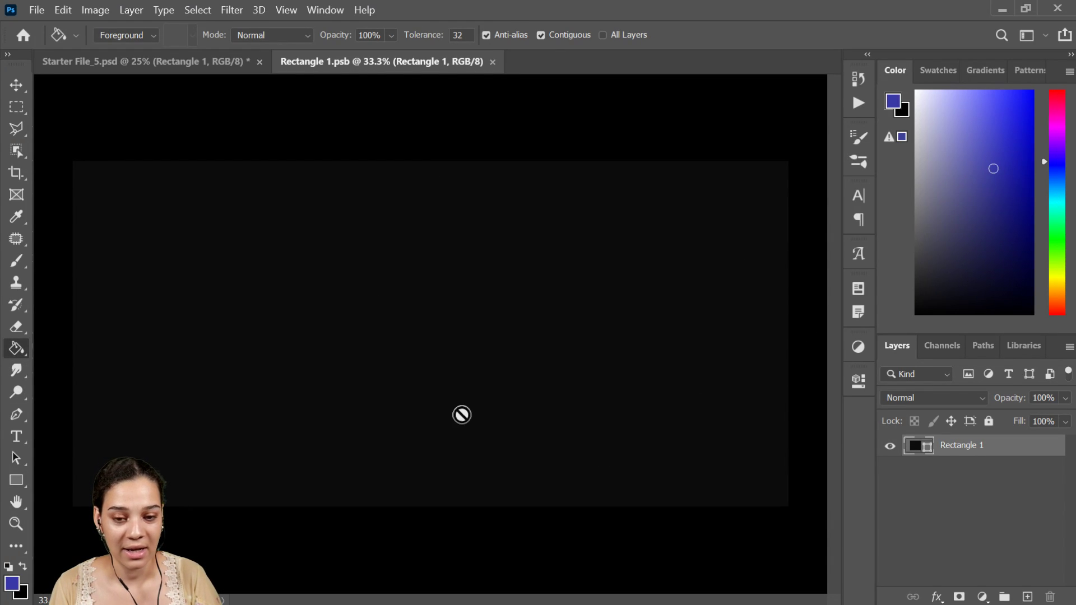
left_click(469, 418)
left_click(527, 255)
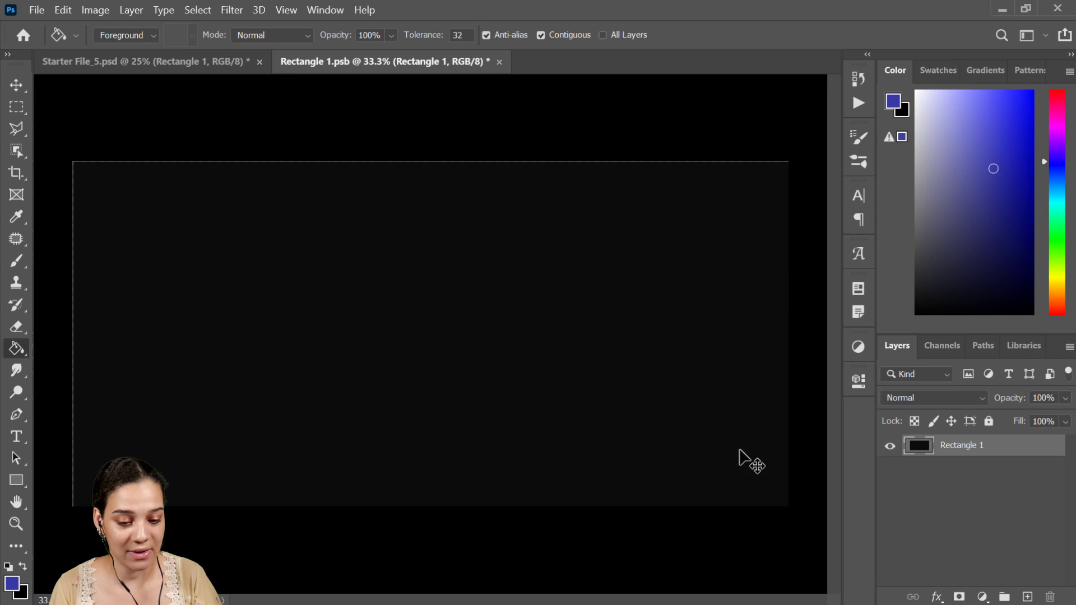
left_click(728, 418)
key("ctrl+minus")
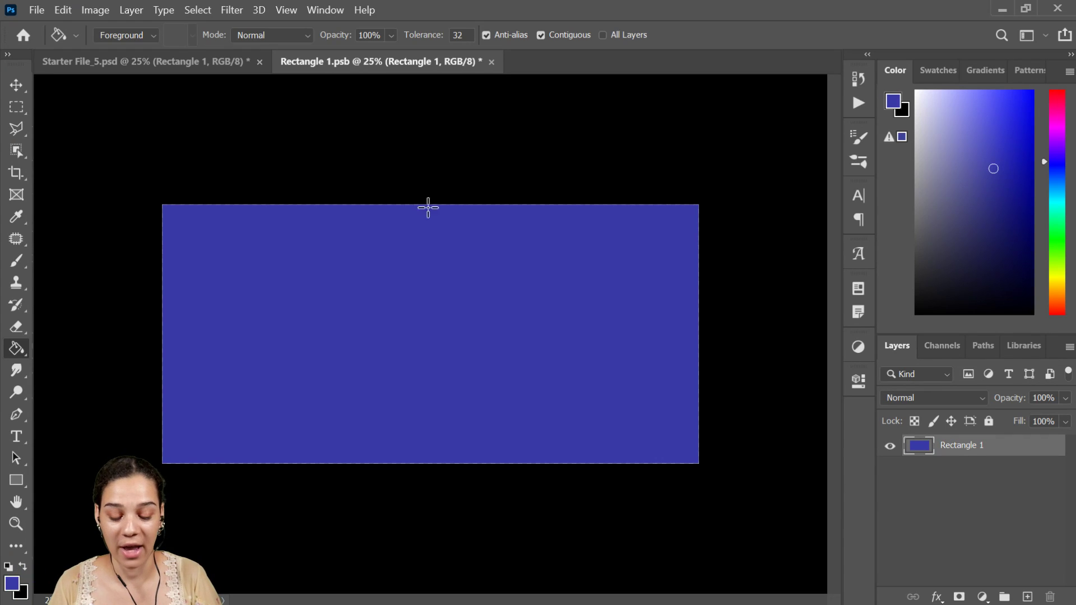
Hide the blue Rectangle 1 layer inside the Smart Object and return to Starter File_5.psd.
left_click(889, 446)
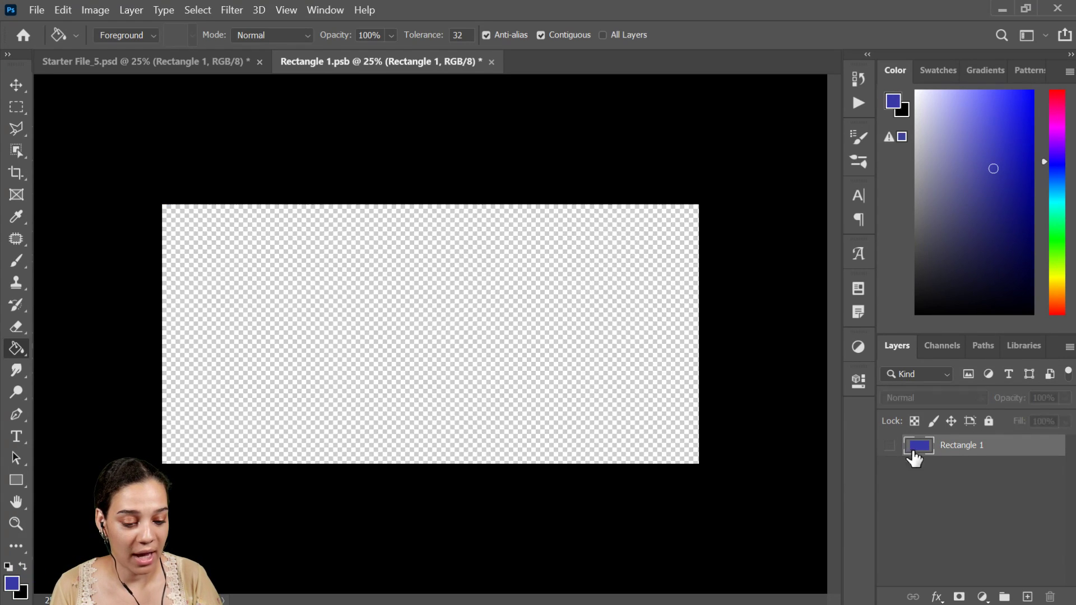
key("ctrl+plus")
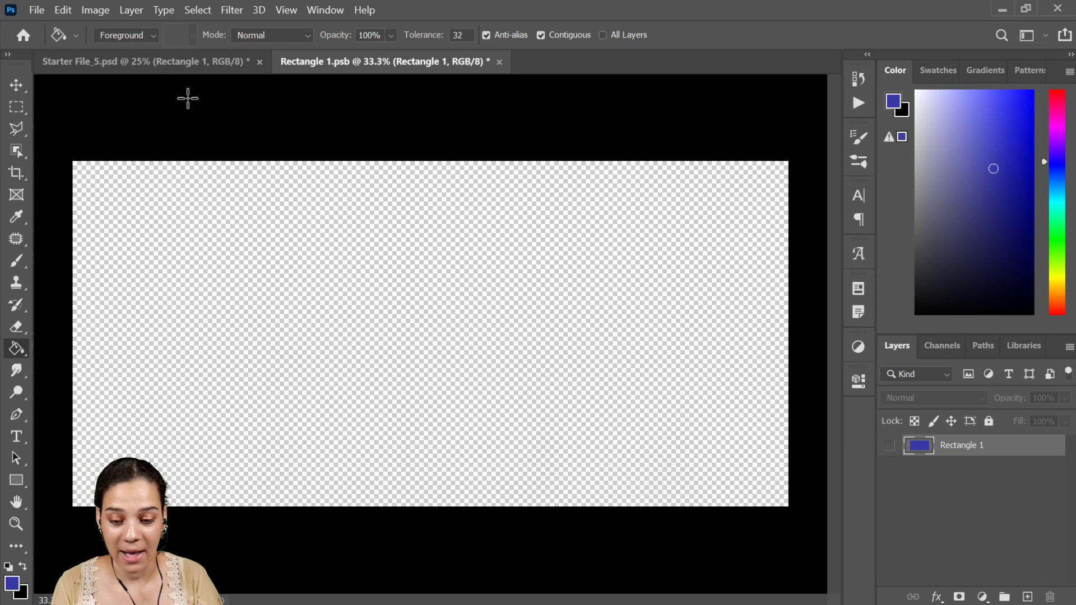
left_click(145, 59)
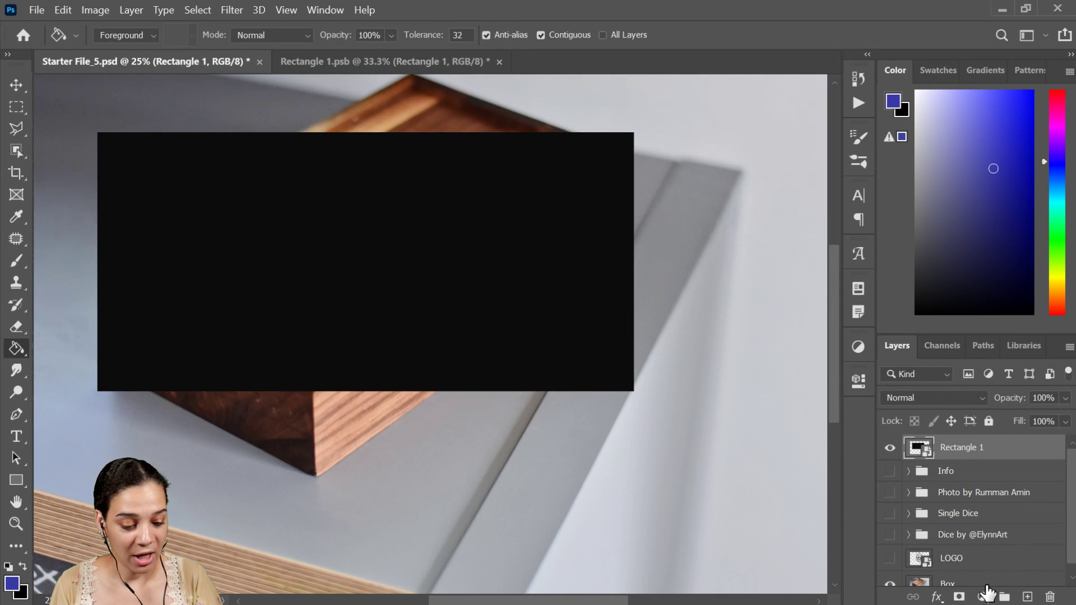
Show the LOGO layer and copy it into the Rectangle 1.psb Smart Object document.
left_click(970, 563)
left_click(890, 559)
left_click_drag(974, 559, 481, 317)
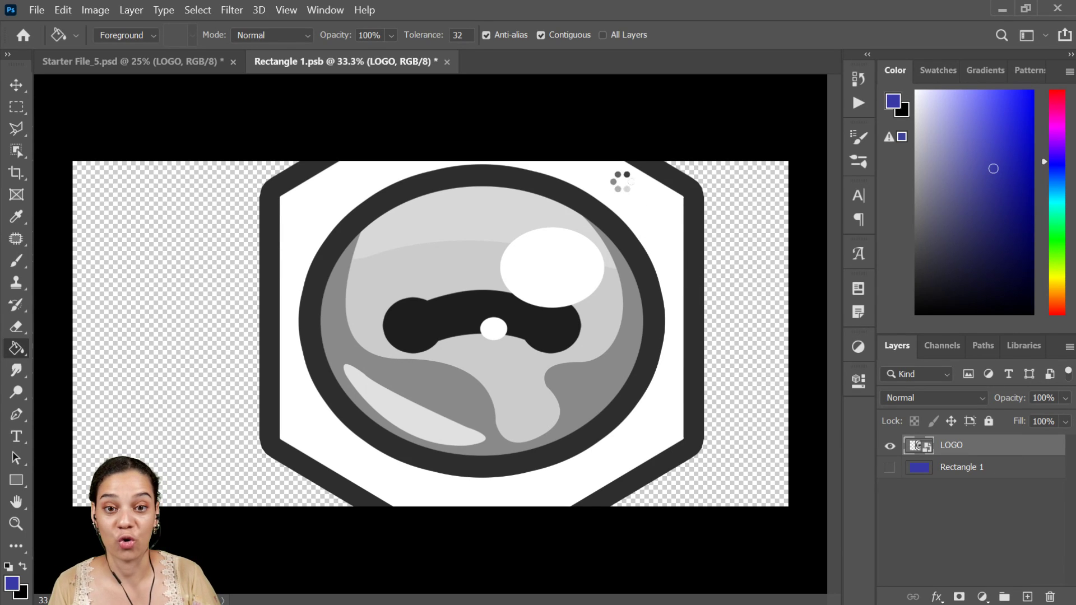
Scale the LOGO layer down to 257.34% and centre it on the Rectangle 1.psb canvas so the whole hexagon fits.
key("ctrl+t")
left_click_drag(587, 293, 528, 398)
left_click_drag(645, 160, 505, 331)
left_click_drag(464, 411, 518, 285)
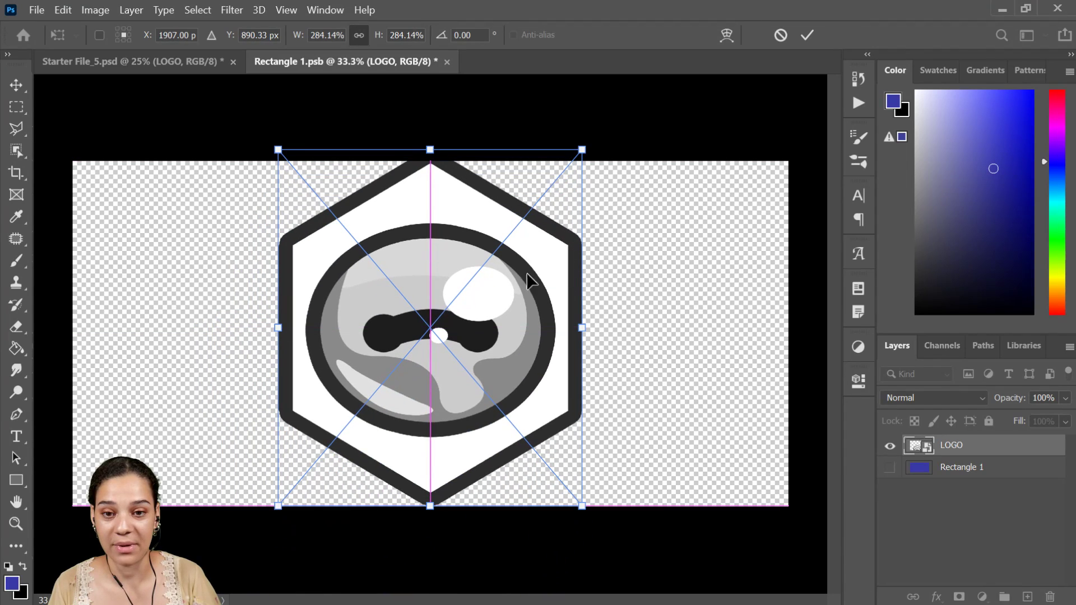
left_click_drag(581, 150, 553, 183)
mouse_move(420, 328)
left_mouse_down()
mouse_move(435, 306)
mouse_move(455, 323)
mouse_move(440, 315)
mouse_move(437, 334)
left_mouse_up()
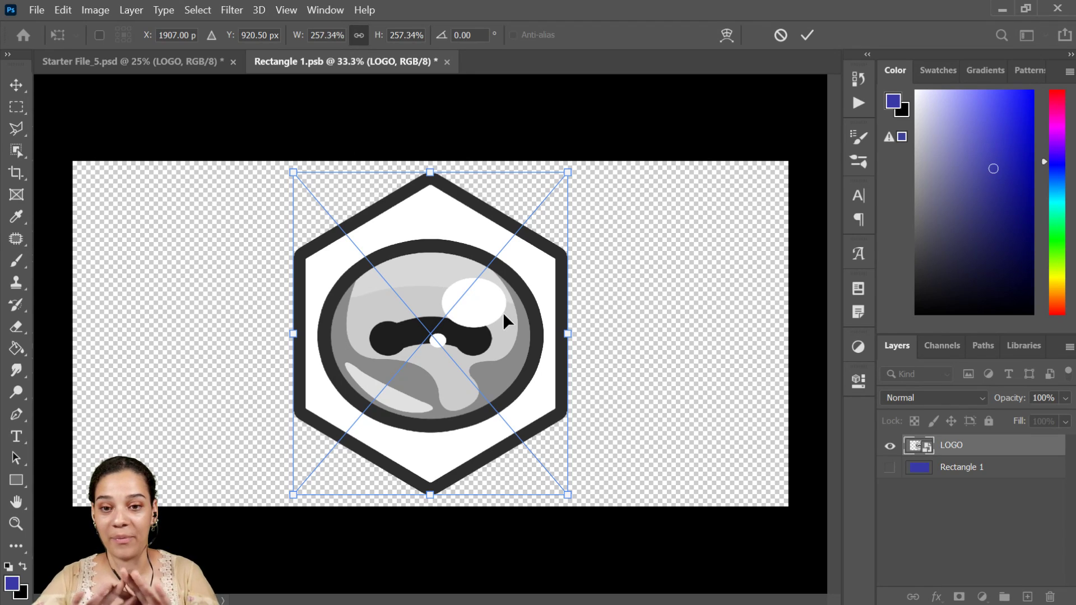
key("Return")
key("g")
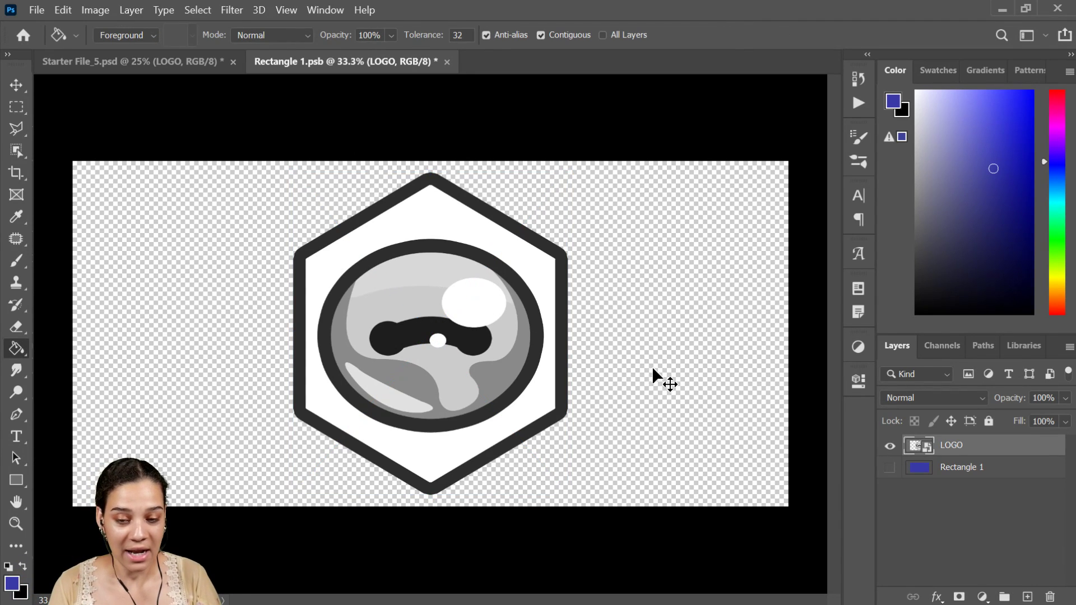
Save Rectangle 1.psb and hide the original LOGO layer in Starter File_5.psd.
key("ctrl+minus")
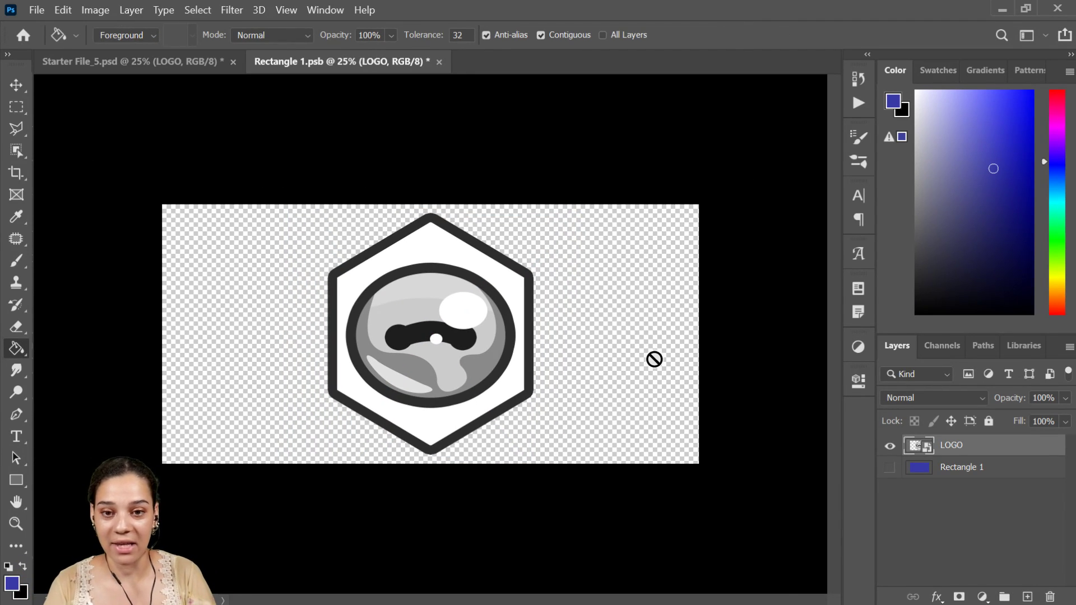
key("ctrl+minus")
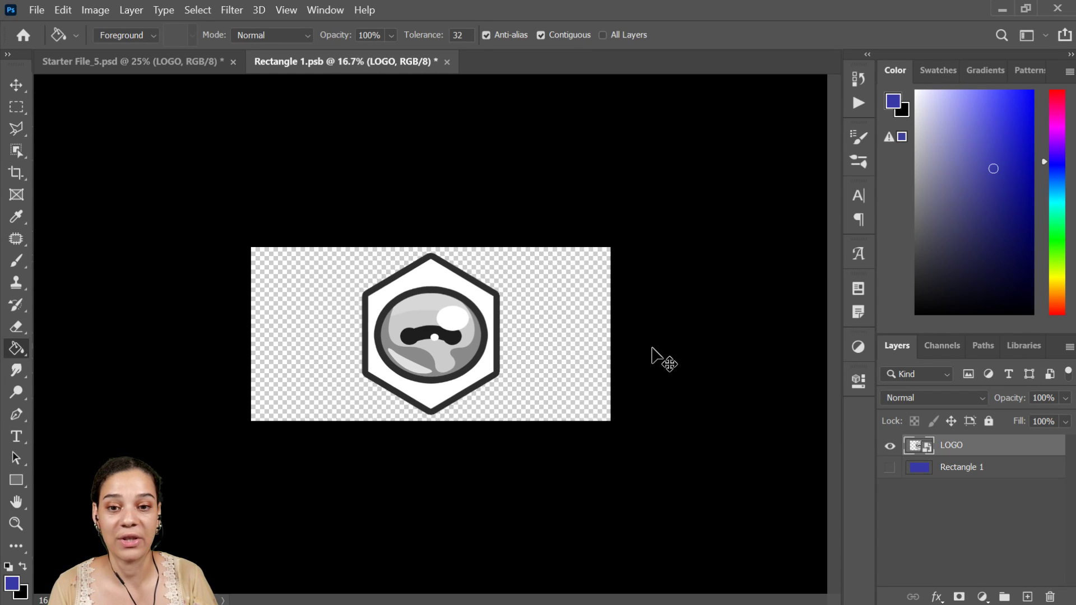
key("ctrl+plus")
key("ctrl+plus")
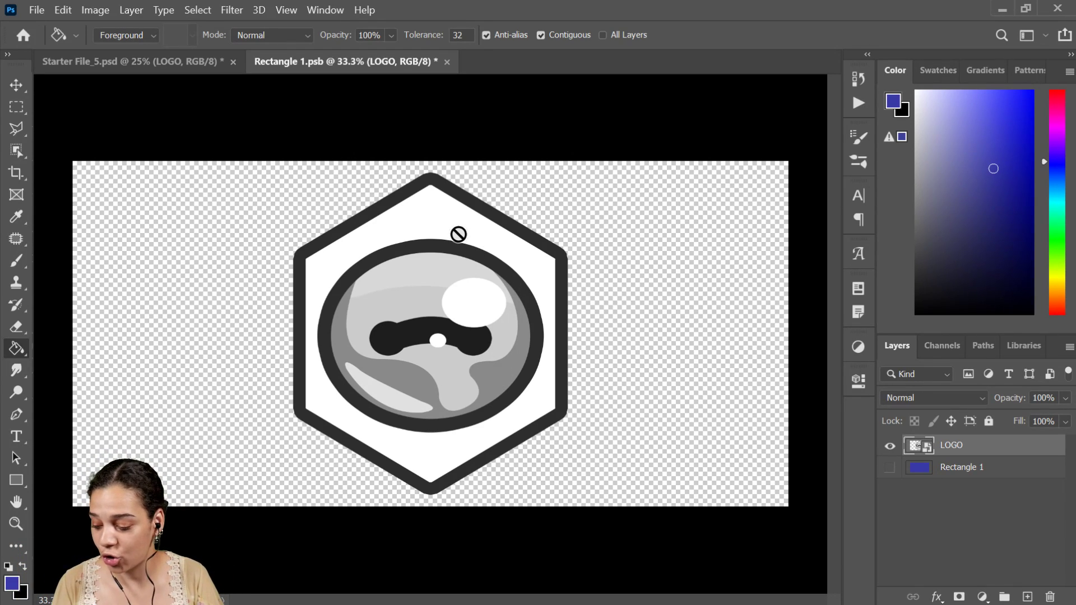
key("ctrl+s")
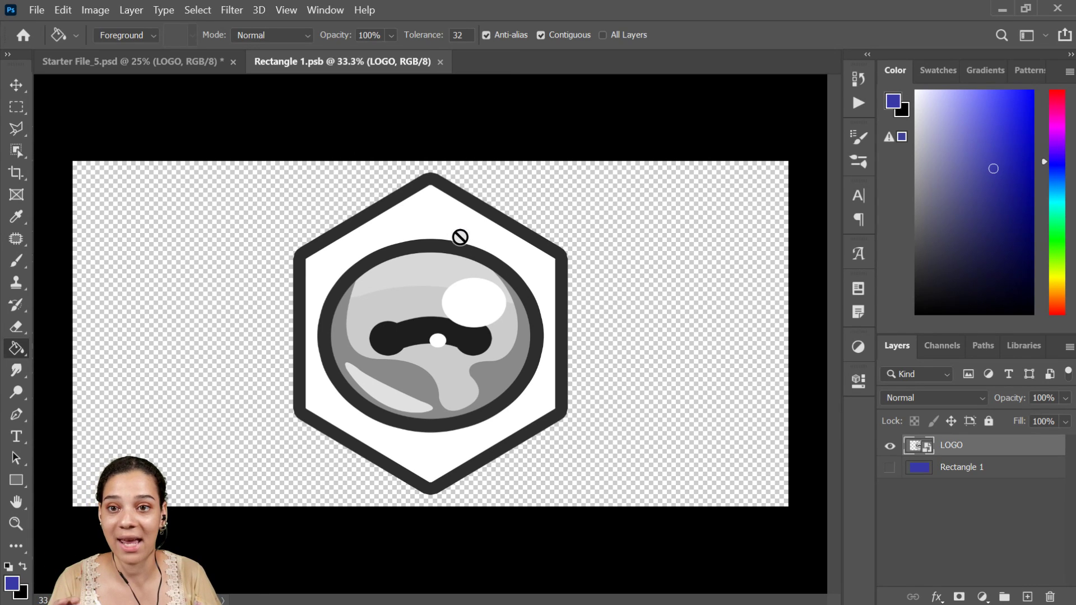
left_click(187, 61)
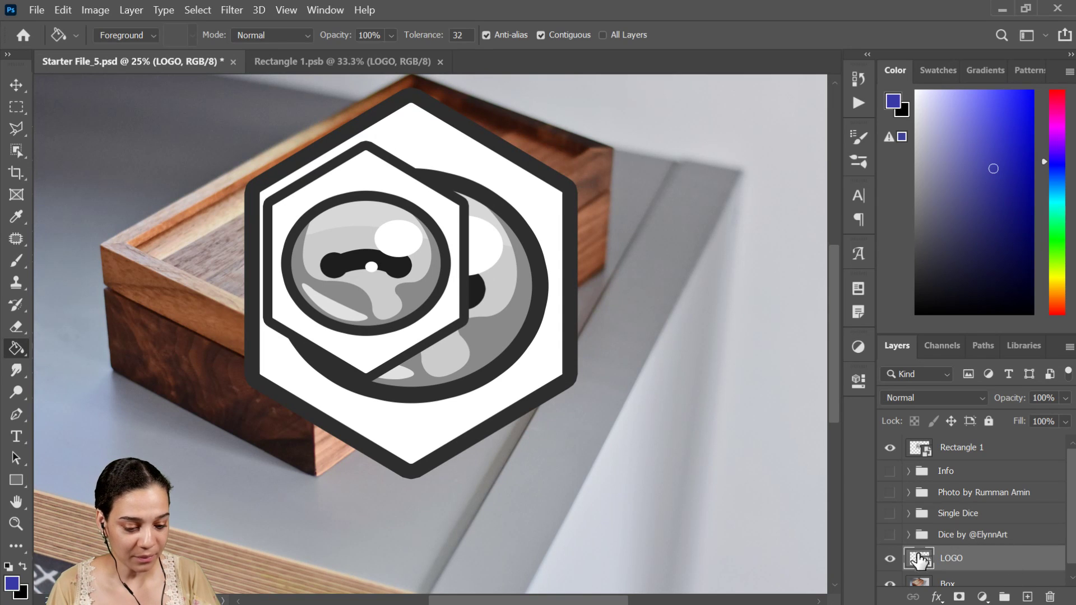
left_click(891, 559)
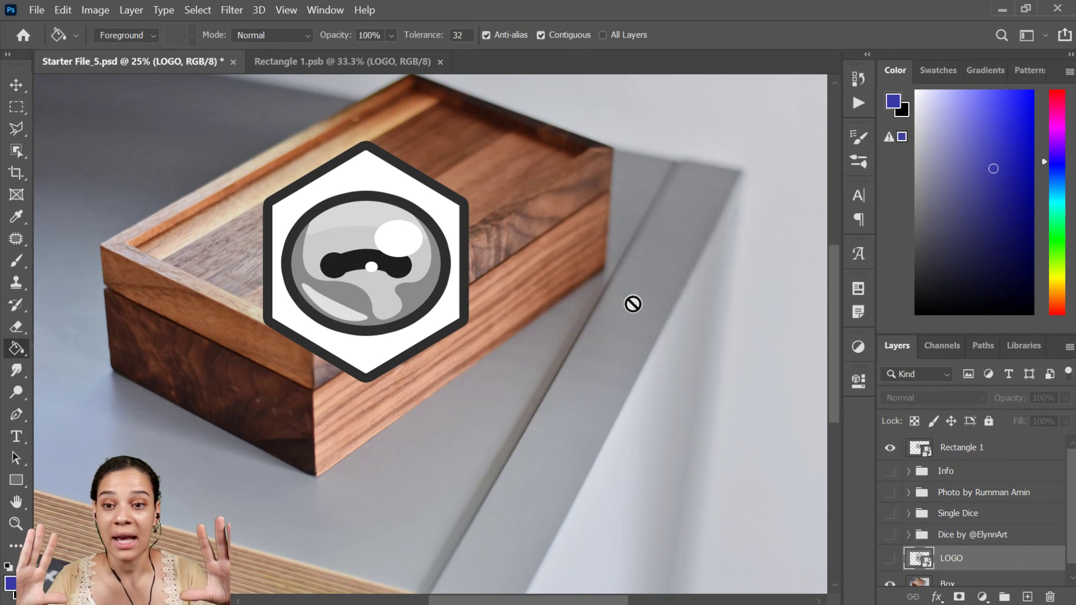
left_click(382, 61)
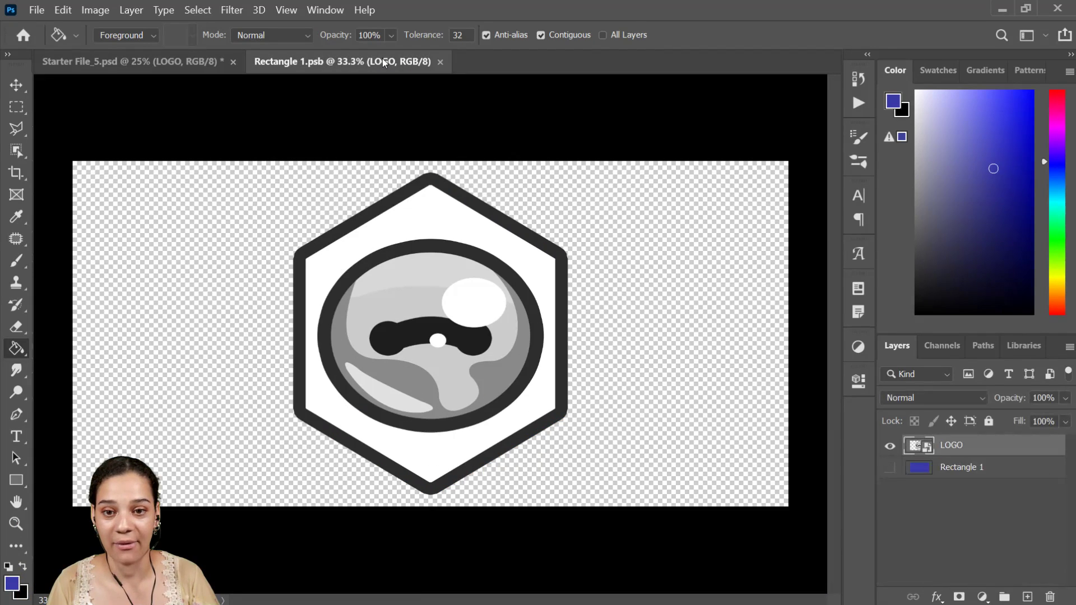
left_click(190, 58)
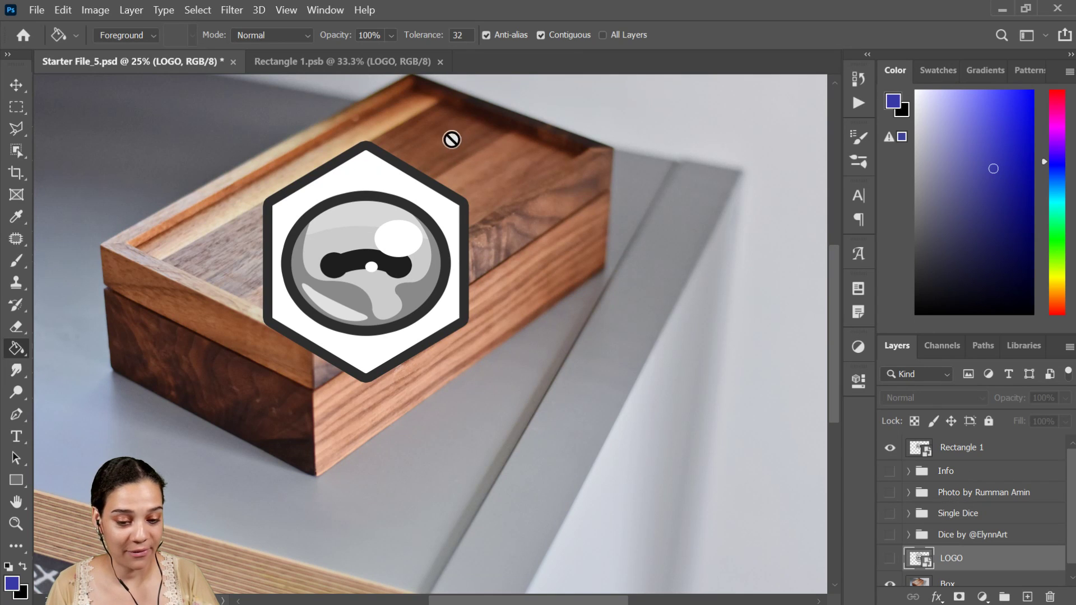
Draw five black rectangles of different sizes across the logo artwork in Rectangle 1.psb, save it, and view the result in Starter File_5.psd.
left_click(311, 63)
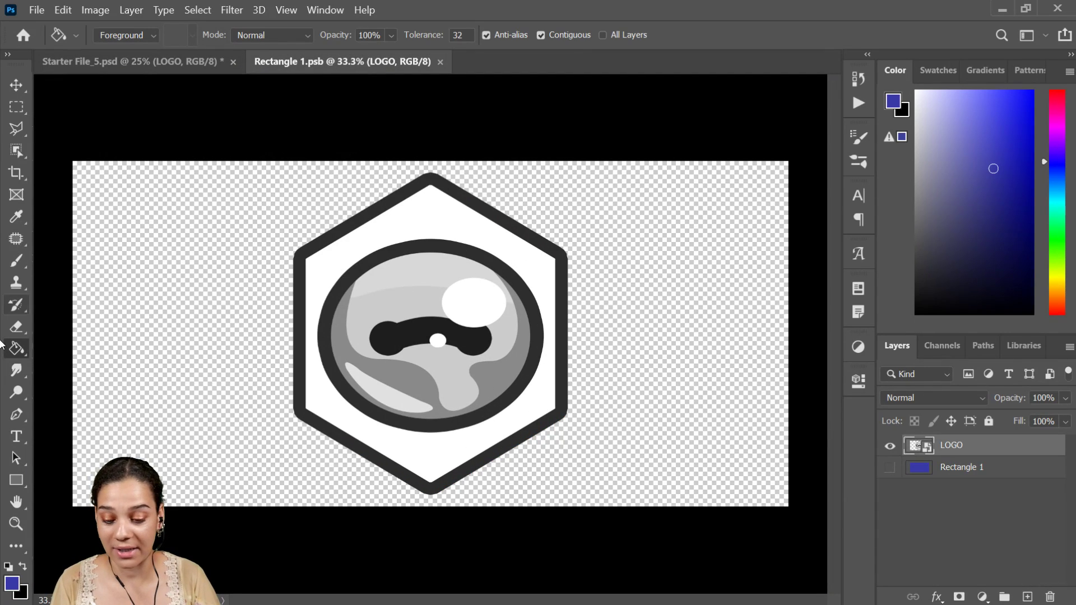
left_click(16, 480)
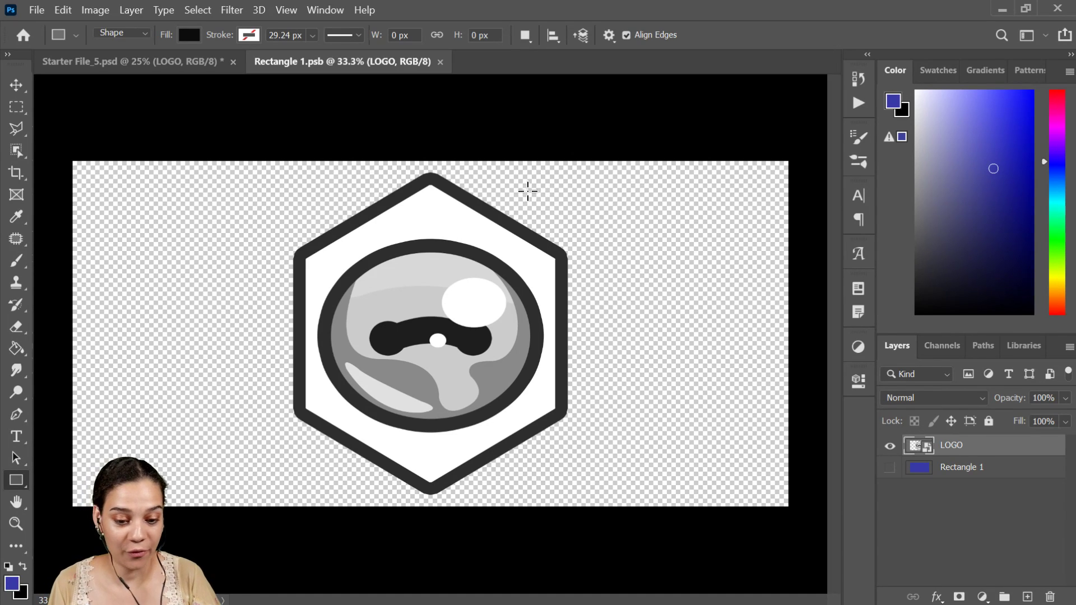
left_click_drag(526, 194, 707, 330)
left_click_drag(278, 277, 470, 382)
left_click_drag(155, 227, 226, 298)
left_click_drag(98, 356, 186, 427)
left_click_drag(287, 441, 488, 499)
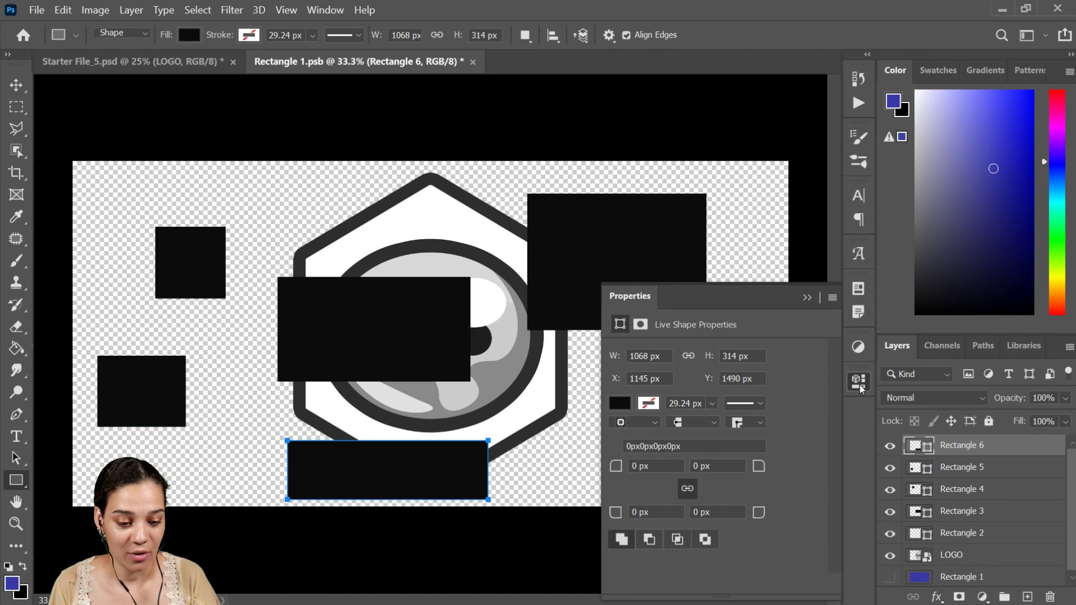
left_click(858, 381)
key("ctrl+s")
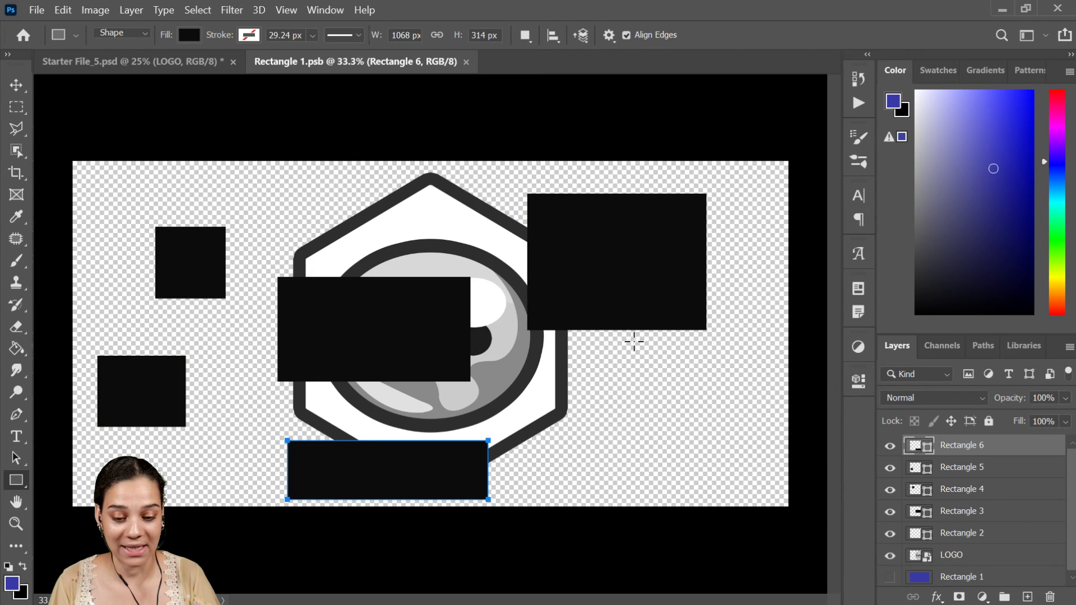
left_click(163, 62)
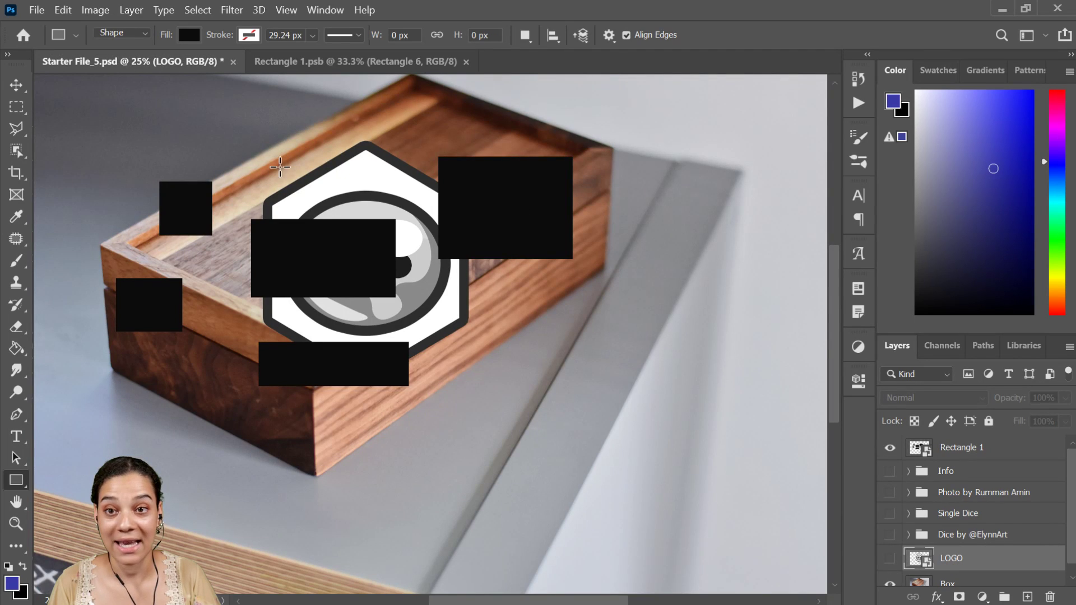
Delete the five black rectangles from Rectangle 1.psb, save it, and return to Starter File_5.psd.
left_click(382, 62)
key("Delete")
key("Delete")
key("Delete")
key("Delete")
key("Delete")
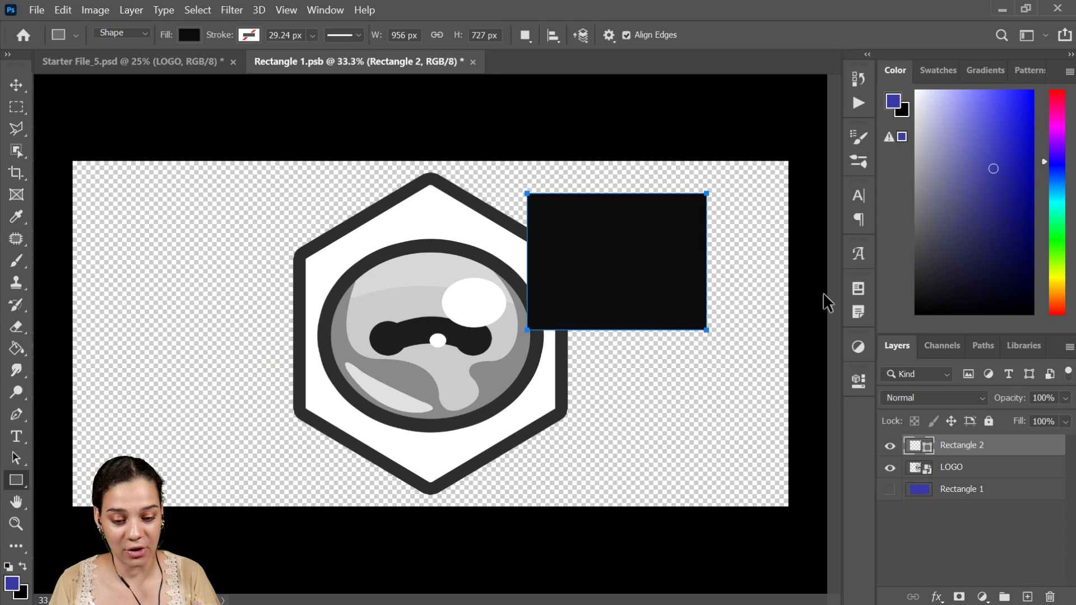
key("ctrl+s")
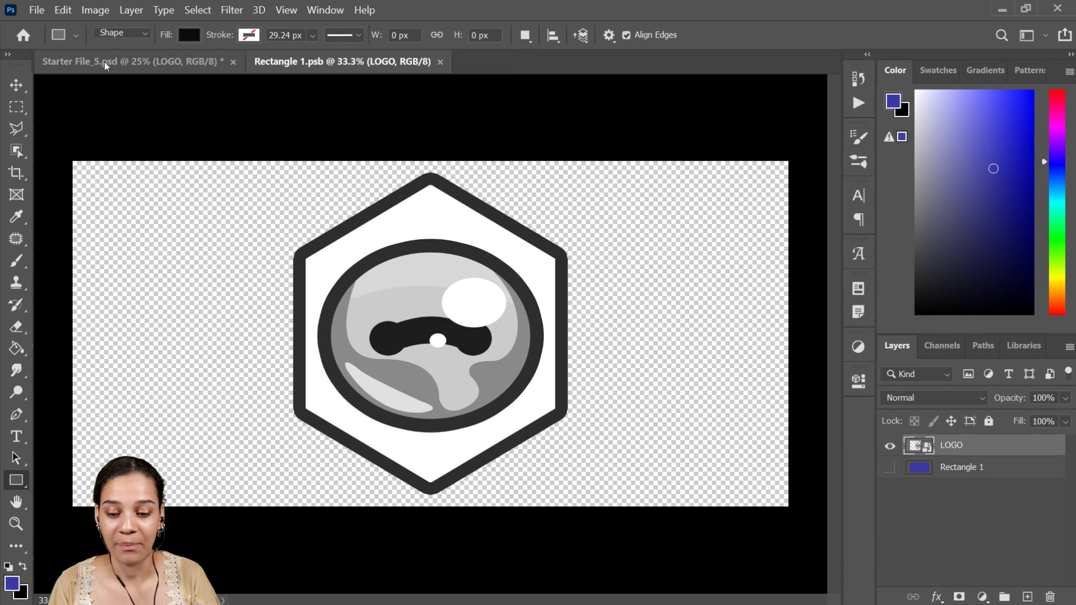
left_click(148, 61)
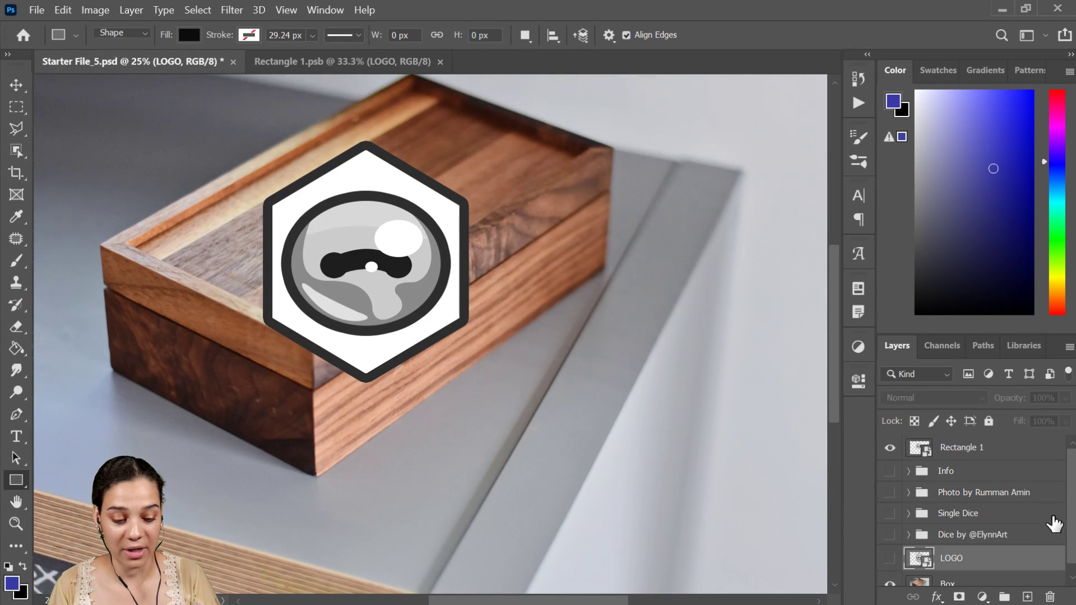
Distort the Rectangle 1 Smart Object so its four corners meet the corners of the inset panel on the box lid.
left_click(989, 449)
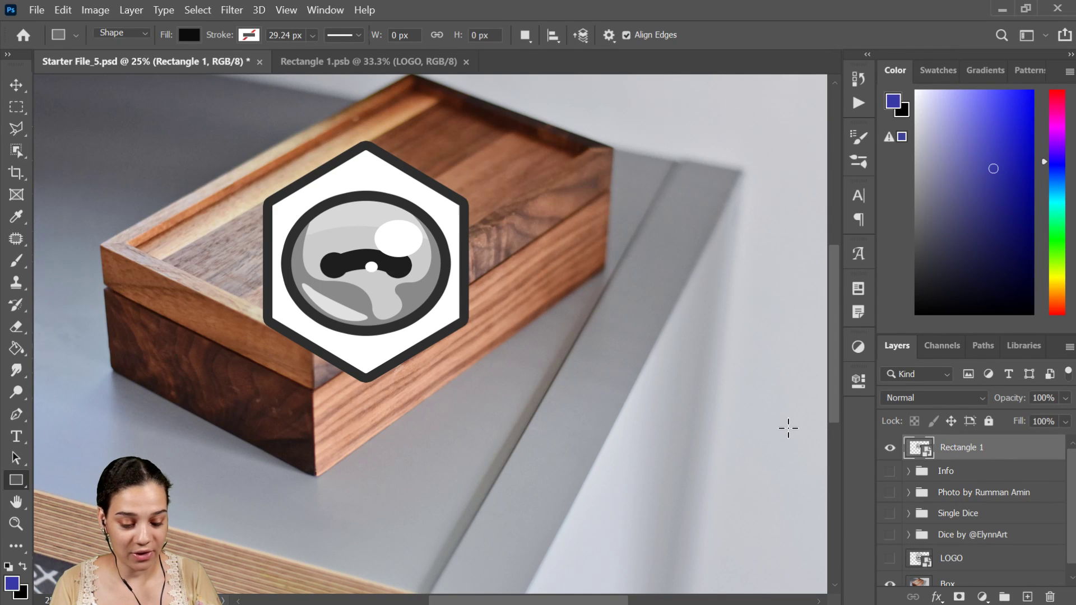
key("ctrl+minus")
key("ctrl+plus")
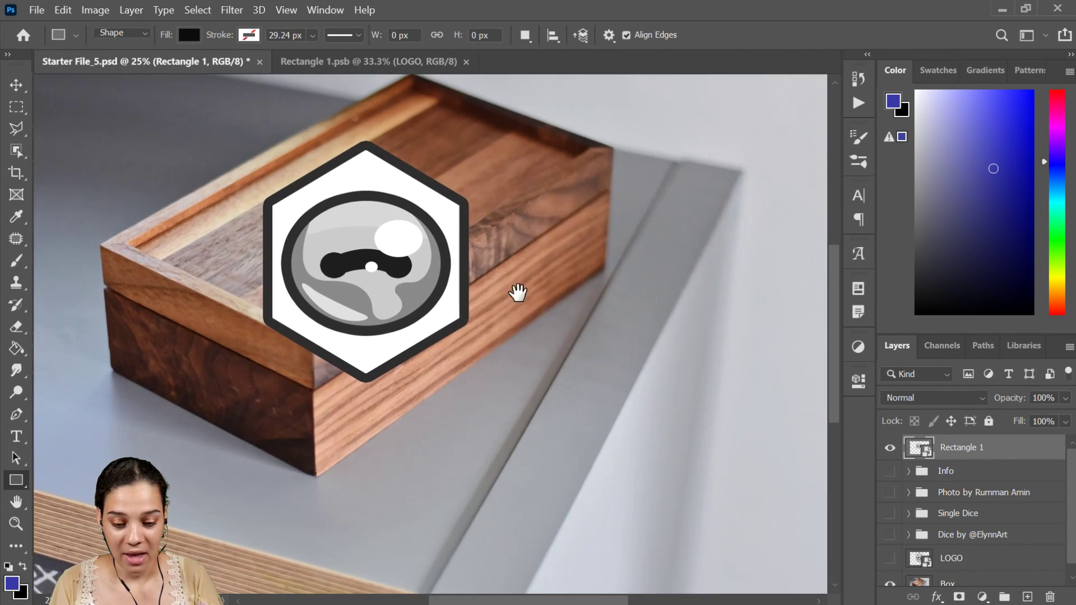
left_click_drag(535, 303, 567, 322)
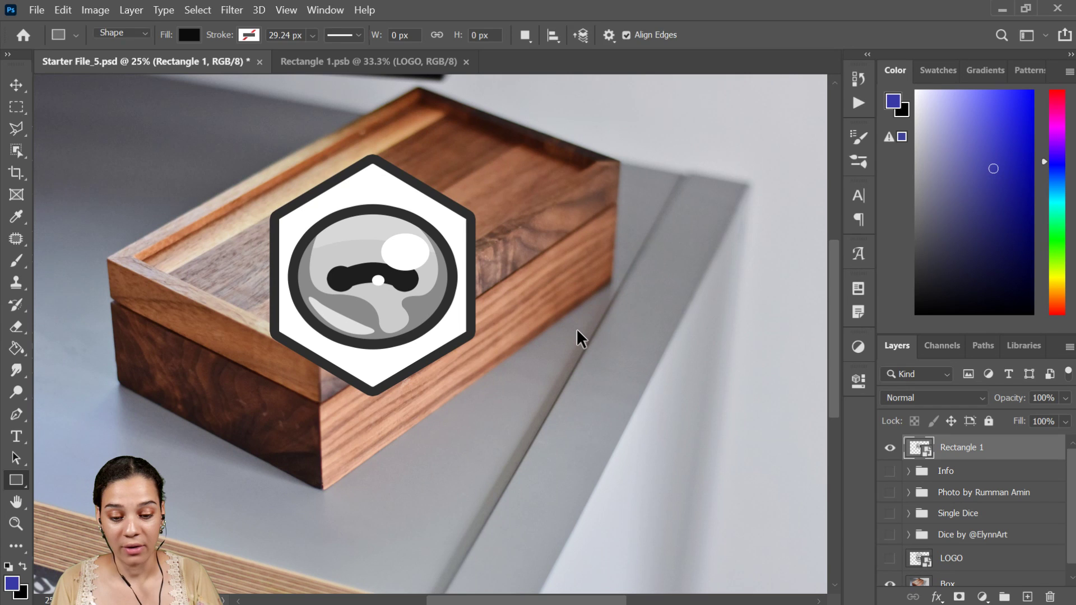
key("ctrl+t")
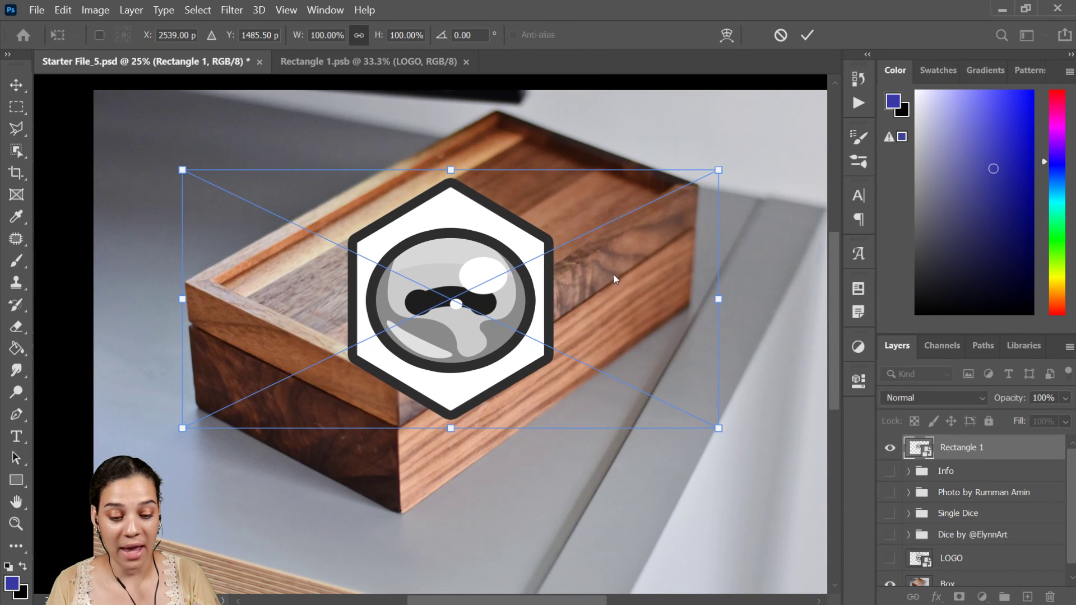
right_click(614, 275)
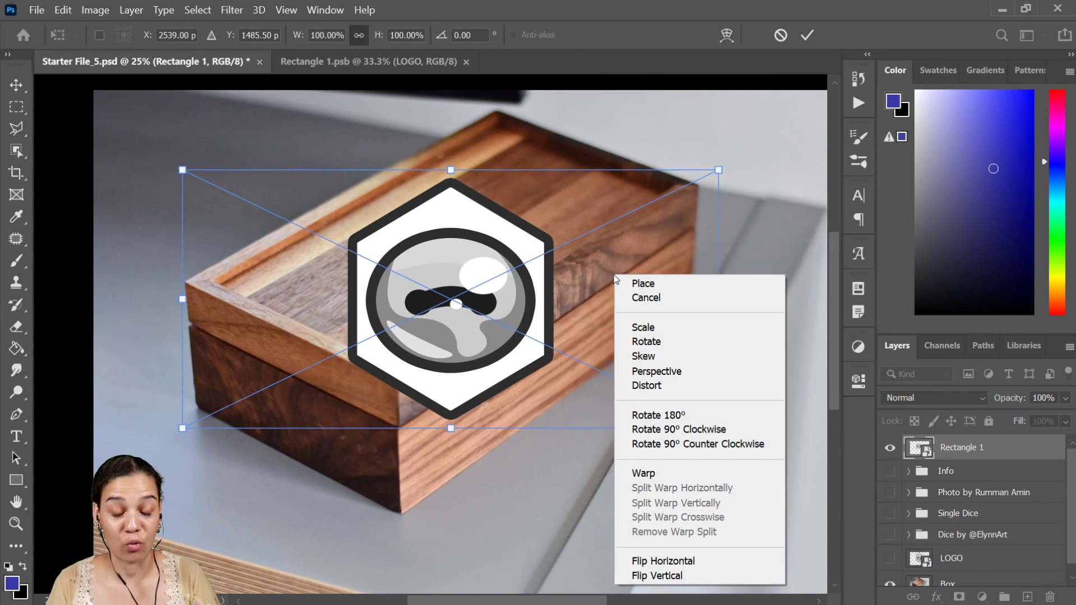
left_click(670, 385)
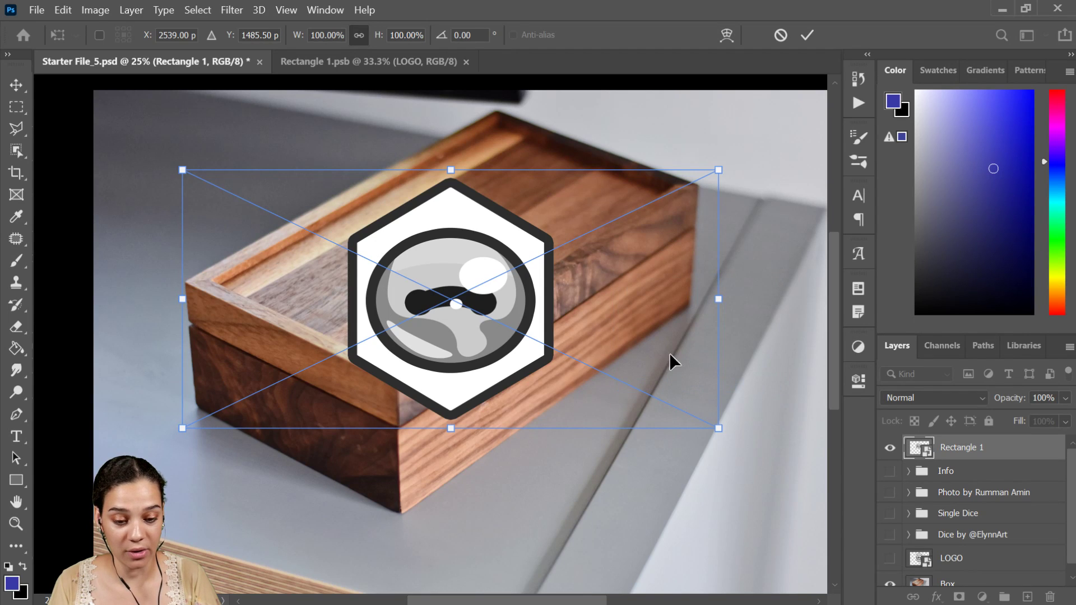
left_click_drag(719, 171, 503, 127)
left_click_drag(496, 126, 499, 124)
left_click_drag(719, 430, 664, 193)
left_click_drag(194, 172, 223, 285)
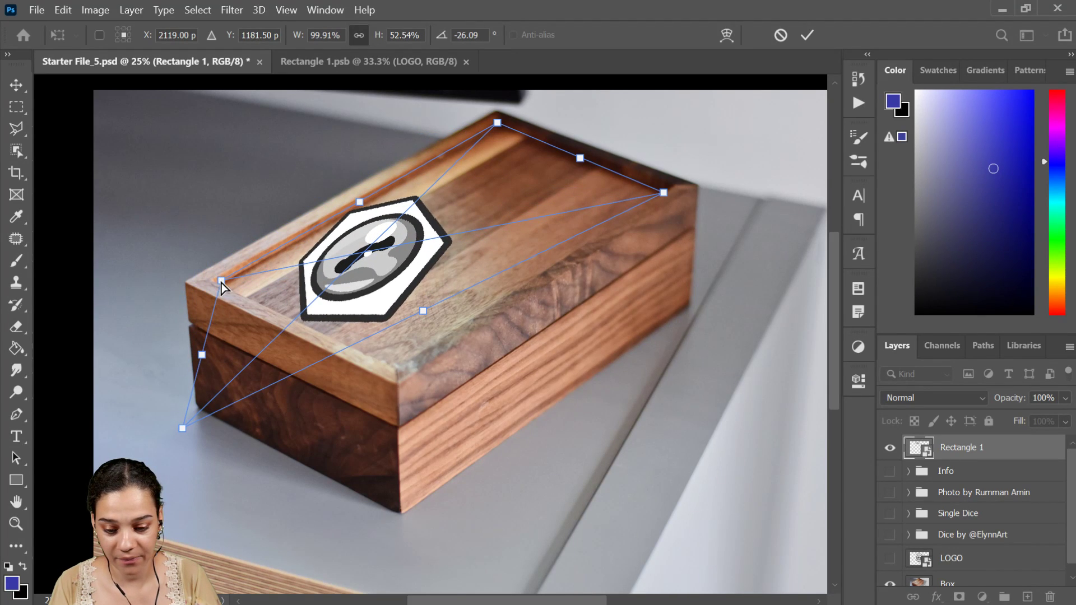
left_click_drag(182, 432, 395, 371)
left_click_drag(221, 280, 218, 287)
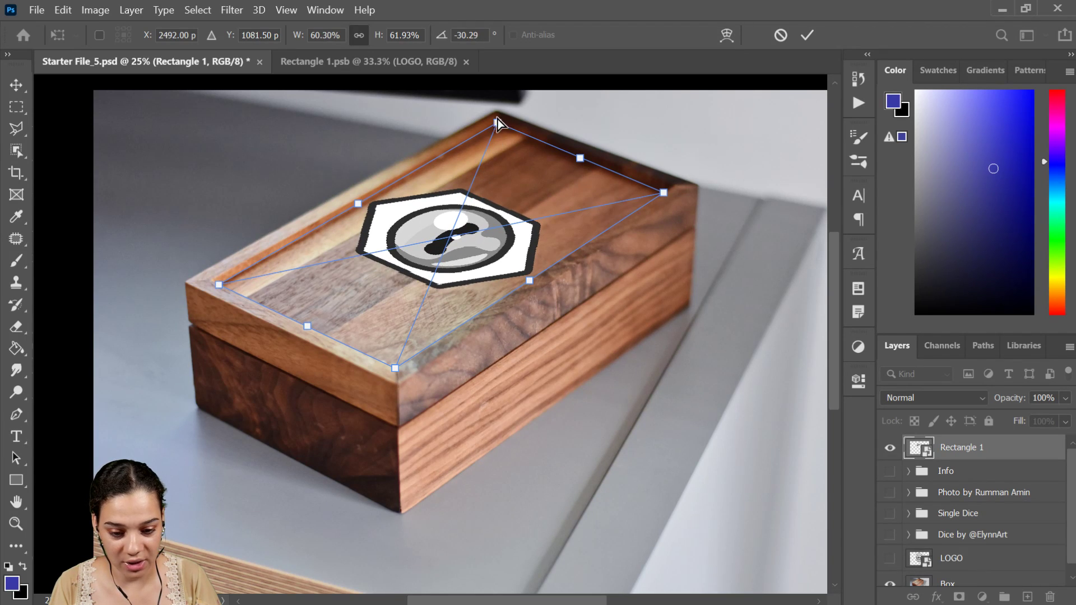
Fine-tune the four corners and the left long edge of the Rectangle 1 distortion against the lid's inset panel.
left_click_drag(497, 123, 499, 123)
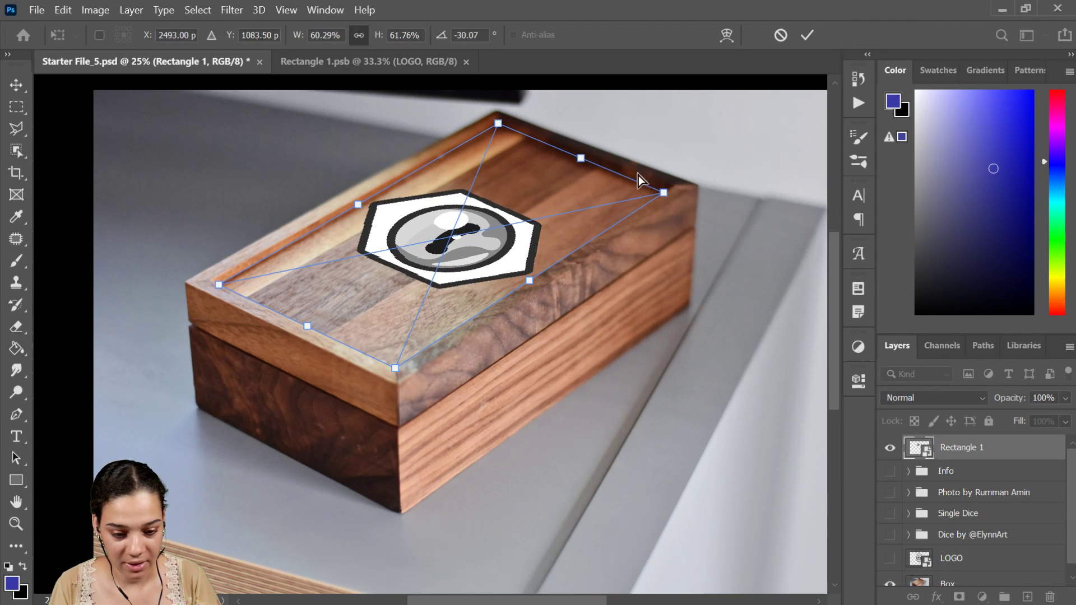
left_click_drag(663, 194, 665, 192)
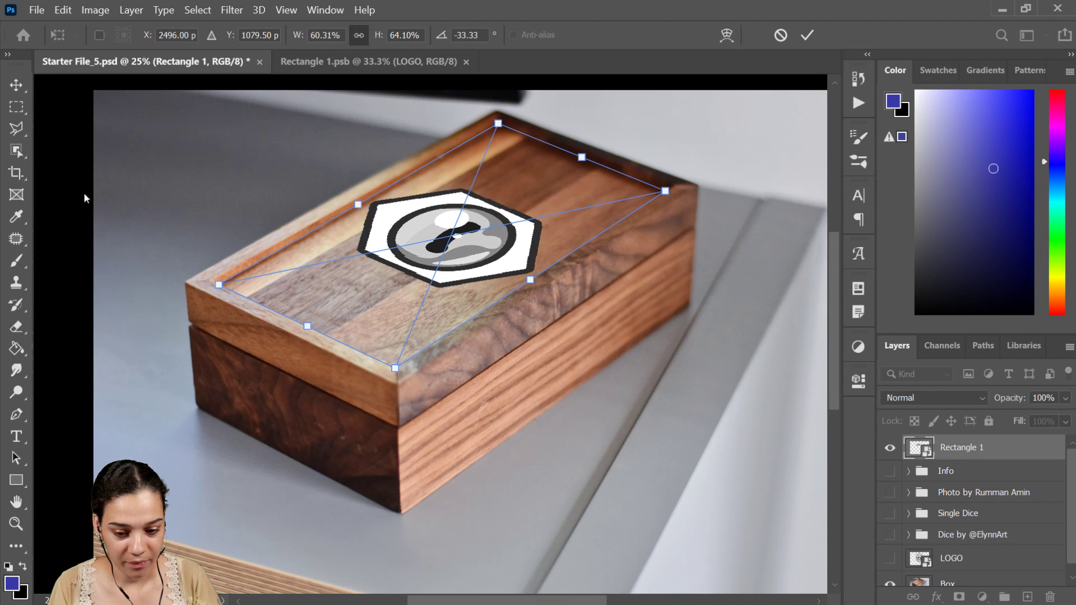
left_click_drag(219, 287, 217, 286)
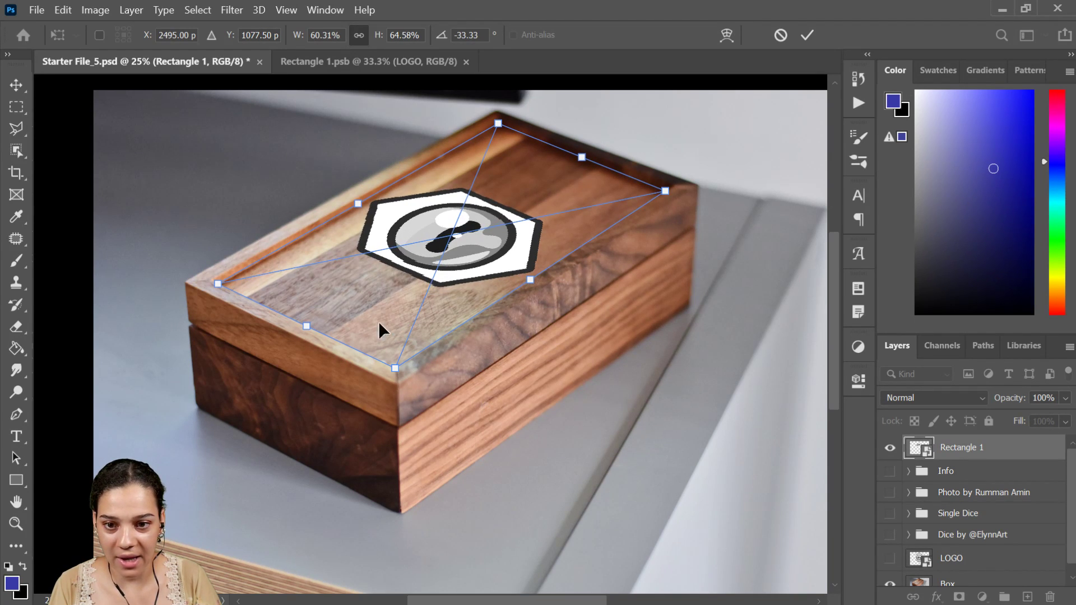
mouse_move(358, 207)
left_mouse_down()
mouse_move(365, 200)
mouse_move(352, 216)
left_mouse_up()
left_click_drag(491, 132, 495, 124)
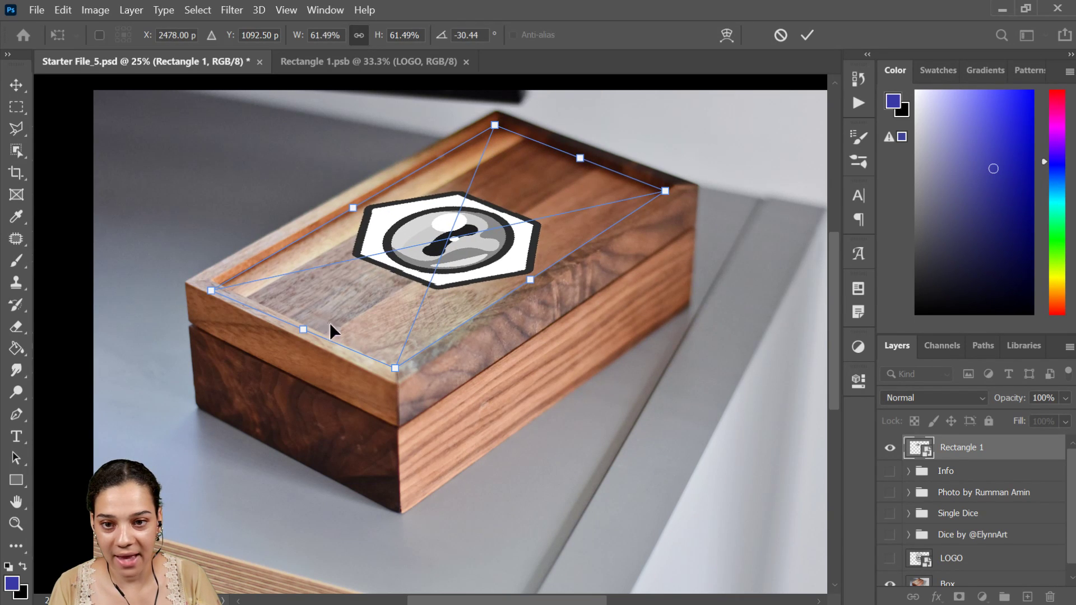
left_click_drag(211, 292, 211, 289)
left_click_drag(395, 371, 396, 377)
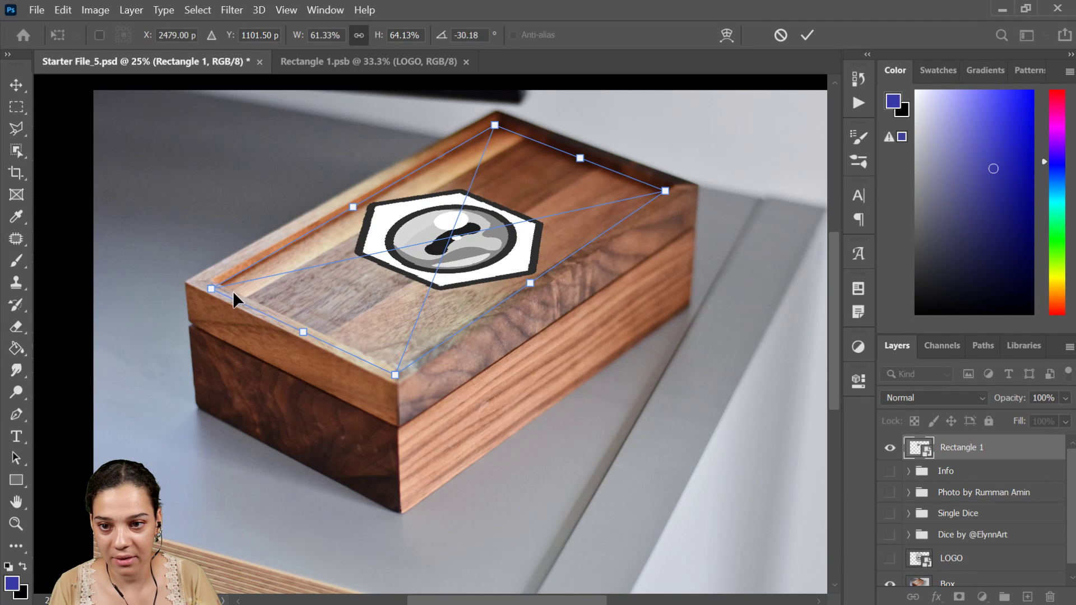
left_click_drag(212, 291, 215, 292)
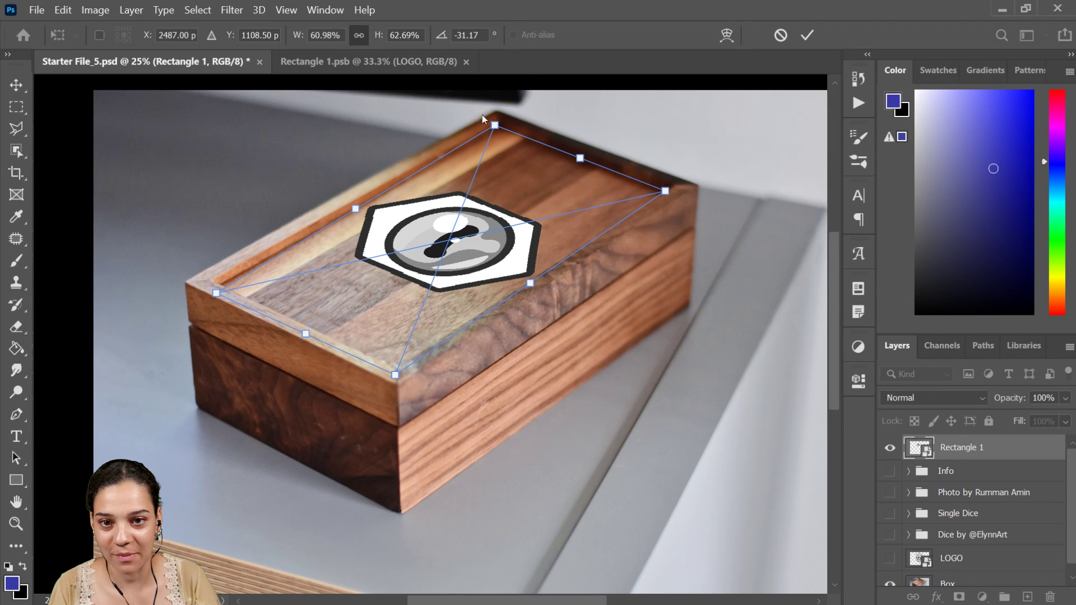
Readjust the two far corners and left long edge of the Rectangle 1 Smart Object and apply the transform.
left_click_drag(495, 127, 497, 133)
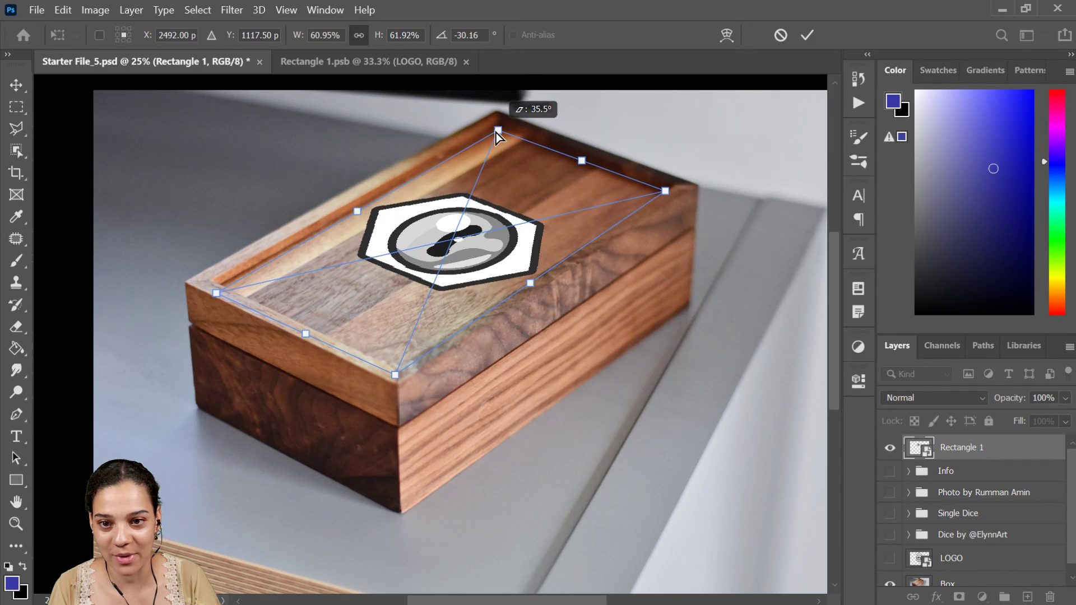
left_click_drag(665, 193, 664, 188)
left_click_drag(499, 131, 495, 124)
left_click_drag(358, 206, 357, 209)
key("Return")
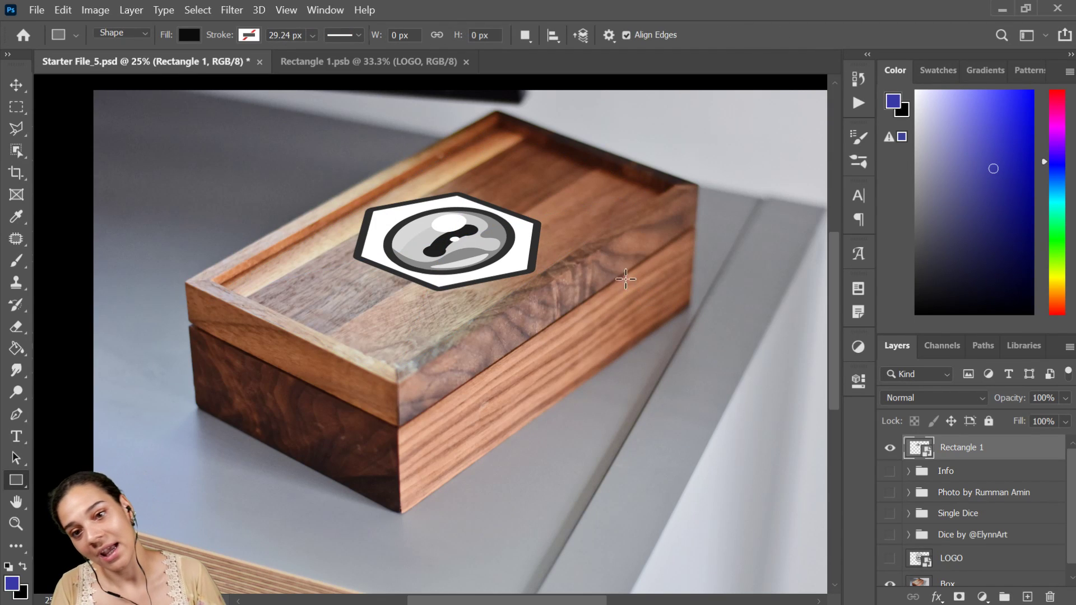
key("ctrl+minus")
key("ctrl+minus")
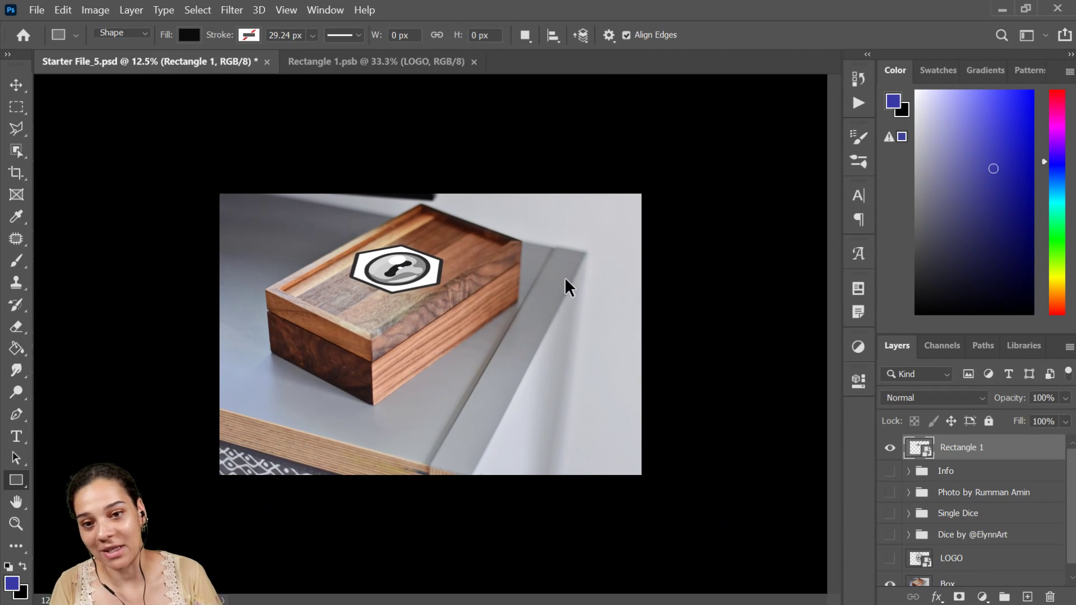
key("ctrl+plus")
Draw a white rectangle about 3710 px wide and 593 px high beneath the LOGO layer in Rectangle 1.psb.
left_click(368, 64)
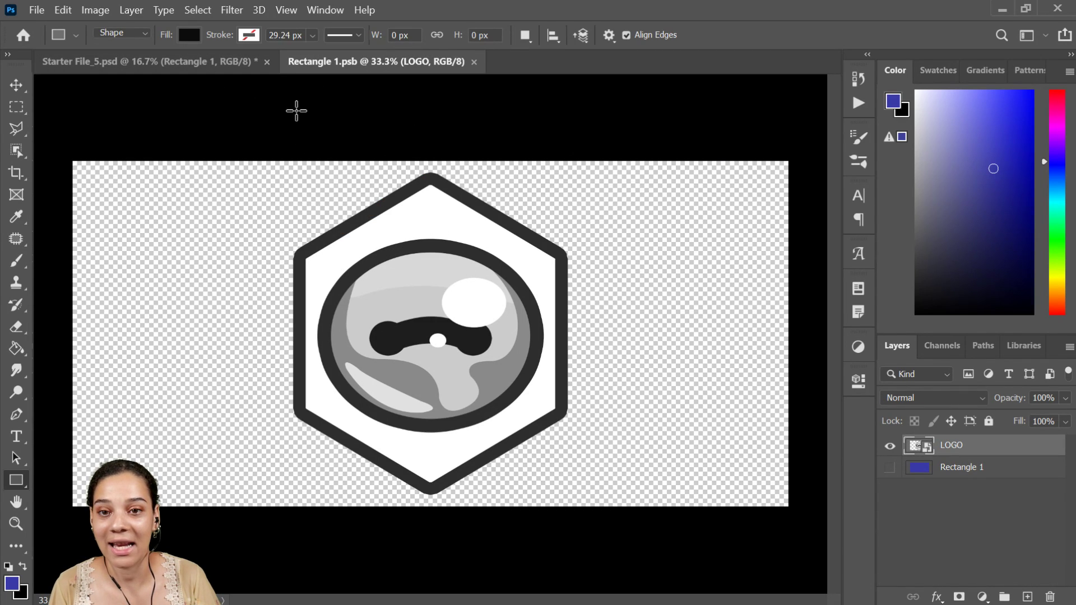
left_click(193, 62)
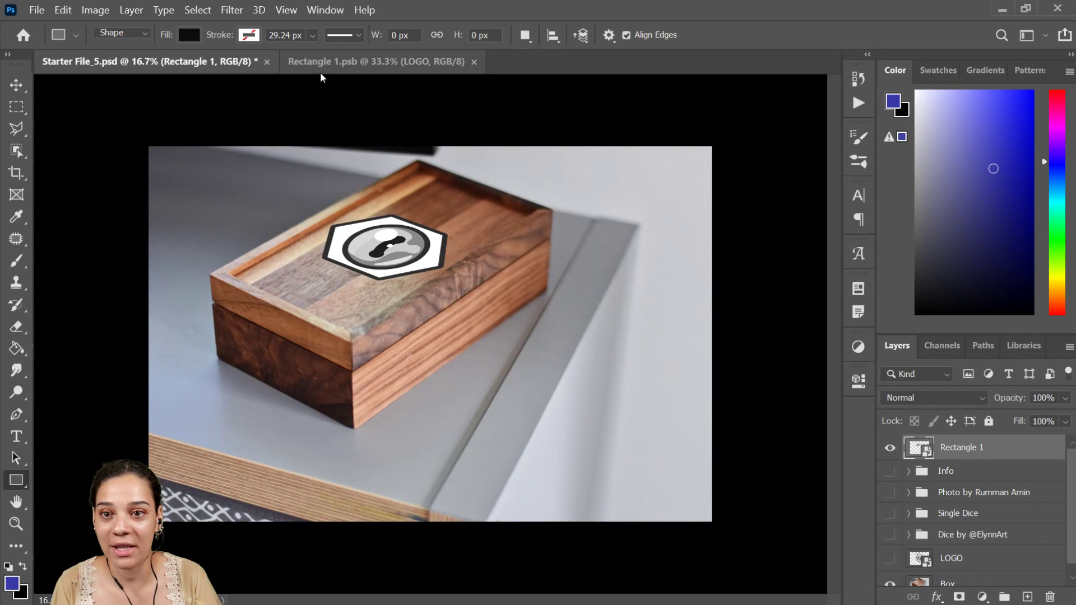
key("ctrl+Tab")
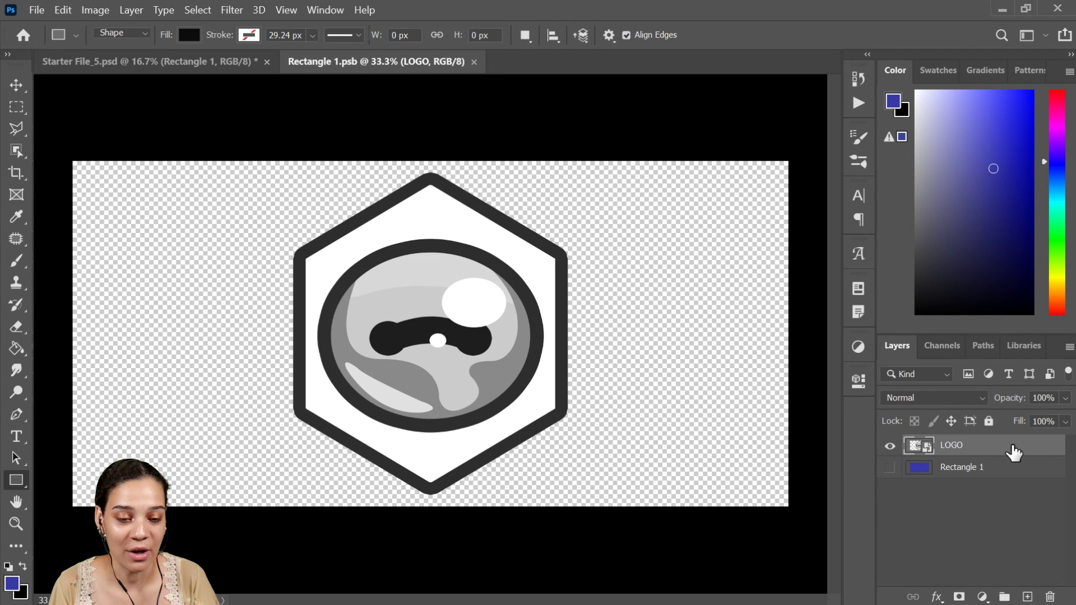
left_click(1006, 468)
key("ctrl+shift+n")
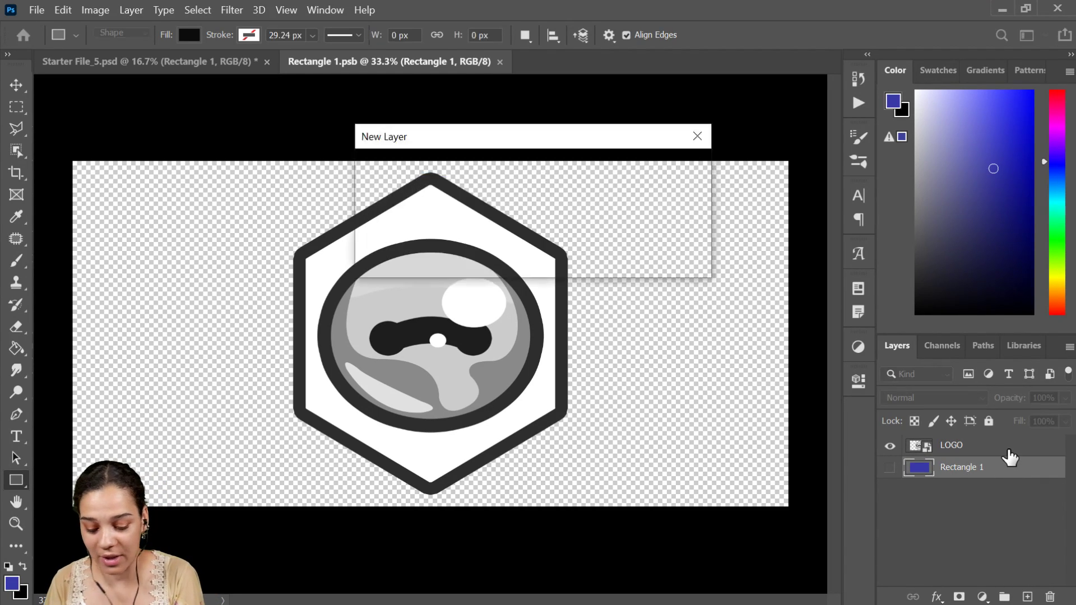
key("Return")
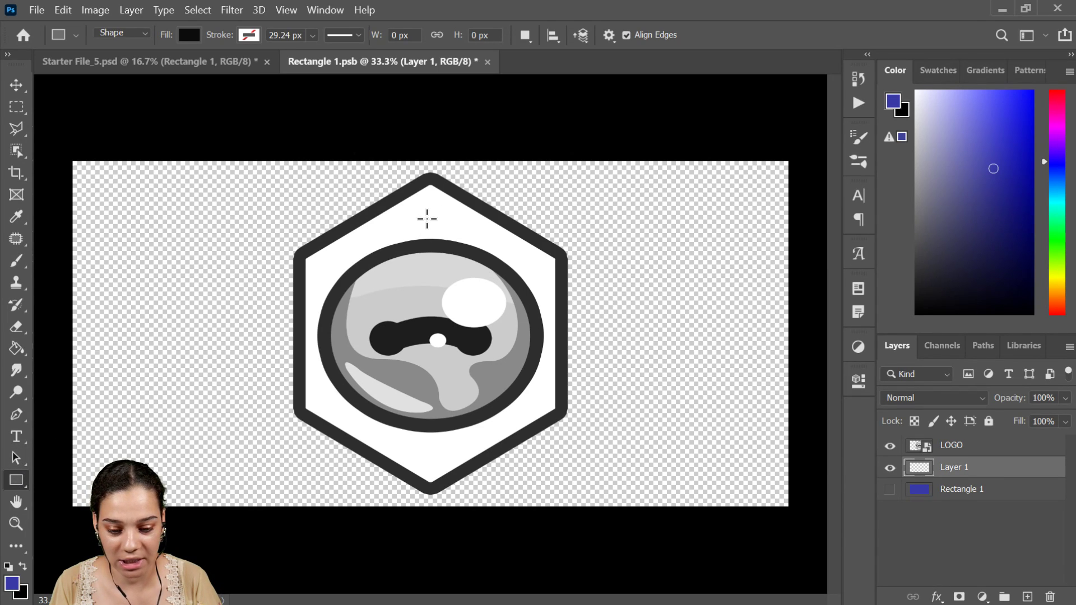
left_click(428, 218, "alt")
left_click_drag(105, 284, 797, 395)
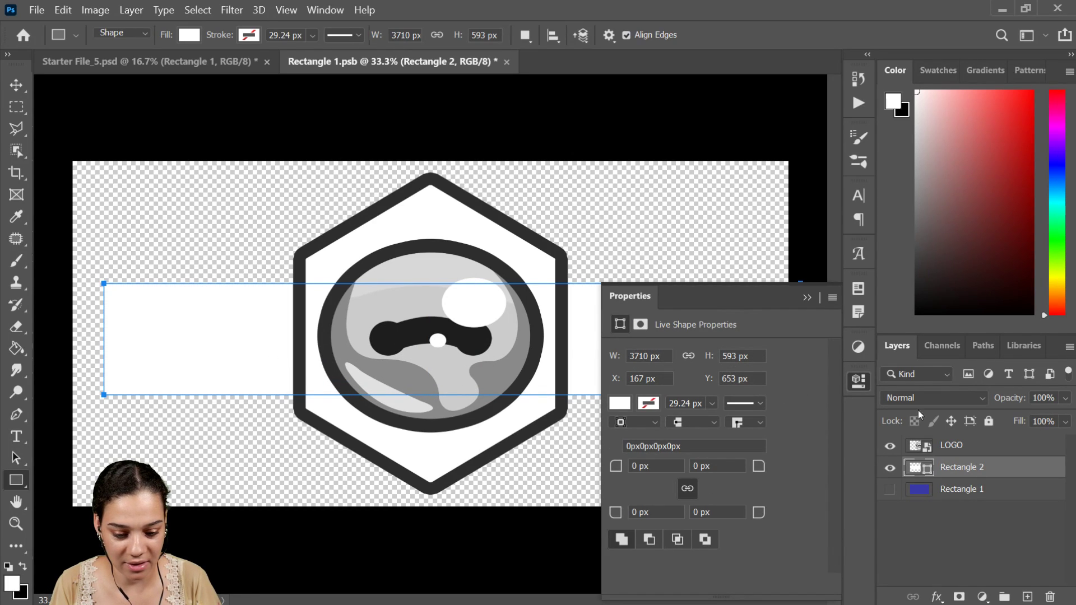
left_click(860, 384)
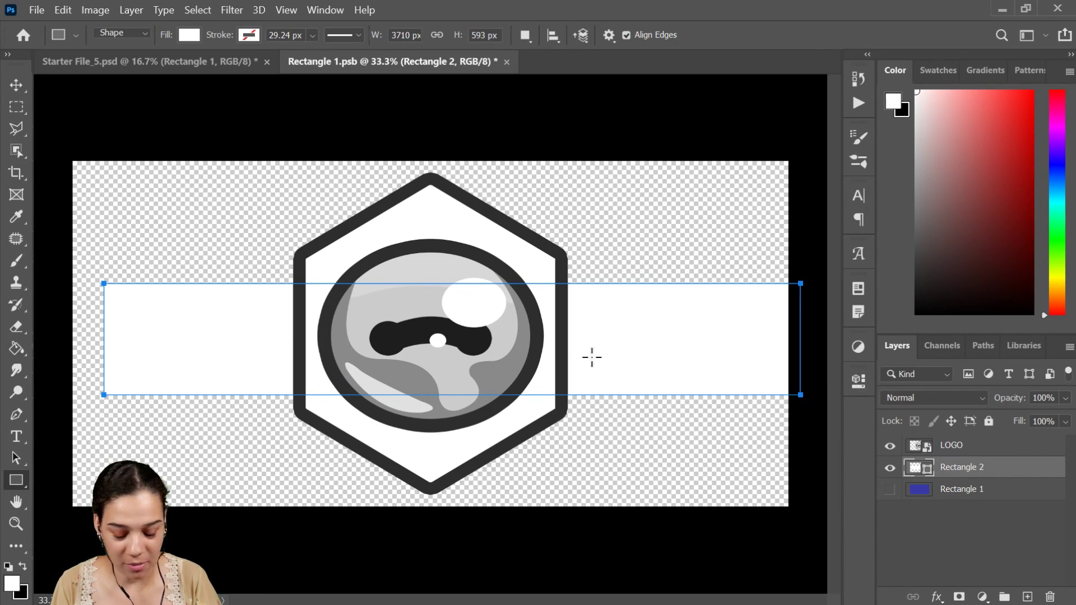
Scale the white rectangle to 108.81% so it spans the canvas width, and move it slightly up behind the logo.
key("ctrl+t")
left_click_drag(105, 339, 43, 339)
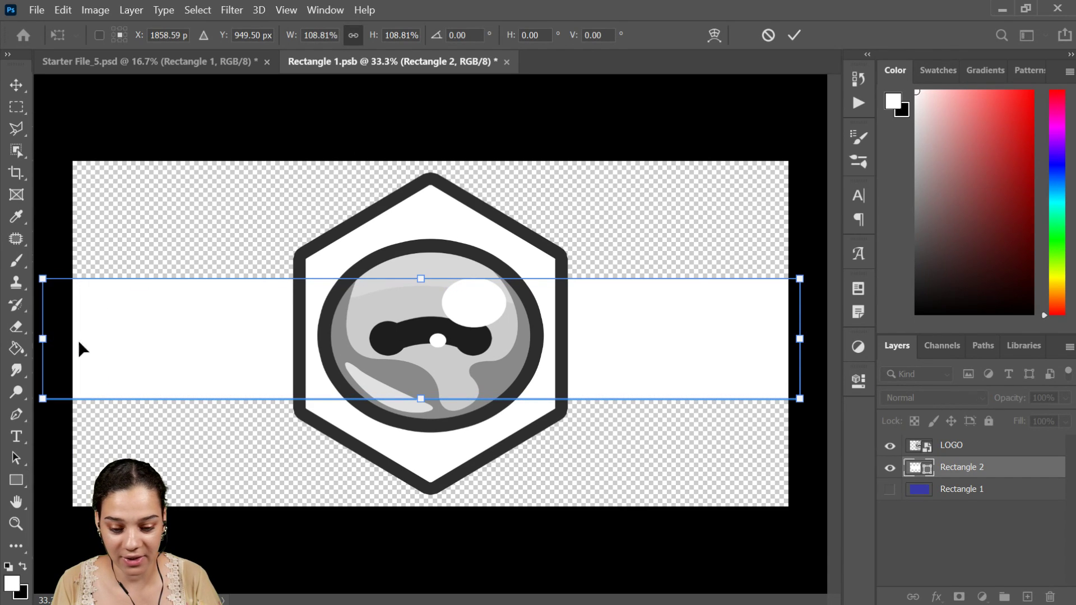
left_click_drag(621, 370, 621, 365)
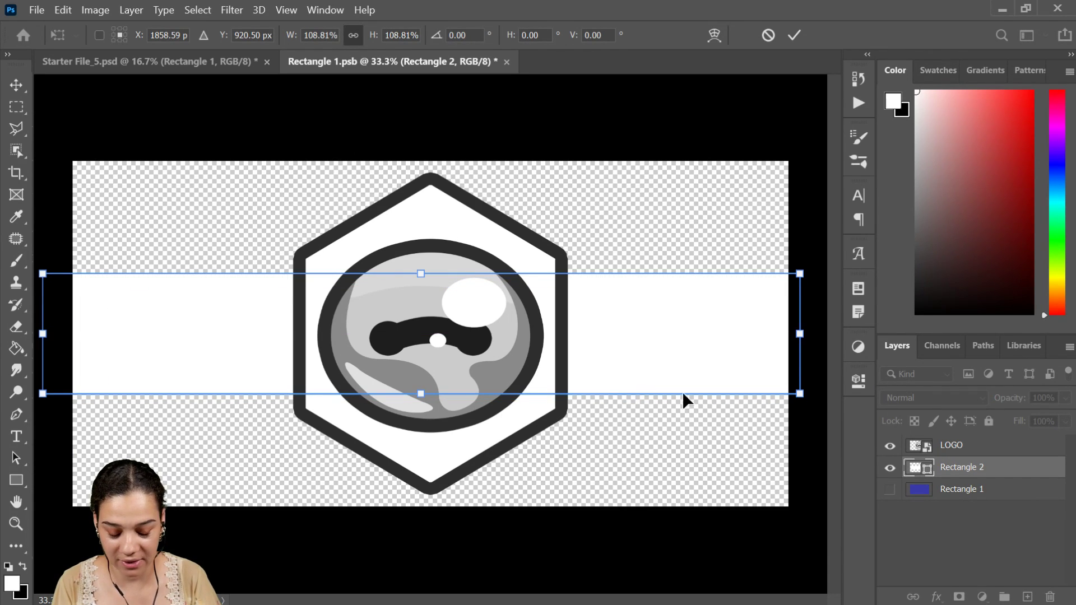
key("Return")
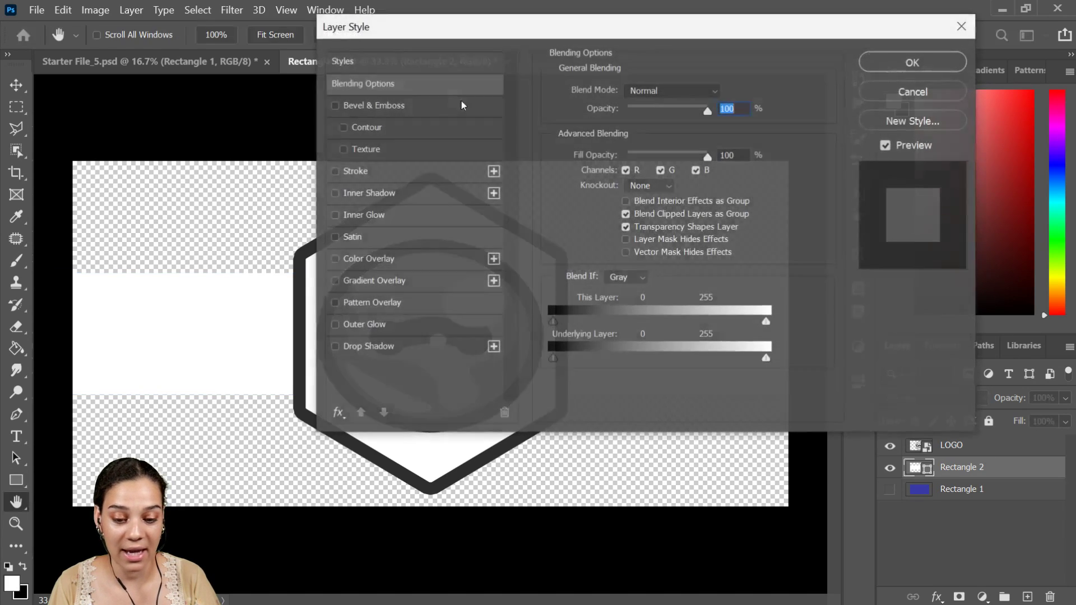
Give the white band a 65 px outside stroke, save Rectangle 1.psb, and return to Starter File_5.psd.
left_click(384, 173)
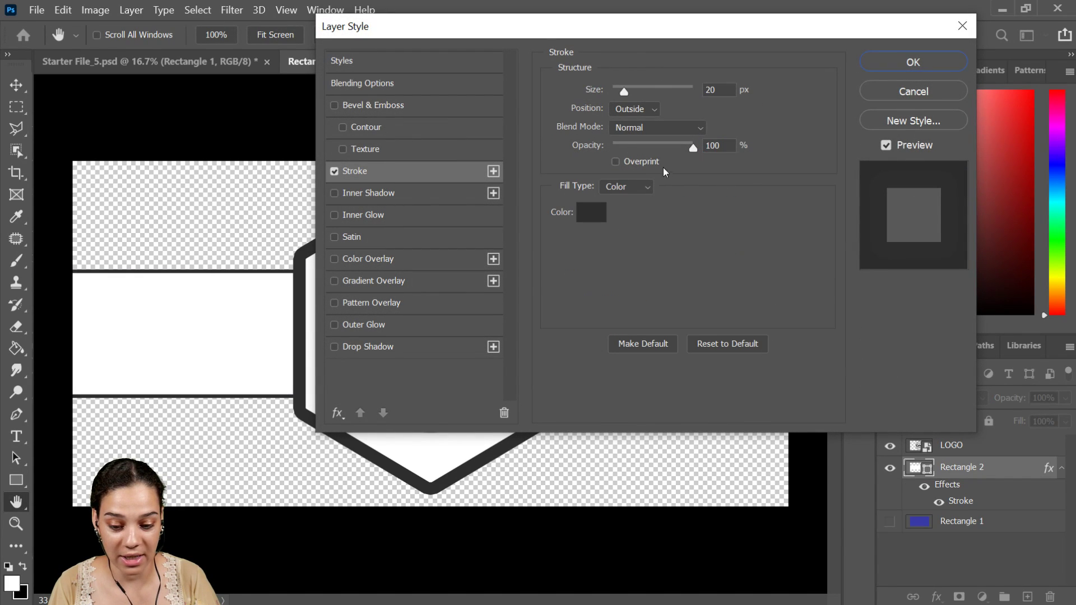
left_click_drag(625, 93, 638, 92)
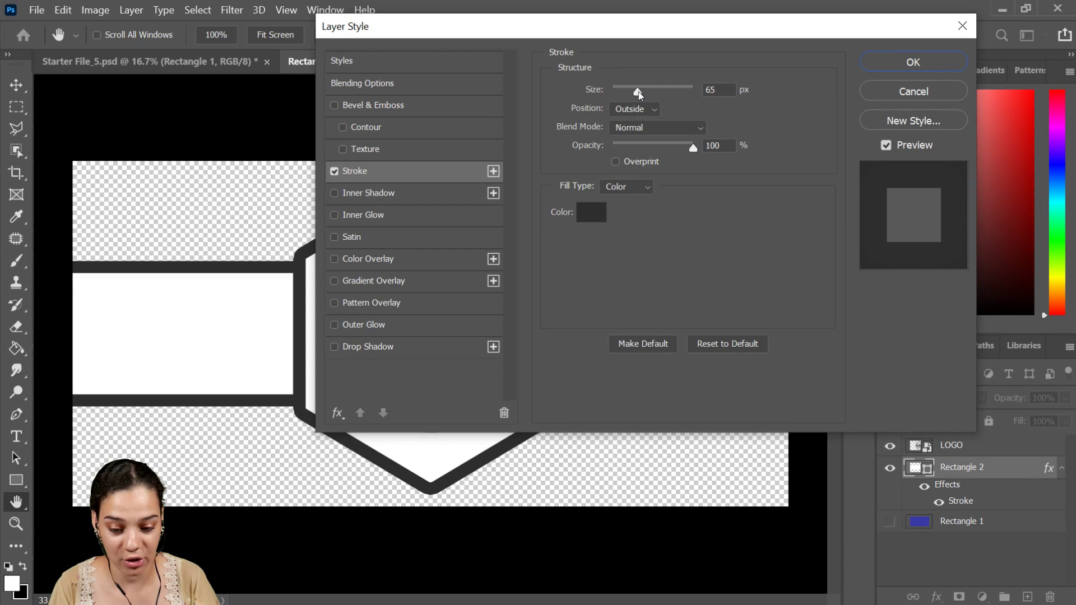
left_click(933, 58)
key("ctrl+s")
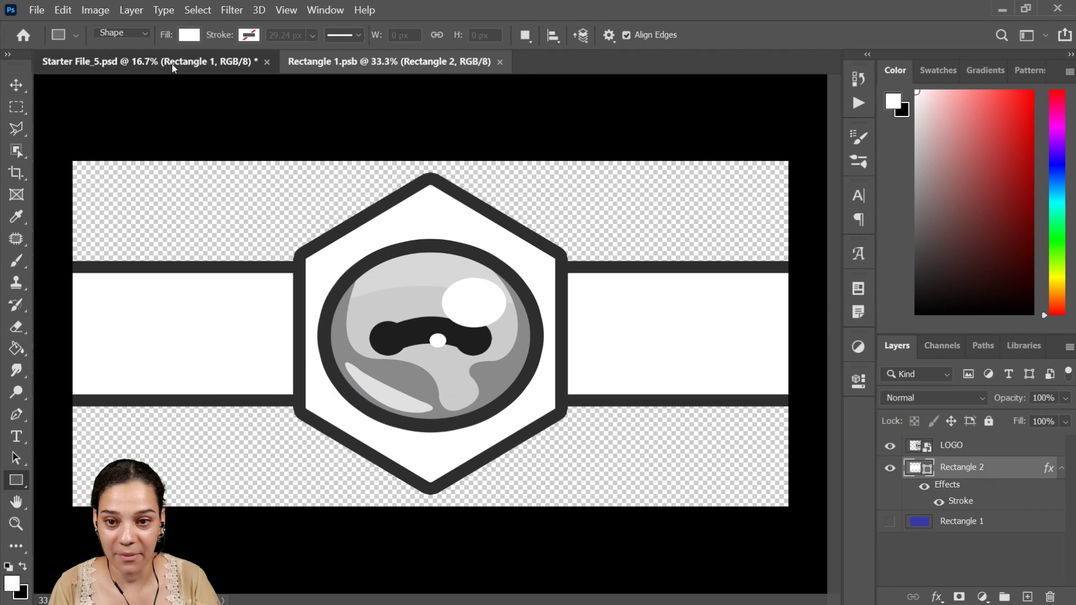
left_click(169, 61)
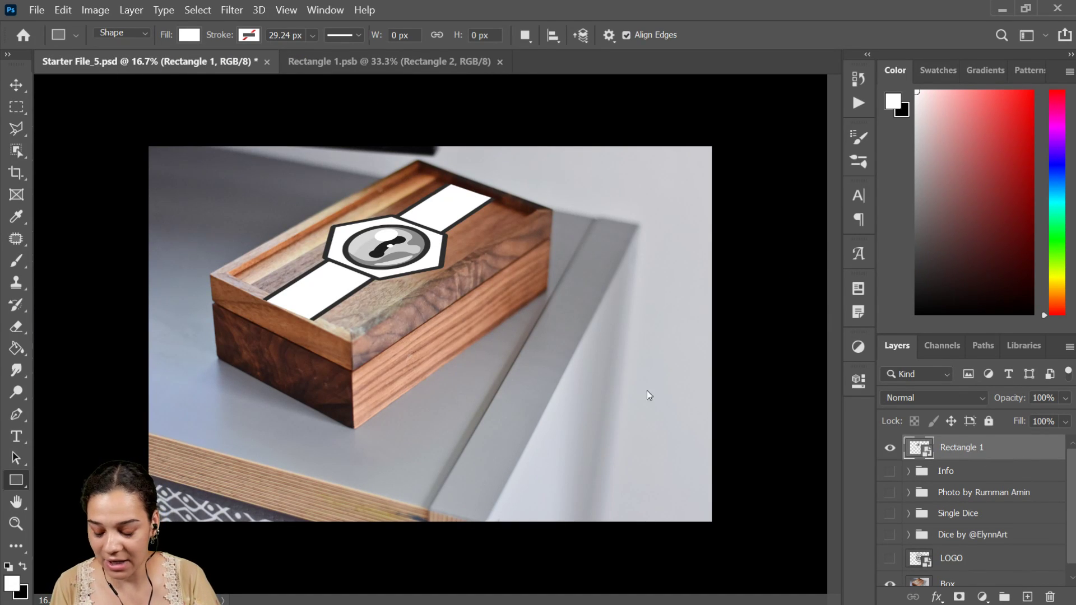
Distort the Rectangle 1 Smart Object so its left and front corners sit on the lid's inset panel corners.
key("ctrl+t")
key("ctrl+plus")
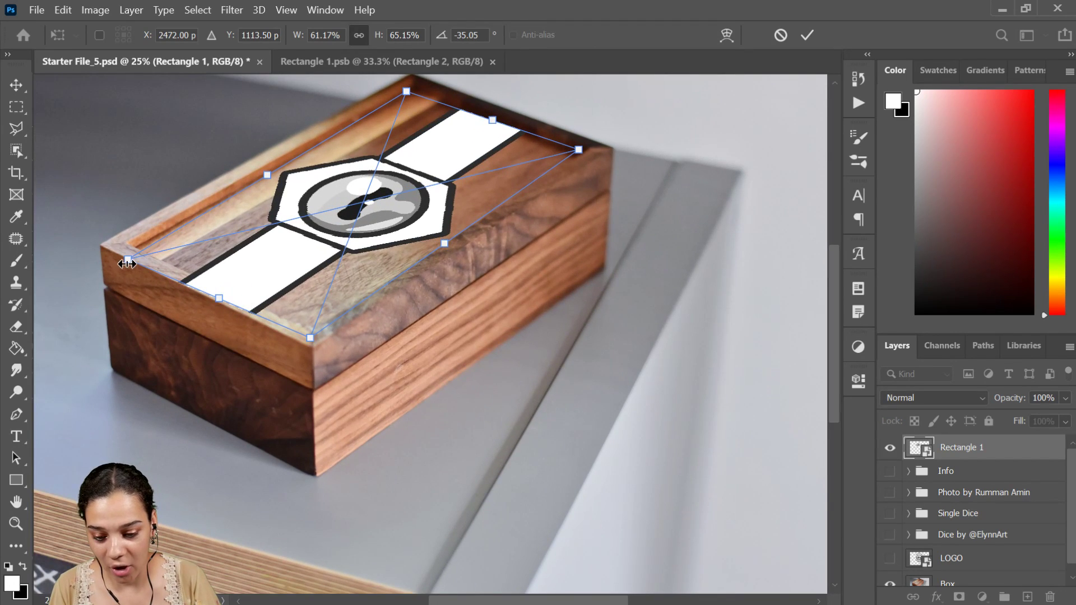
left_click_drag(126, 259, 132, 250)
right_click(238, 249)
left_click(271, 360)
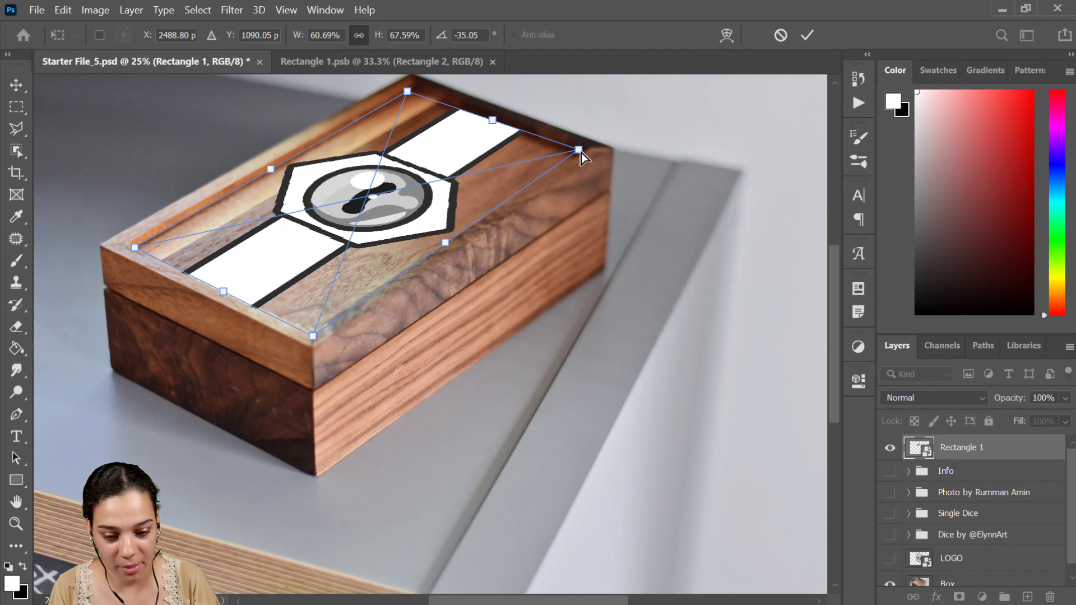
Adjust the right, front and rear corners of the Rectangle 1 distortion to the inset panel and apply it.
left_click_drag(579, 150, 576, 153)
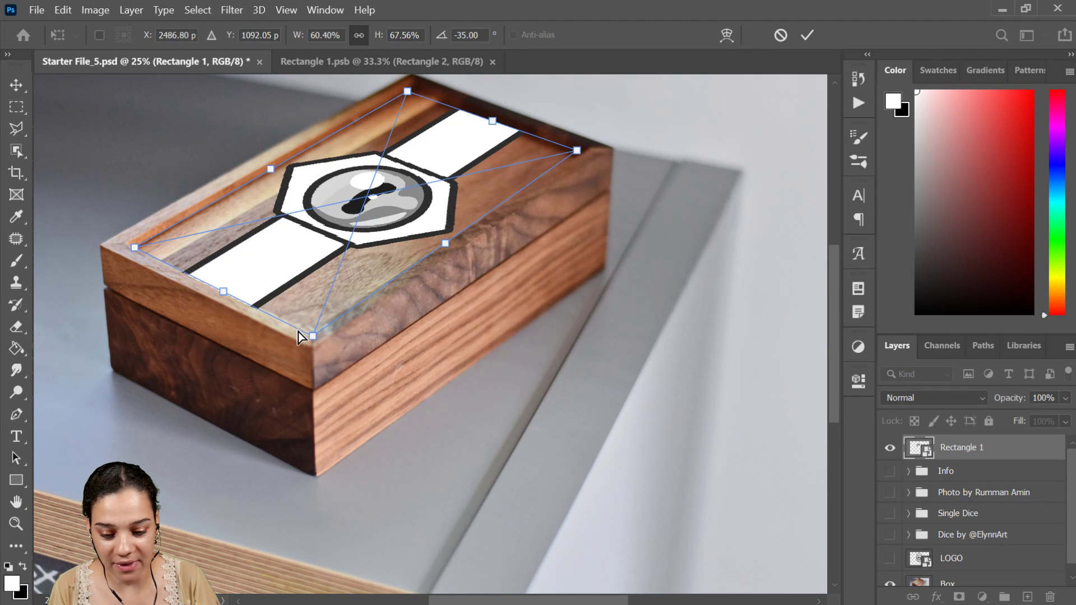
left_click_drag(313, 335, 313, 334)
left_click_drag(412, 92, 418, 87)
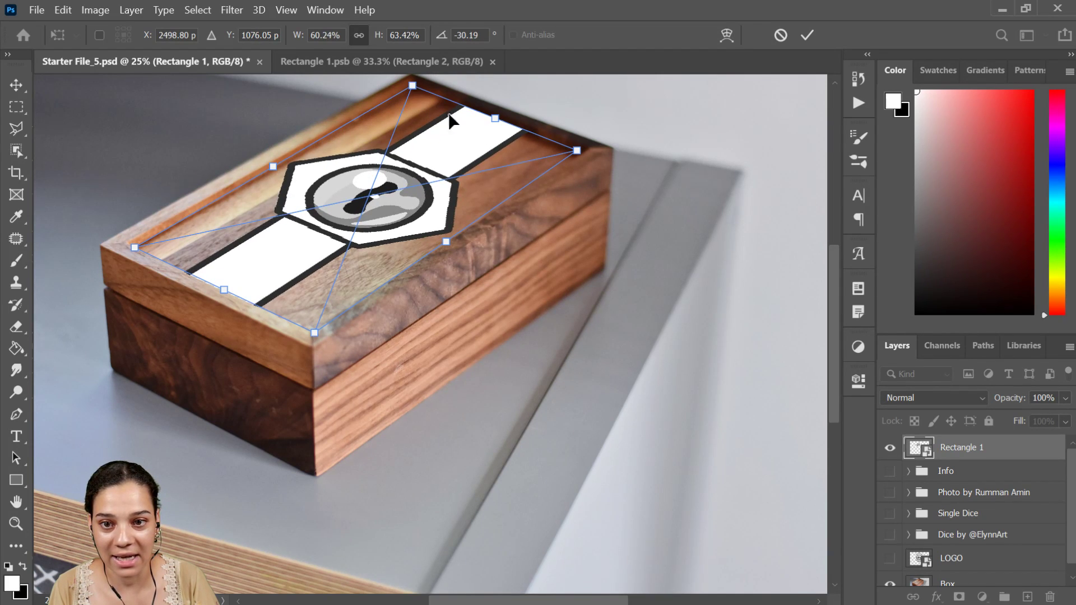
key("Return")
key("u")
key("ctrl+minus")
key("ctrl+plus")
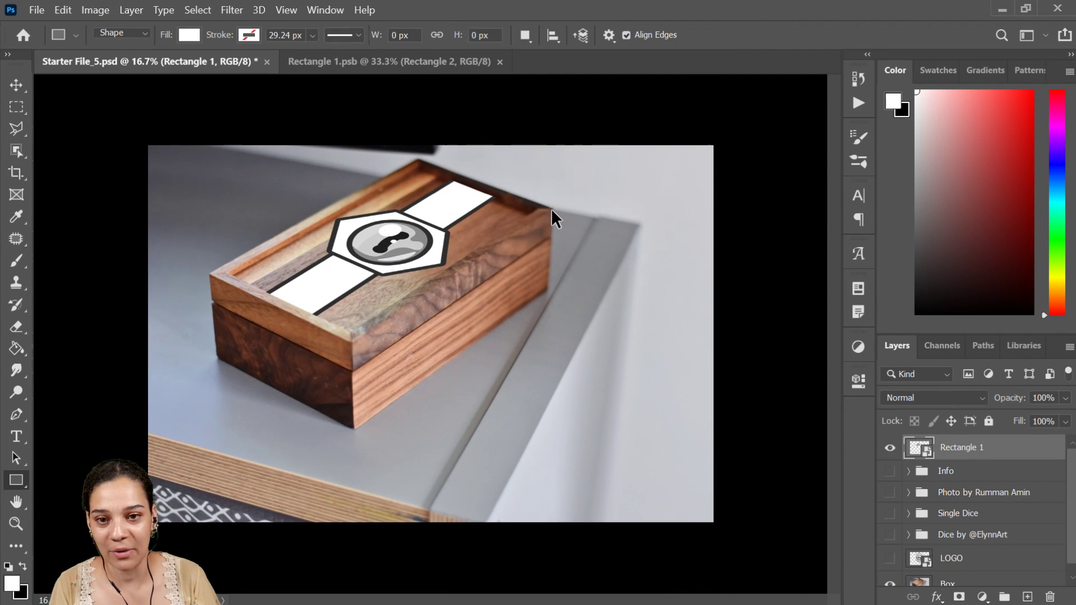
key("ctrl+plus")
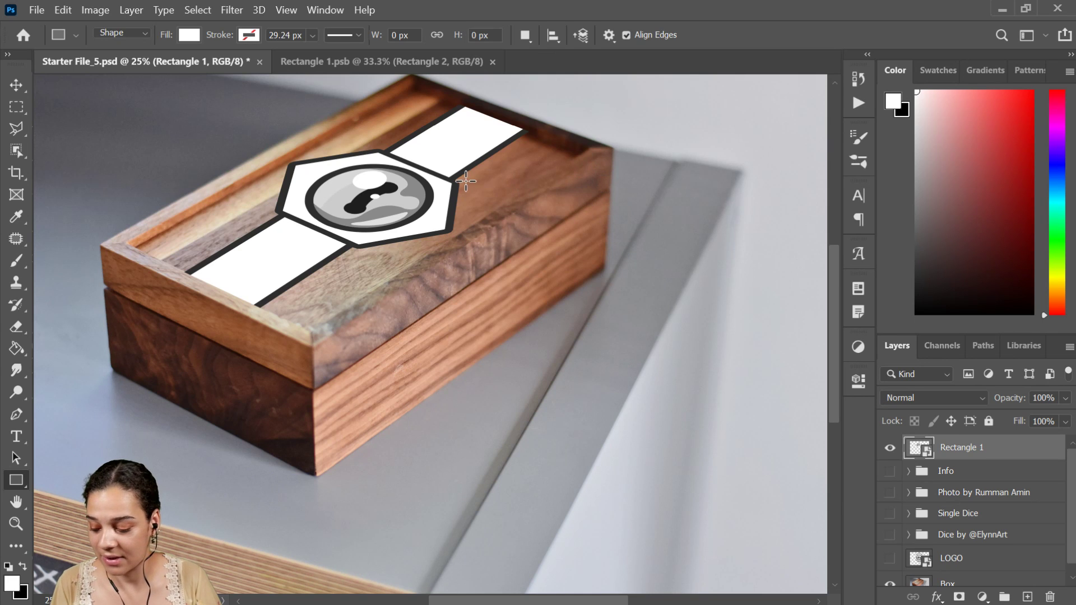
Pull the far short edge of the Rectangle 1 Smart Object inward to 59.64% width and 62.60% height, and apply the transform.
key("ctrl+t")
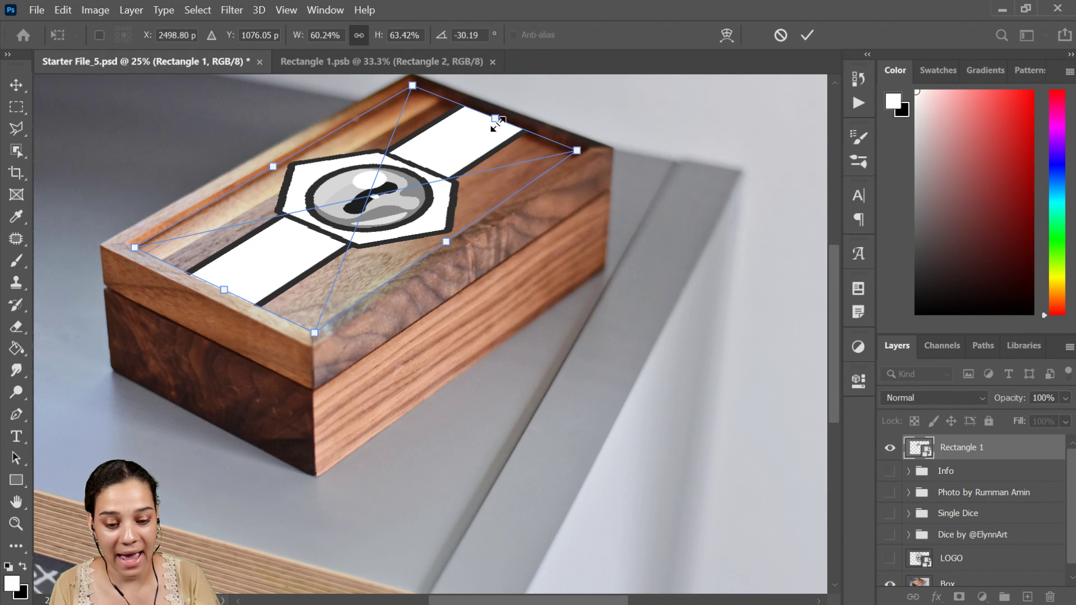
left_click_drag(495, 117, 488, 119)
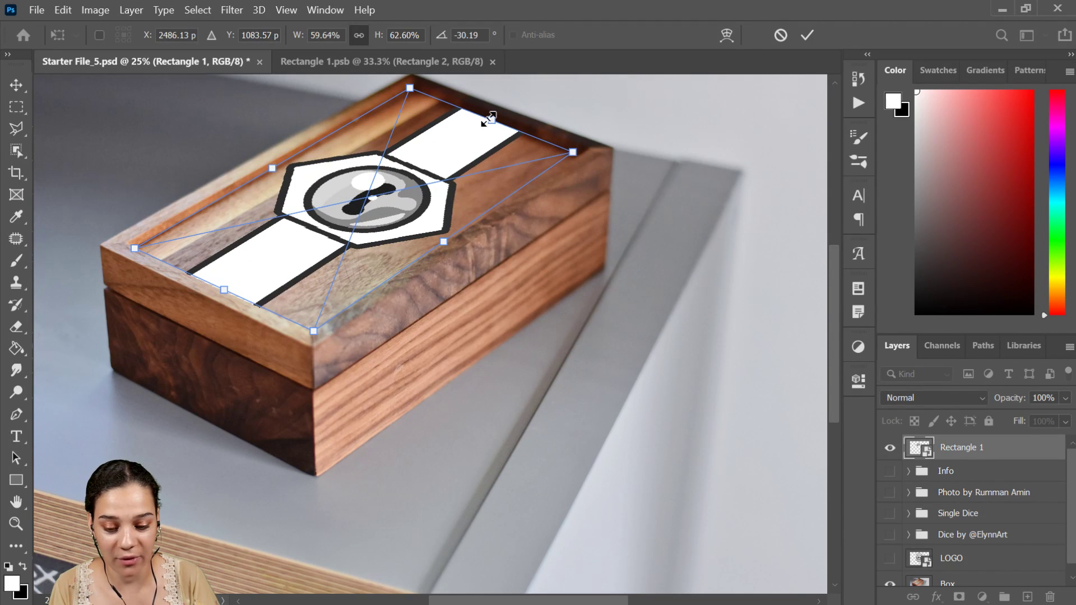
key("Return")
key("ctrl+minus")
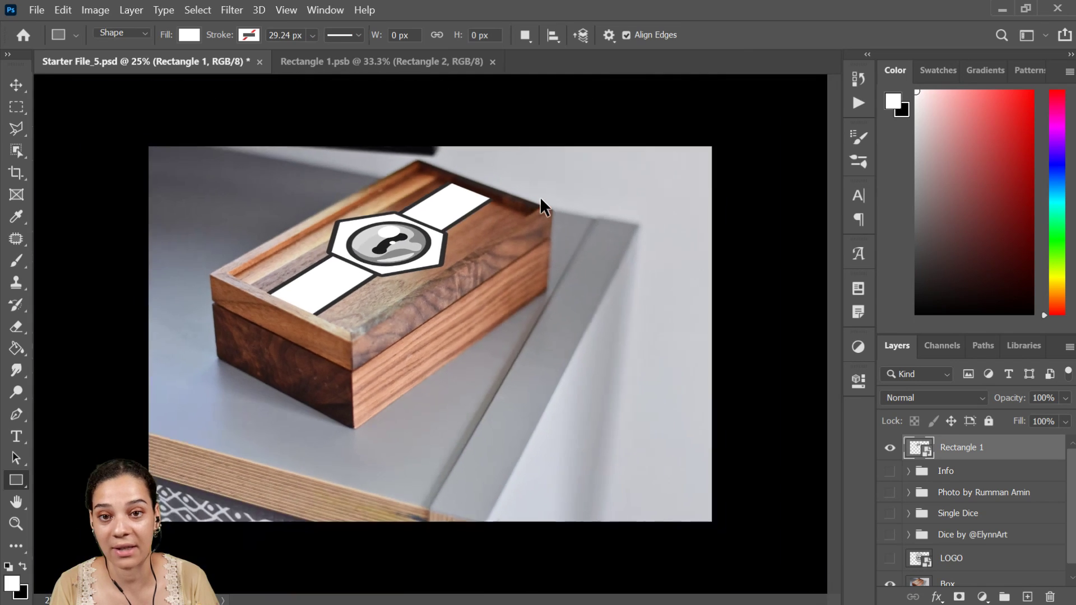
key("ctrl+minus")
key("ctrl+plus")
key("ctrl+plus")
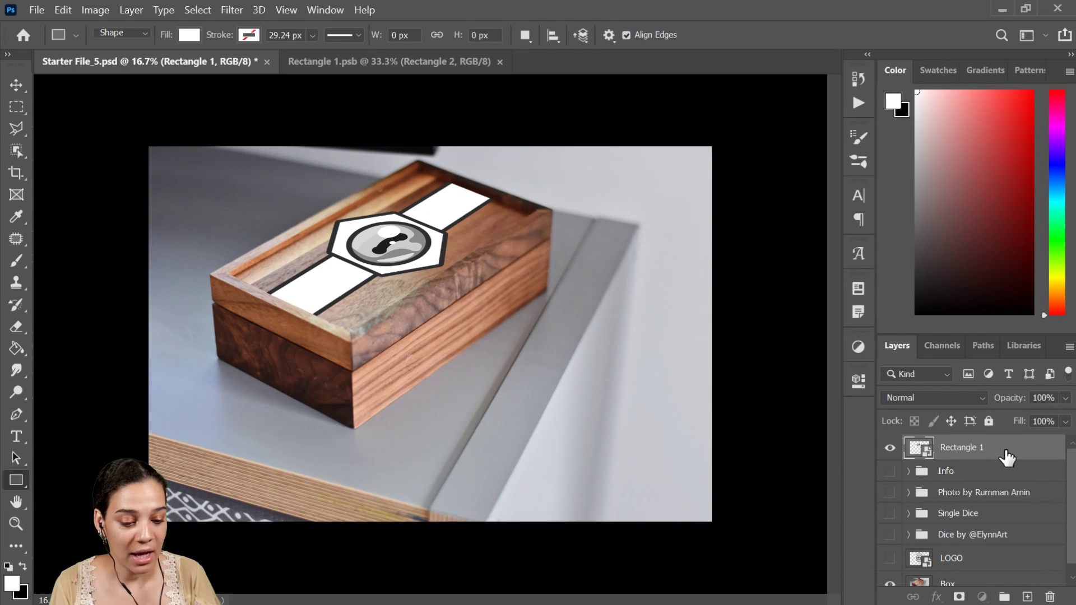
Rename the Rectangle 1 Smart Object layer to YOUR ART HERE and give it an orange colour label.
double_click(963, 449)
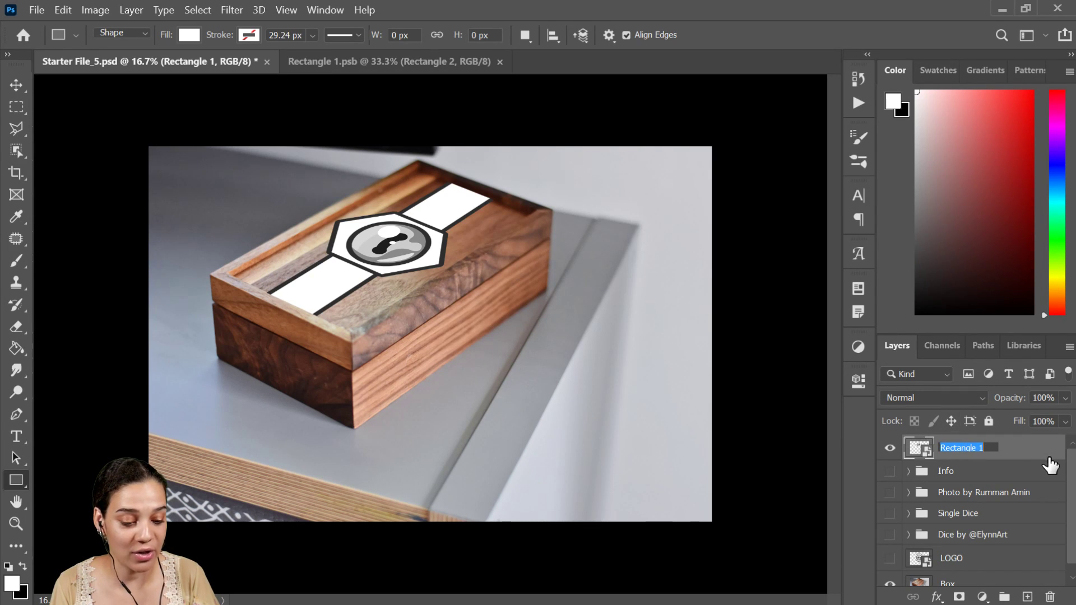
type("your")
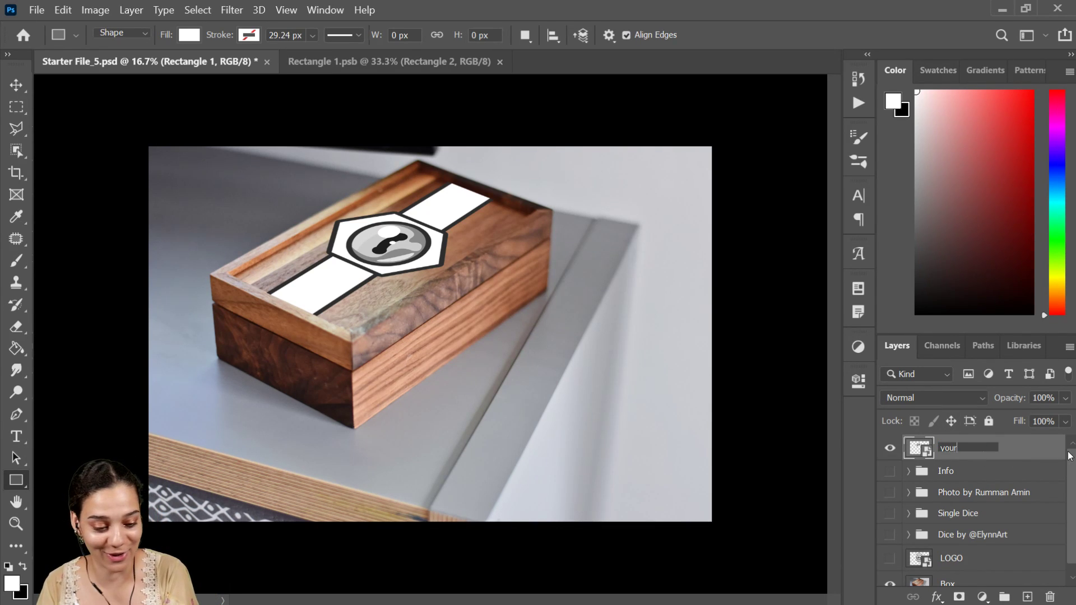
key("BackSpace")
key("BackSpace")
type("YOUR ART HERE")
key("Return")
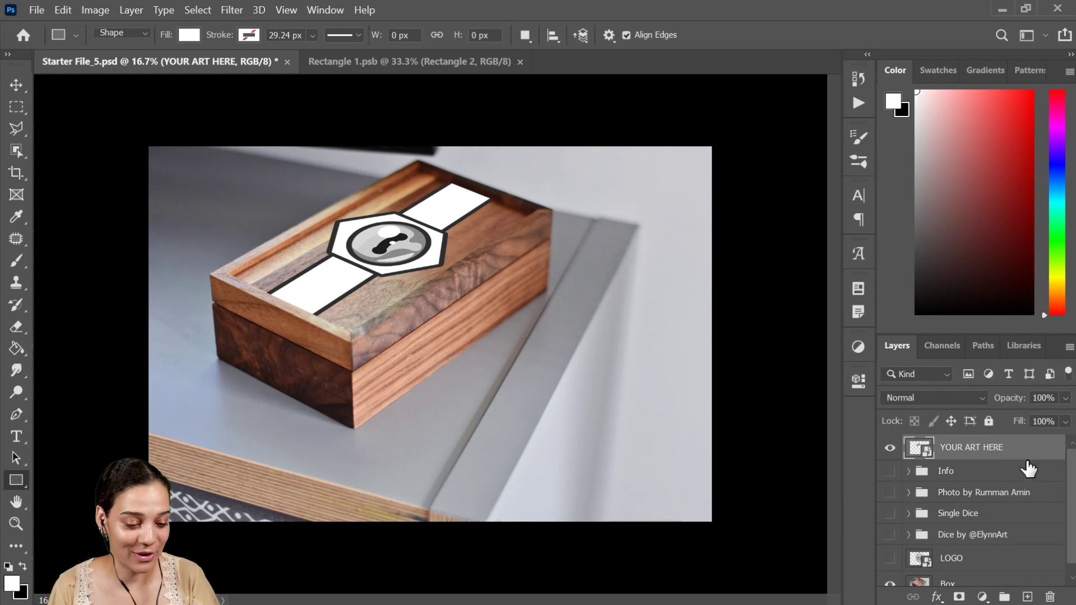
right_click(1038, 459)
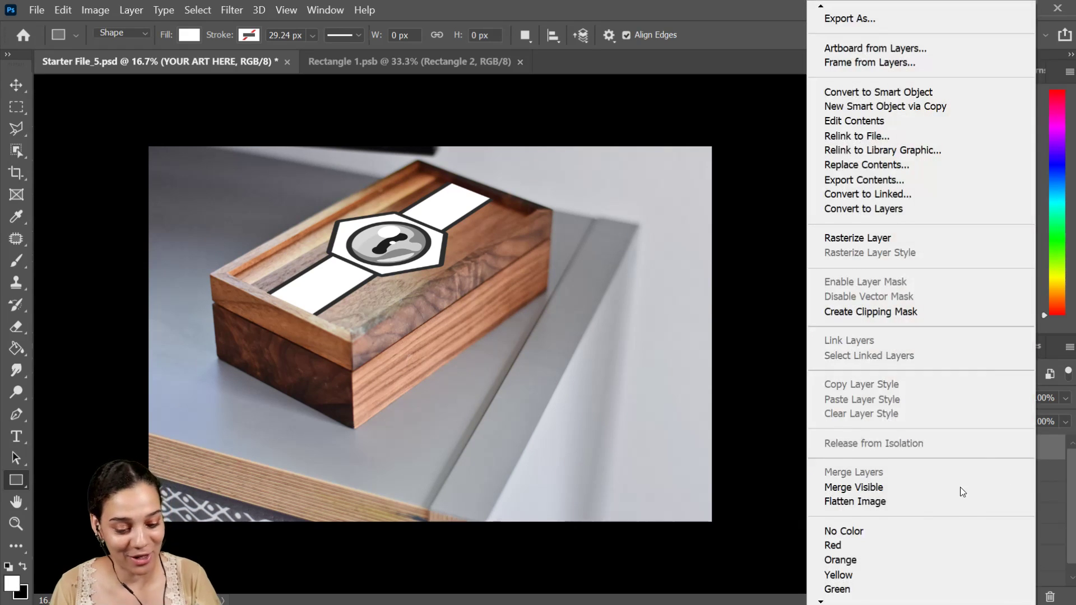
left_click(839, 560)
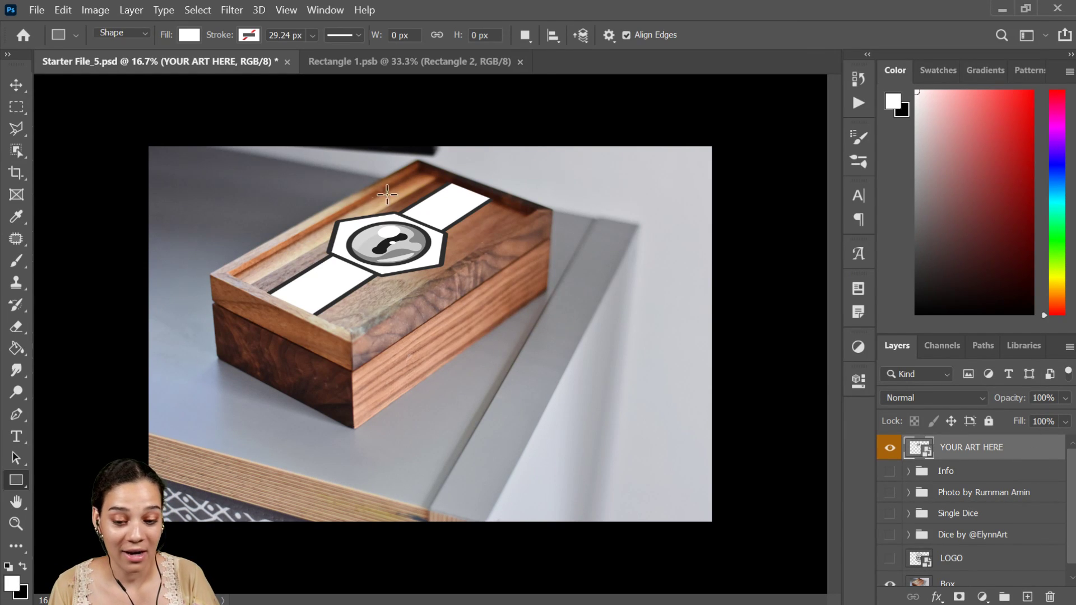
Start an Iris Blur on YOUR ART HERE, rotating and narrowing its ellipse along the box and centring it near the front half of the band.
left_click(232, 10)
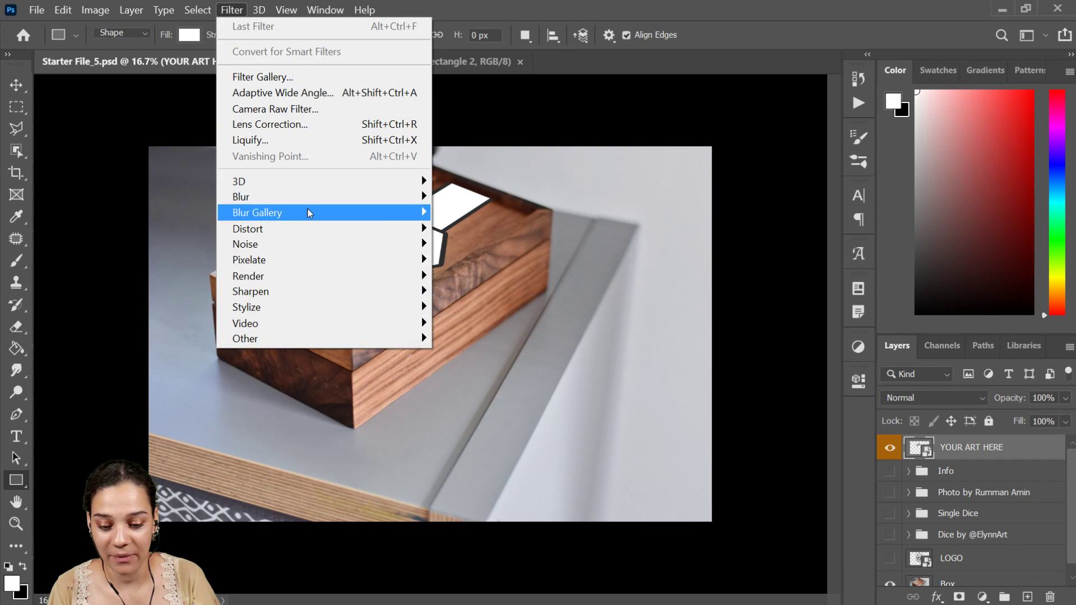
mouse_move(314, 214)
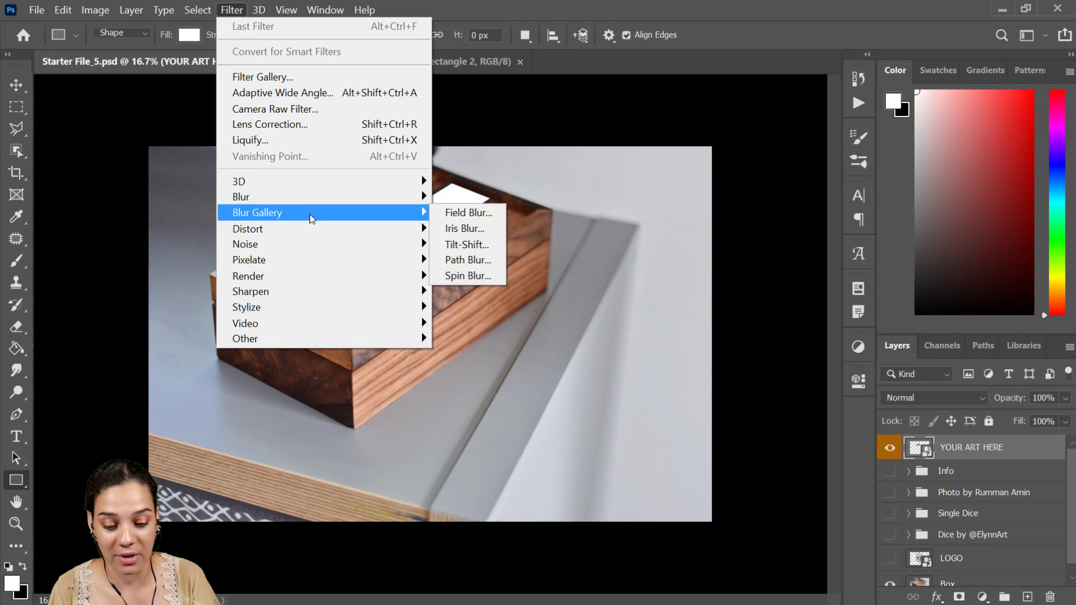
left_click(477, 233)
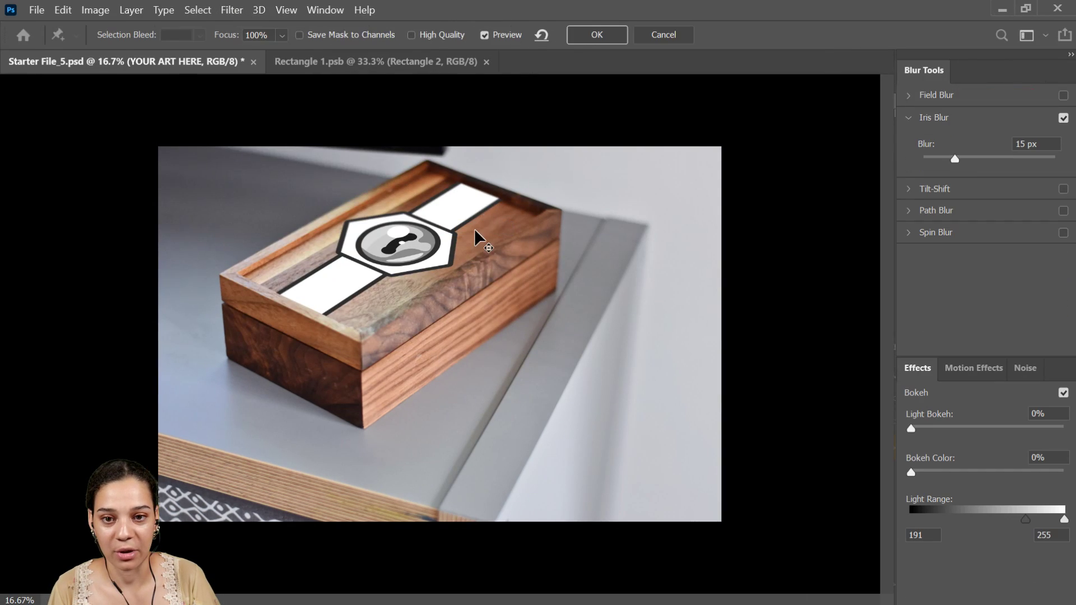
left_click_drag(687, 370, 672, 233)
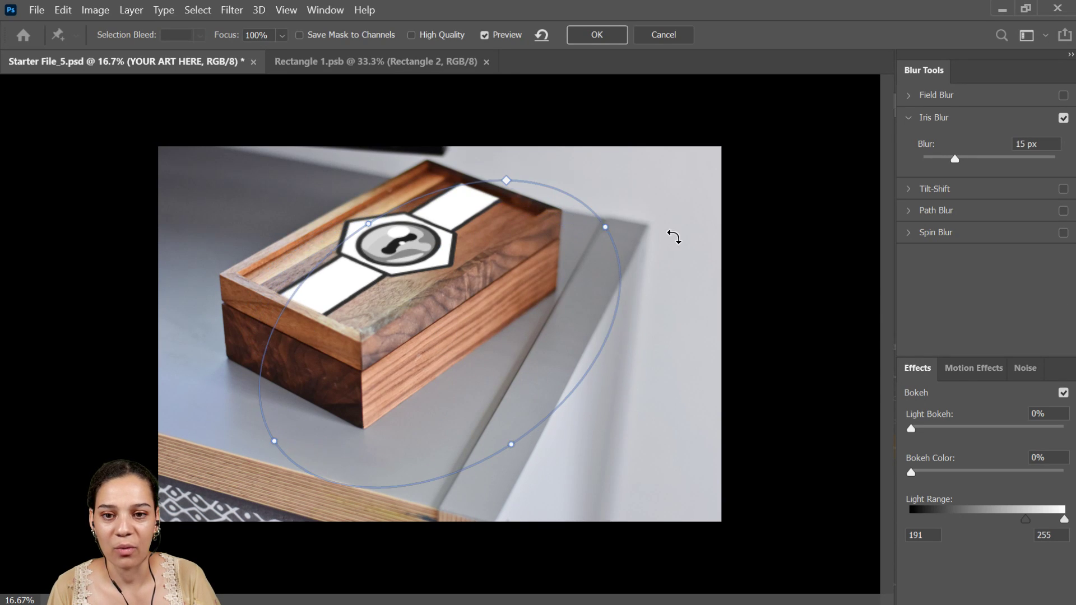
left_click_drag(510, 450, 480, 404)
left_click_drag(497, 338, 418, 288)
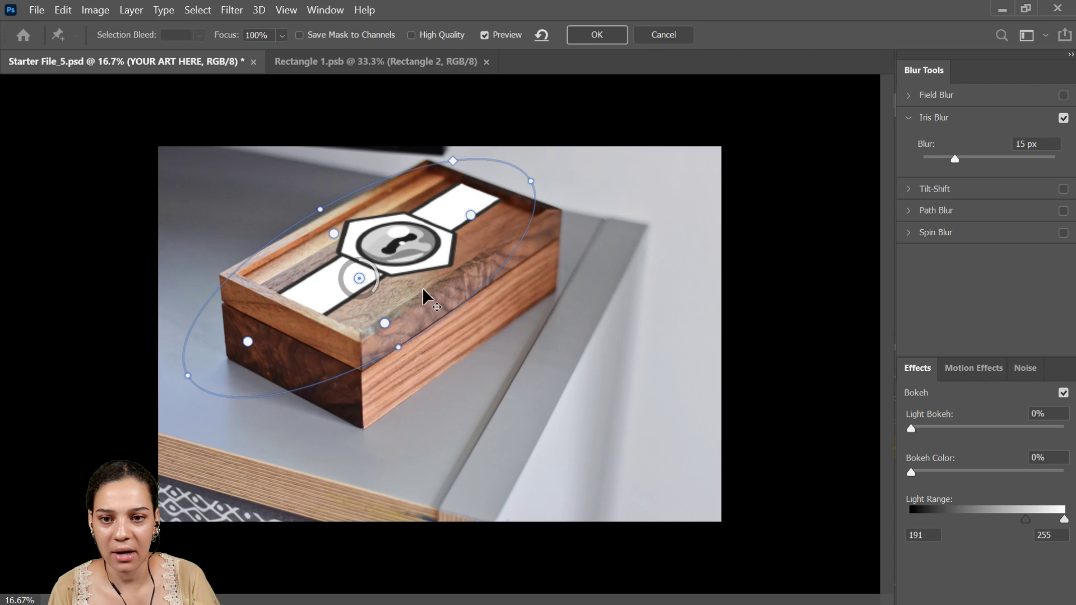
Pull the Iris Blur's sharp zone inward, shift its centre onto the band, and shrink the ellipse to the band's far end.
left_click_drag(451, 226, 433, 236)
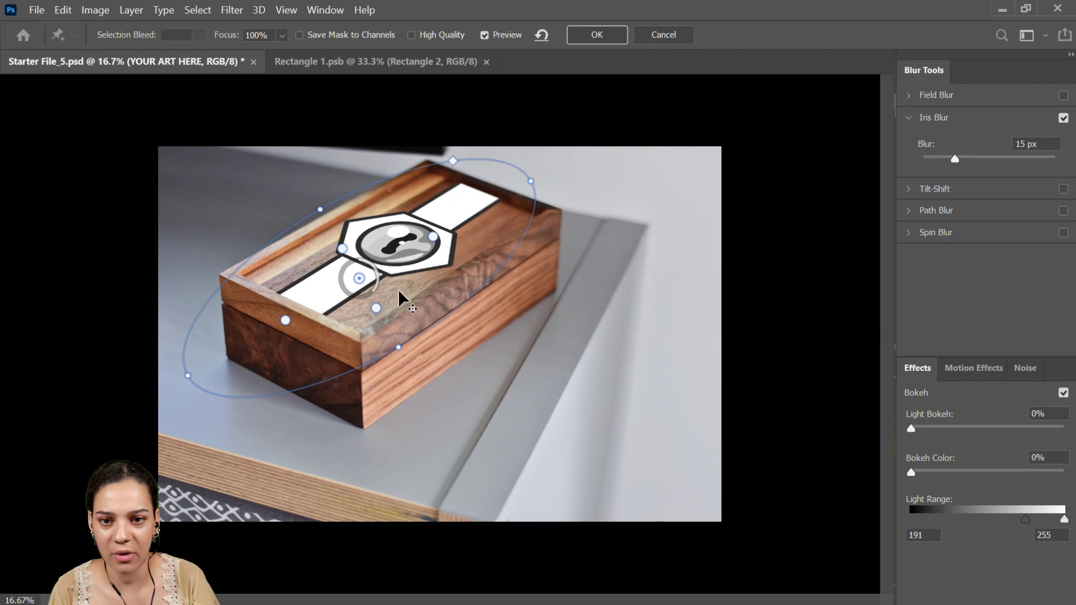
left_click_drag(423, 278, 413, 269)
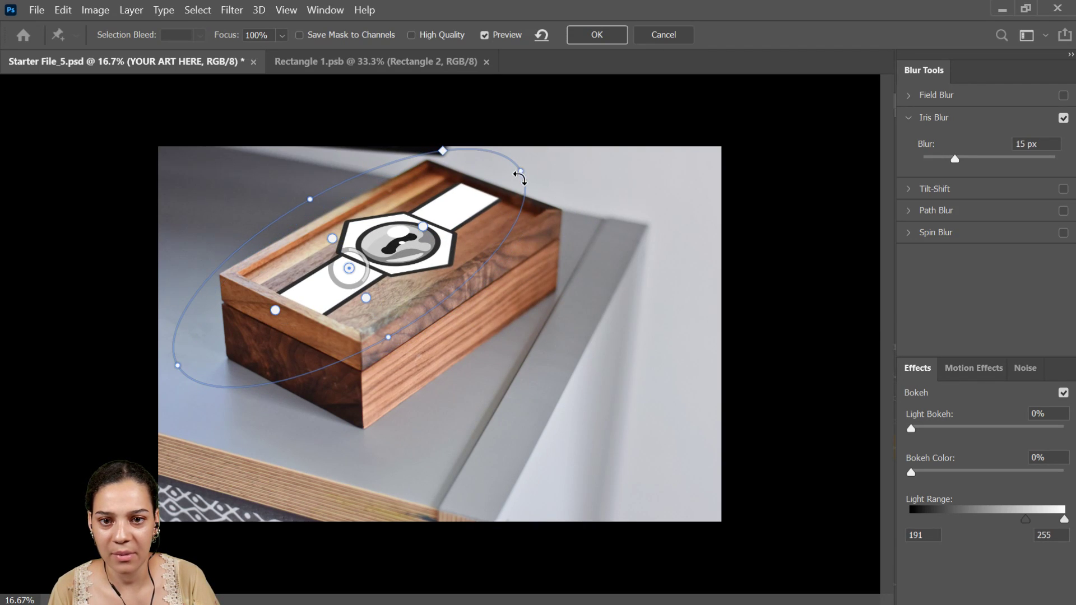
left_click_drag(518, 173, 497, 193)
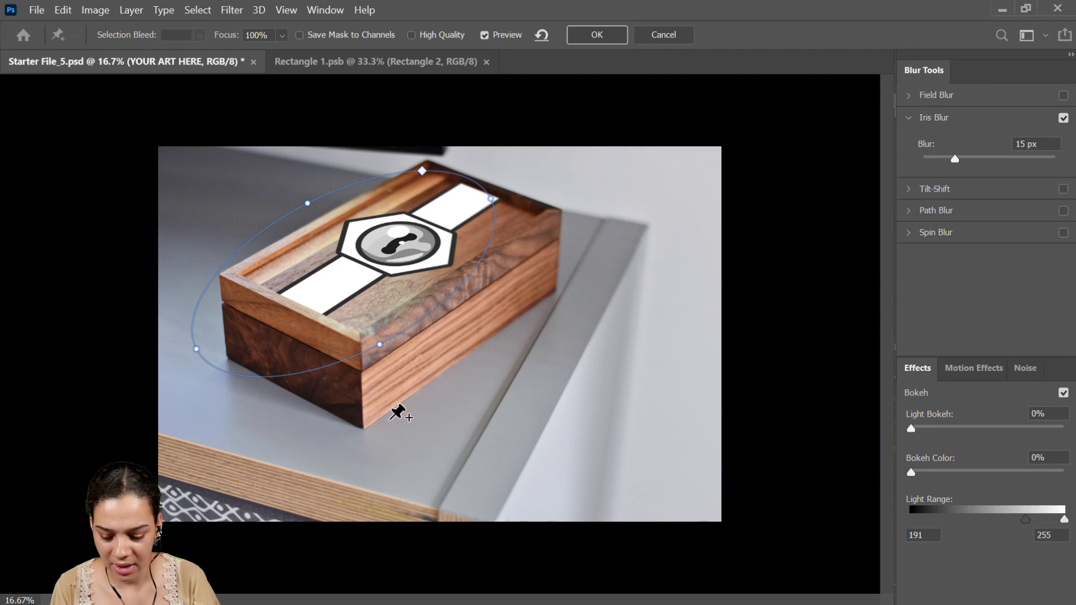
Tighten the Iris Blur's sharp zone further and move the ellipse toward the lid's front corner.
key("ctrl+plus")
key("ctrl+plus")
left_click_drag(437, 207, 481, 379)
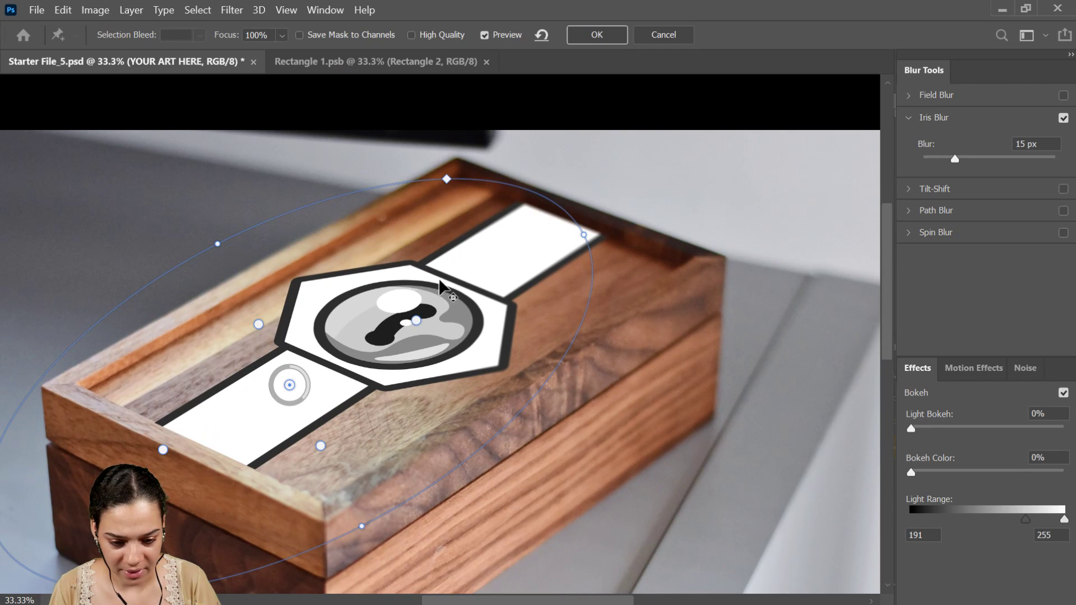
left_click_drag(492, 301, 490, 299)
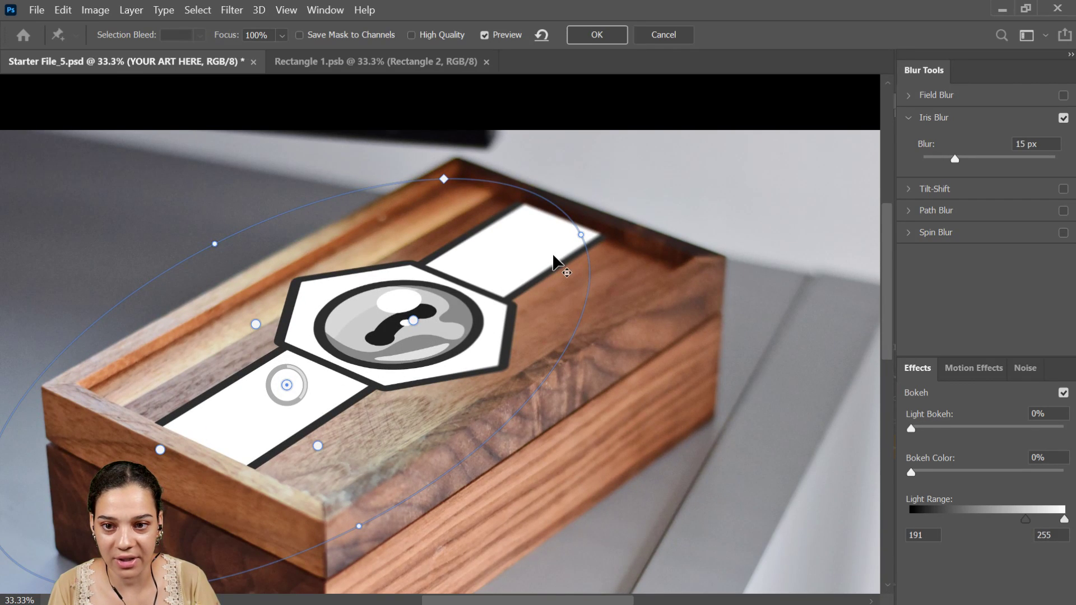
left_click_drag(258, 323, 276, 326)
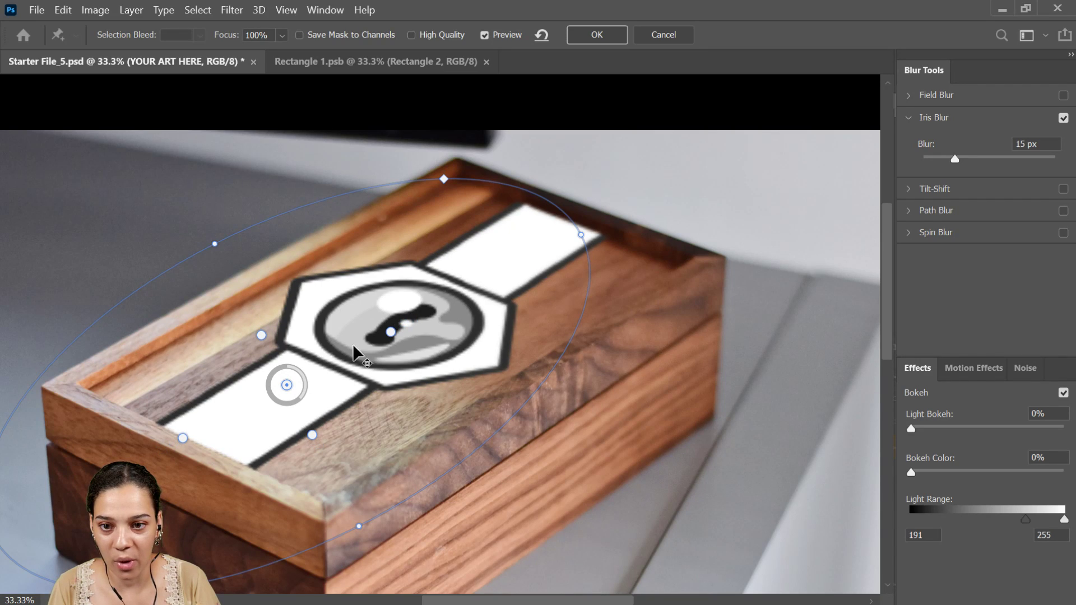
left_click_drag(412, 340, 422, 369)
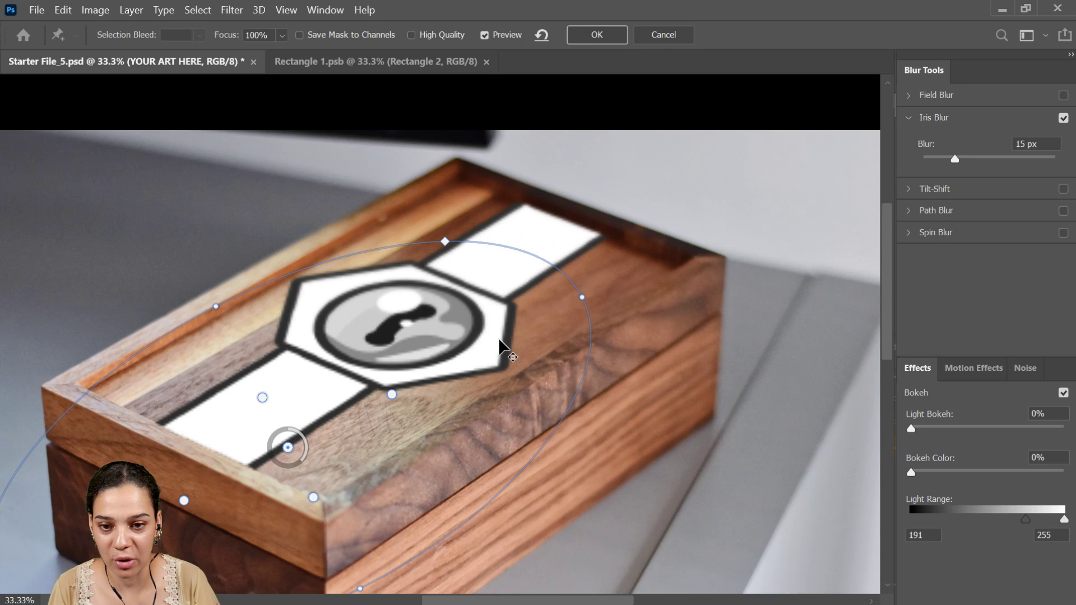
Fine-tune the iris centre on the near edge of the band's front end and apply the Iris Blur at 15 px.
left_click_drag(503, 339, 486, 337)
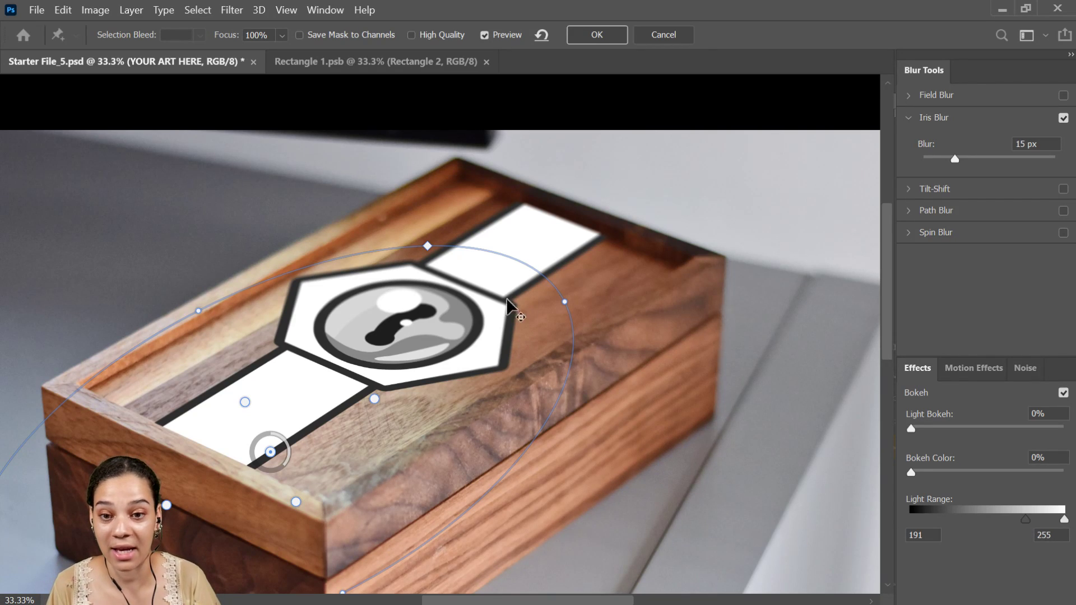
left_click_drag(438, 363, 434, 369)
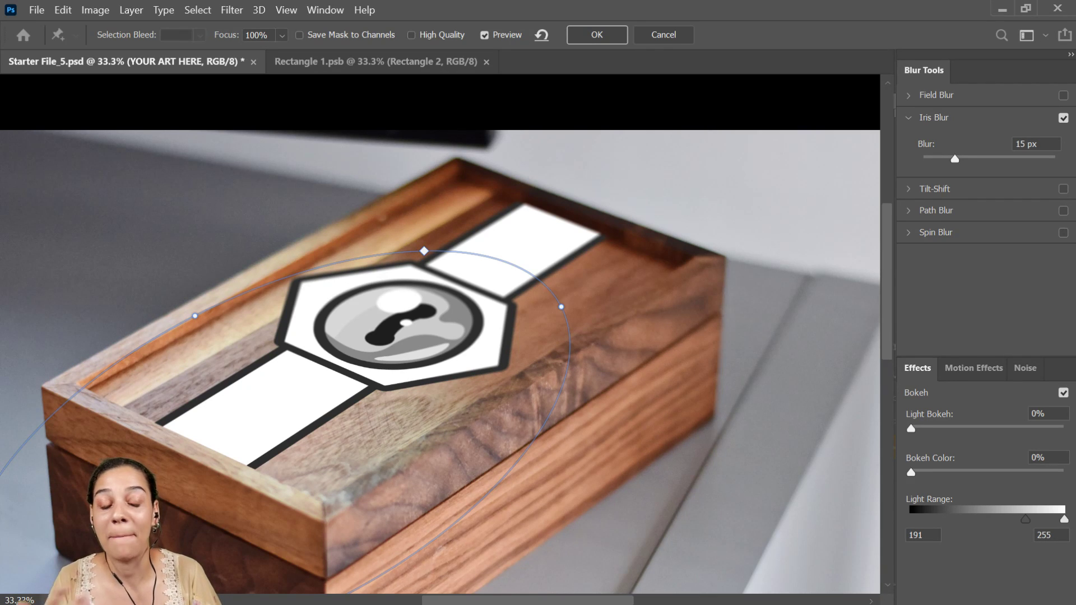
left_click(267, 457)
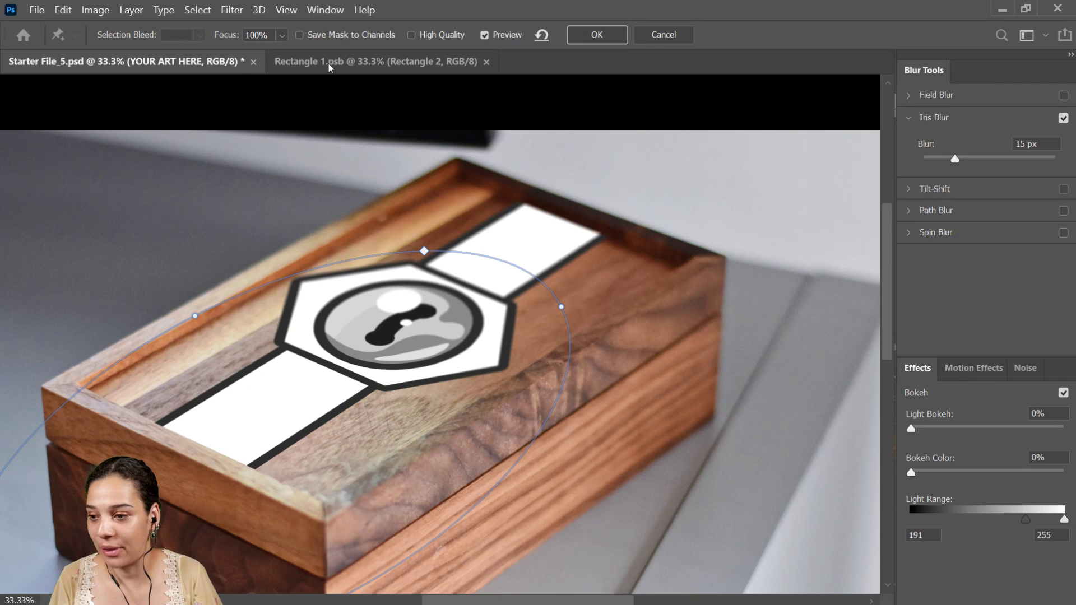
left_click_drag(395, 403, 432, 381)
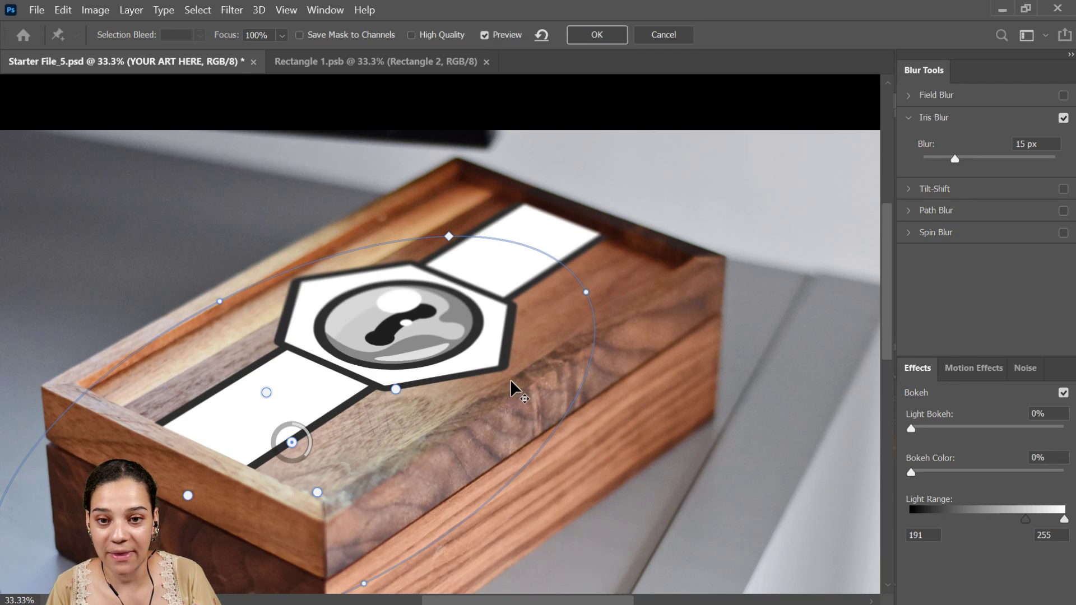
left_click(597, 34)
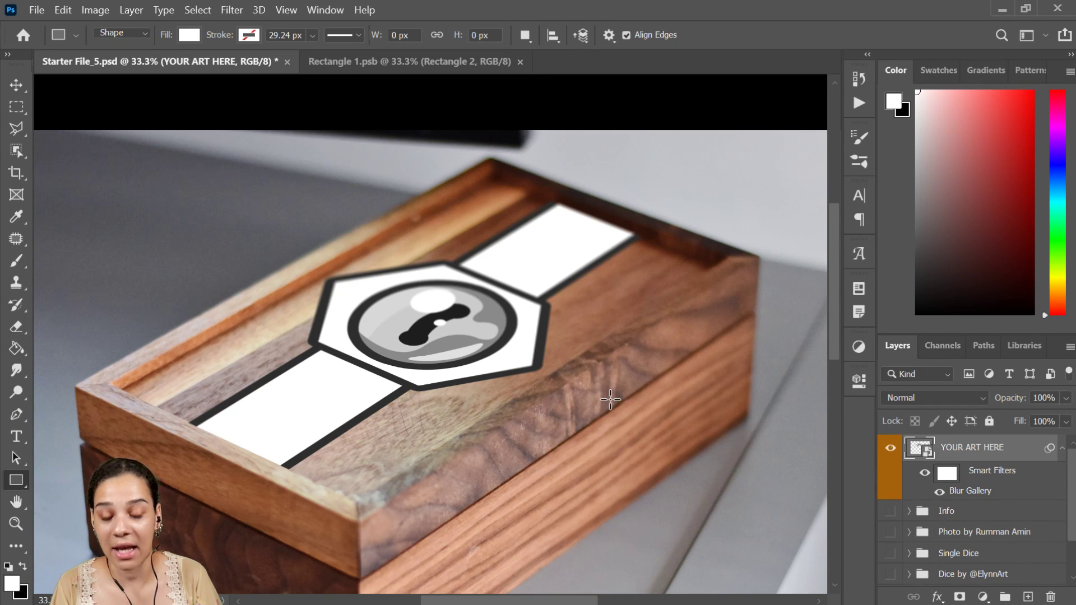
key("ctrl+minus")
key("ctrl+minus")
key("ctrl+minus")
key("ctrl+plus")
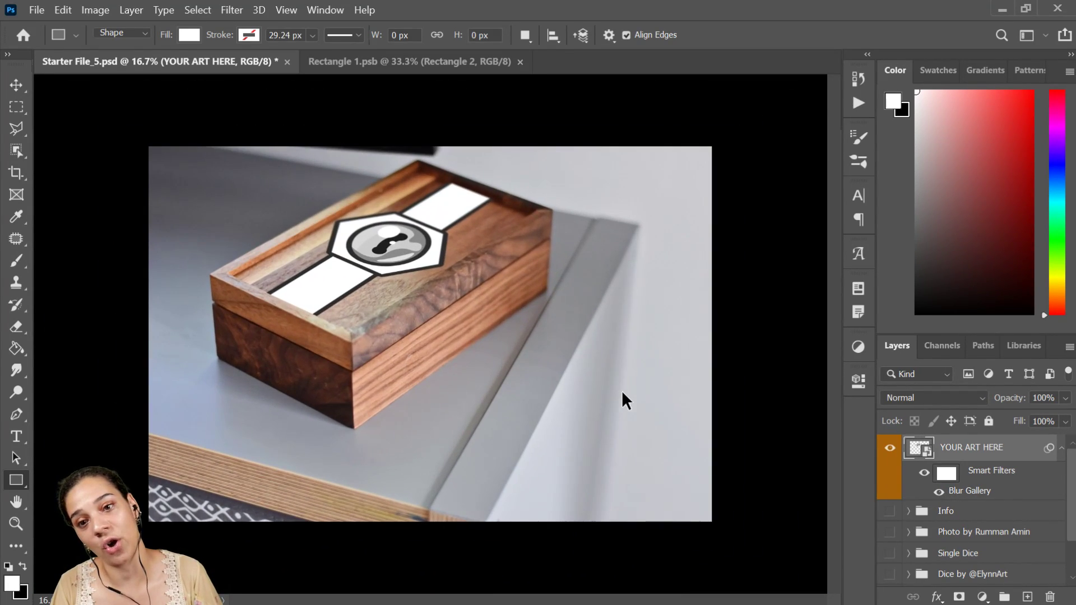
In Rectangle 1.psb, hide Rectangle 2's Stroke effect and fill the band with dark grey 2e2e2e sampled from the logo's outline.
left_click(354, 65)
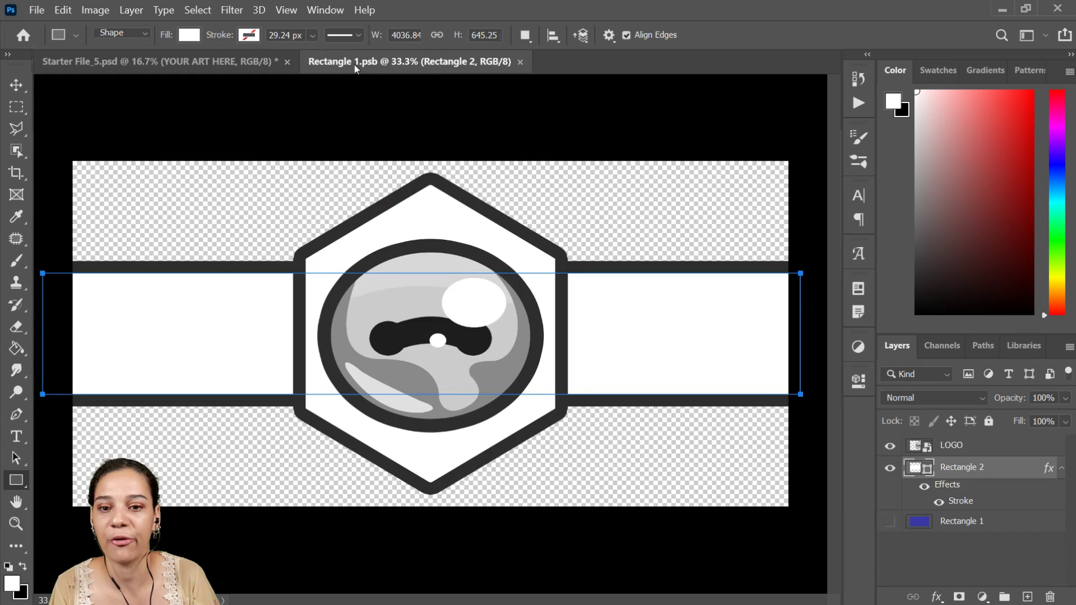
left_click(939, 503)
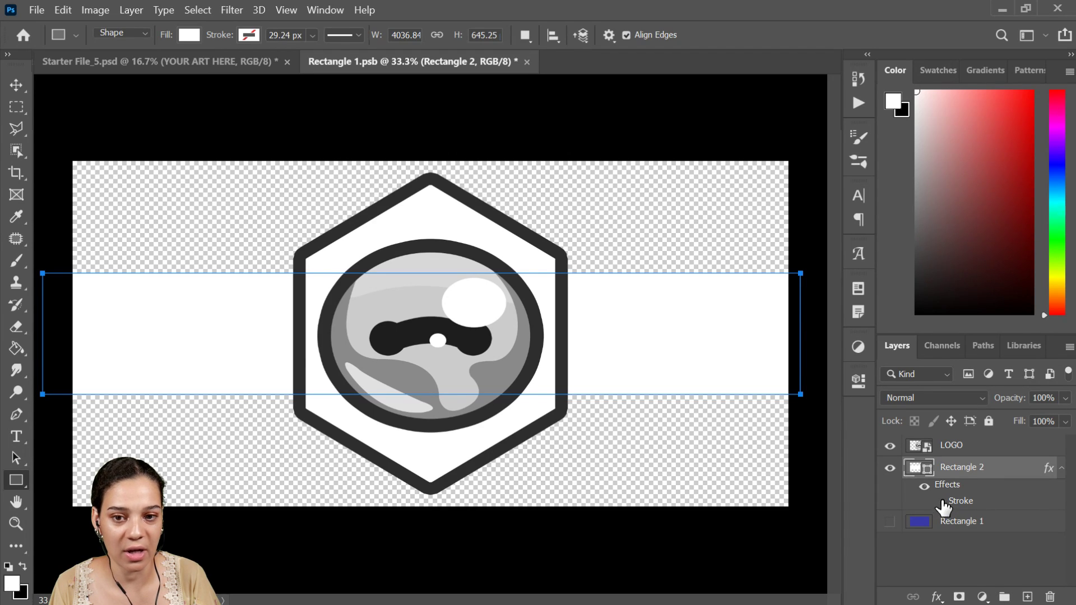
left_click(857, 386)
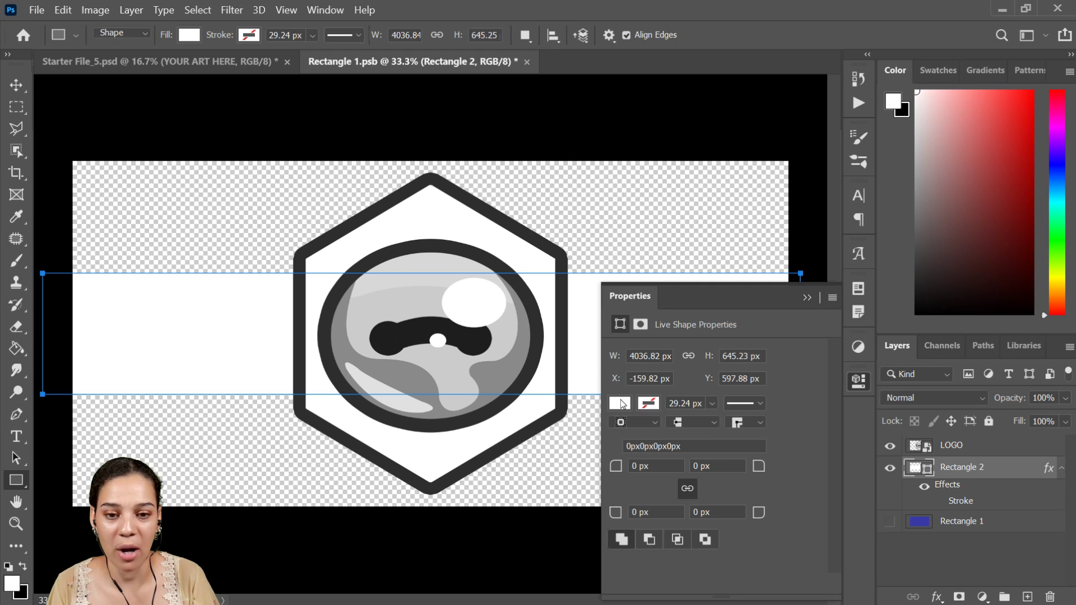
left_click(620, 404)
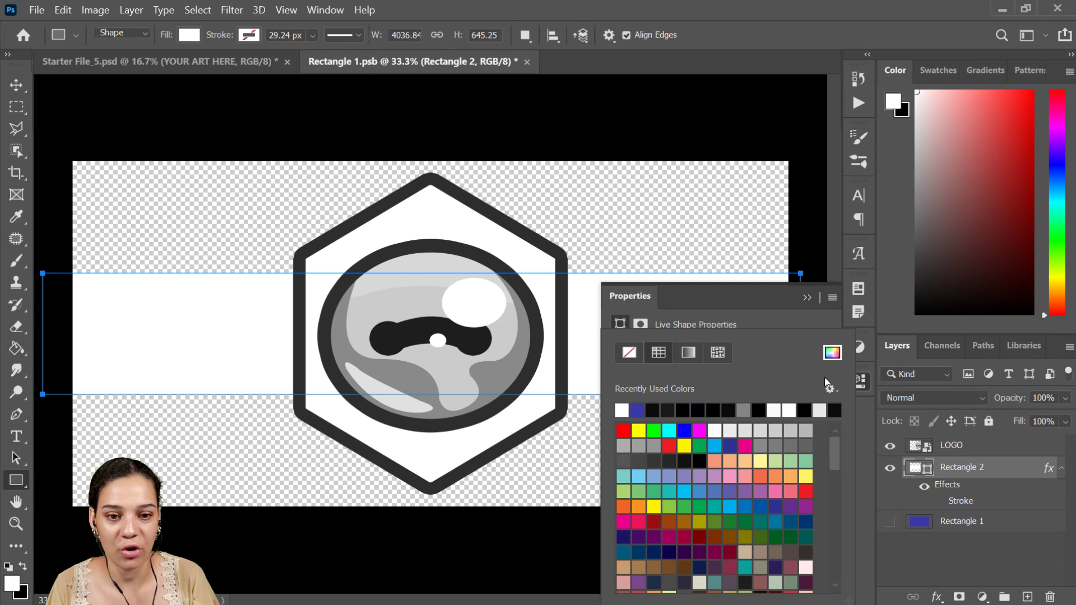
left_click(832, 354)
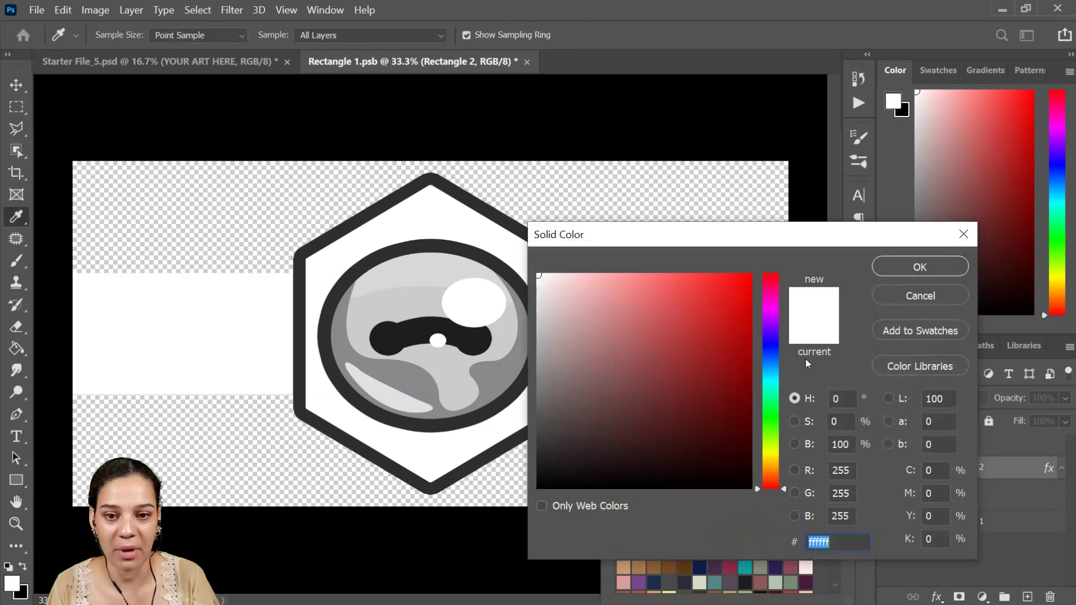
left_click(360, 266)
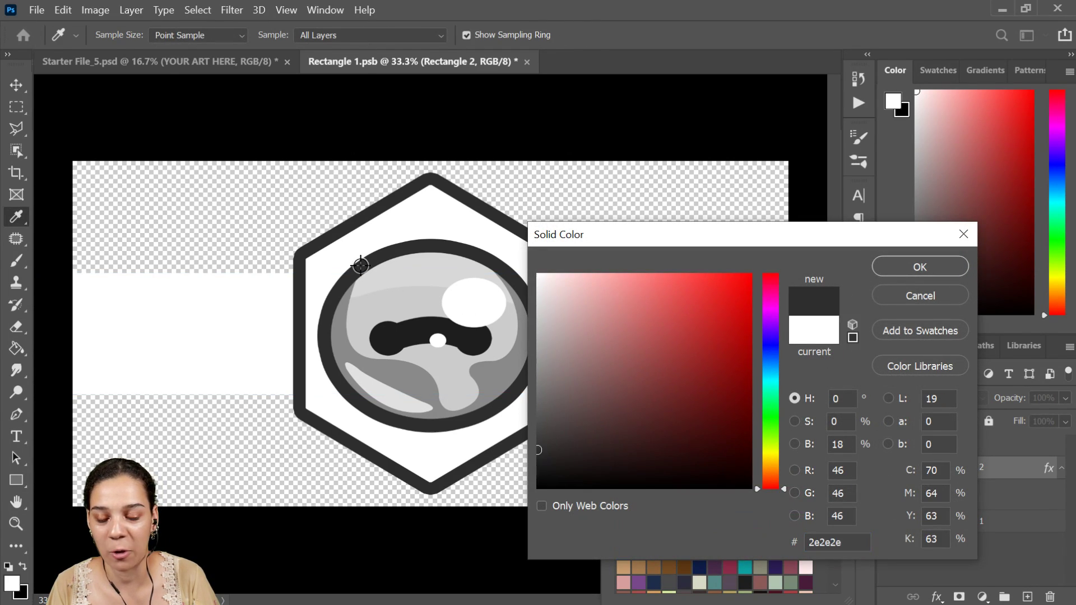
left_click(918, 268)
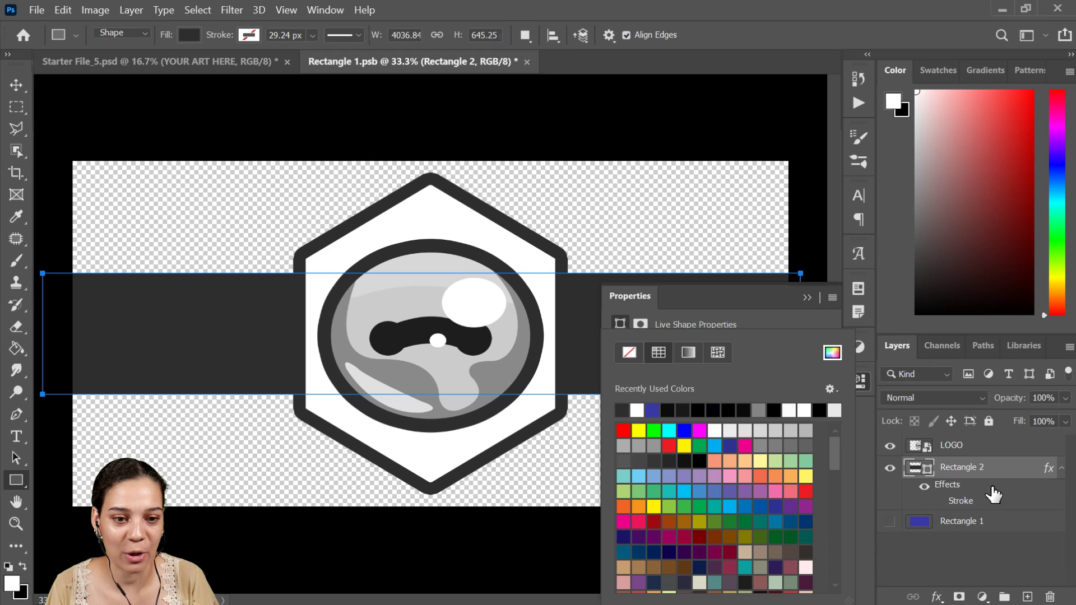
Close the band's shape properties and save Rectangle 1.psb.
left_click(1005, 474)
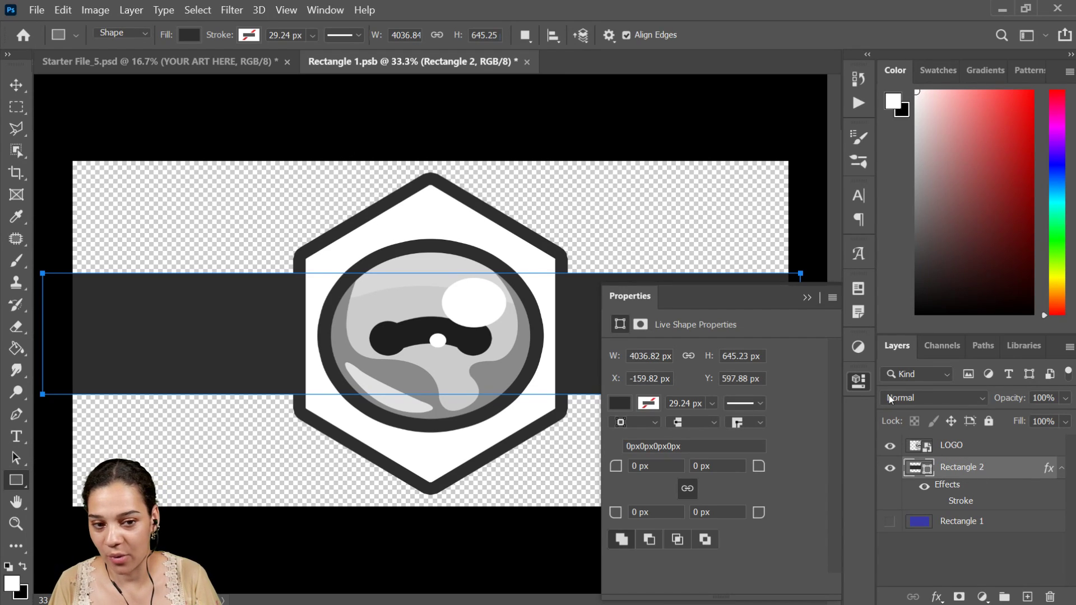
left_click(859, 383)
key("ctrl+s")
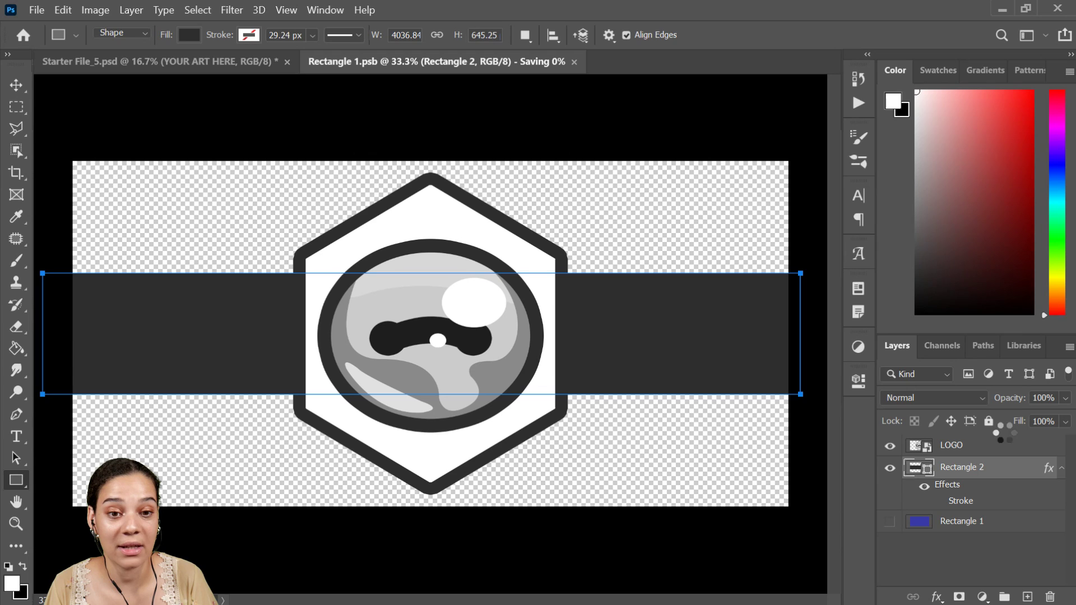
Place the metal texture graphic from the June DCC library into Rectangle 1.psb.
left_click(1022, 353)
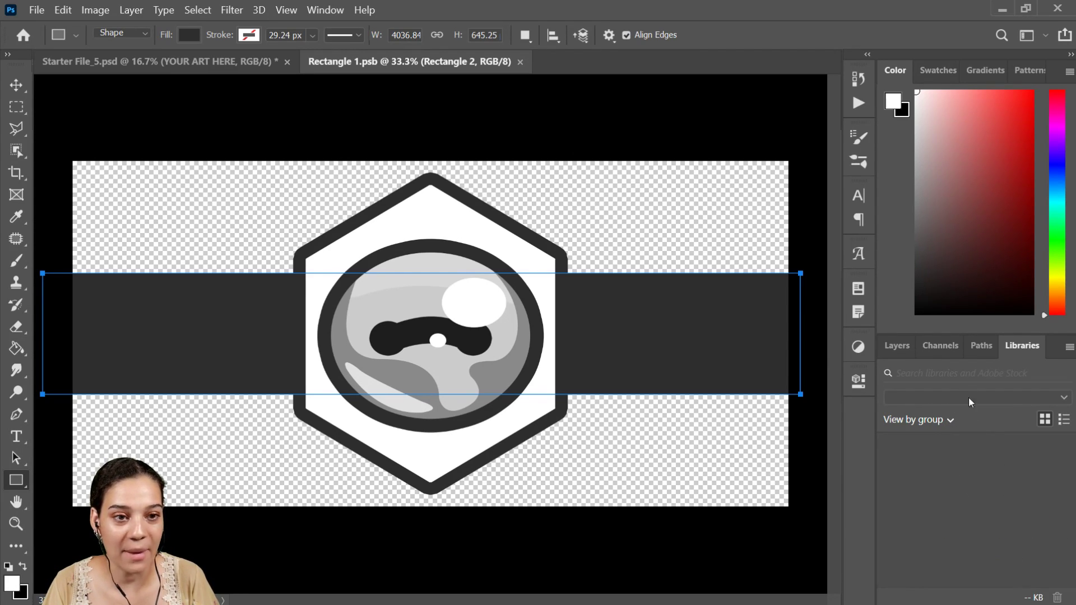
scroll(1004, 498, "down", 8)
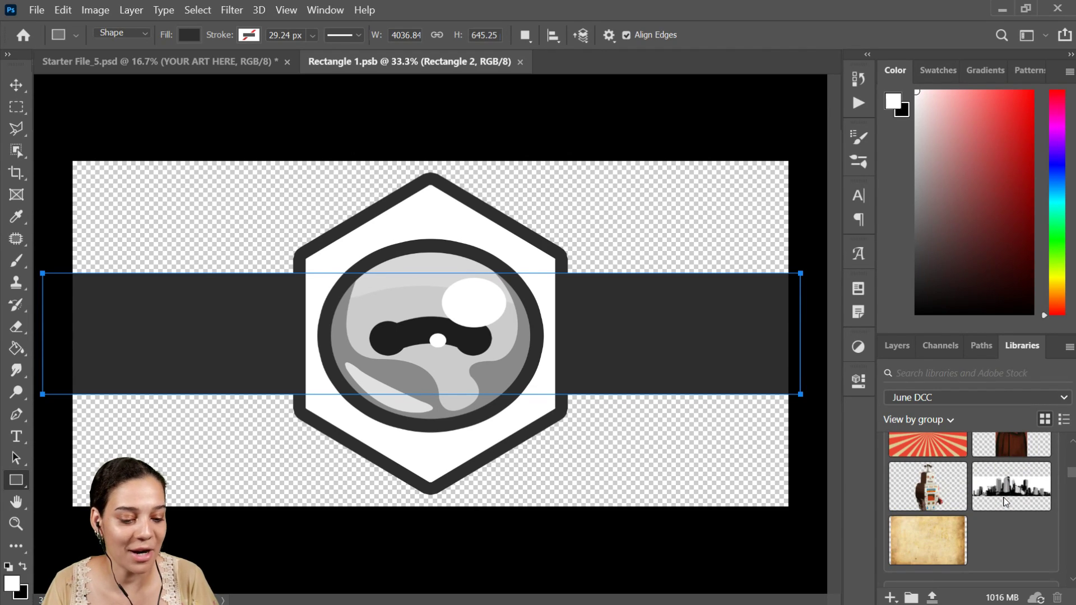
scroll(1003, 499, "down", 10)
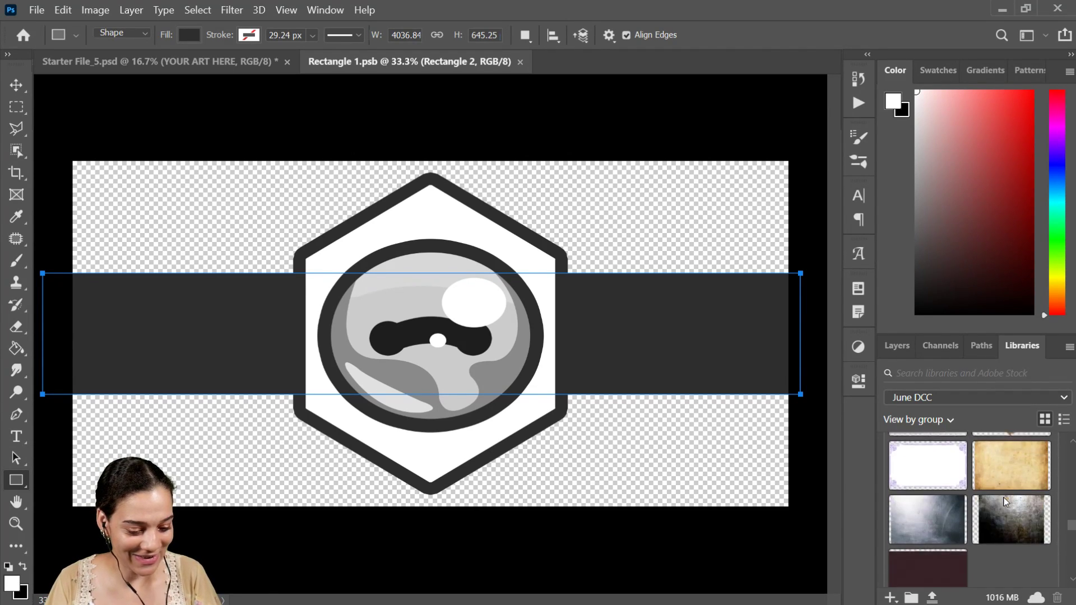
scroll(1003, 500, "down", 4)
left_click_drag(936, 520, 494, 301)
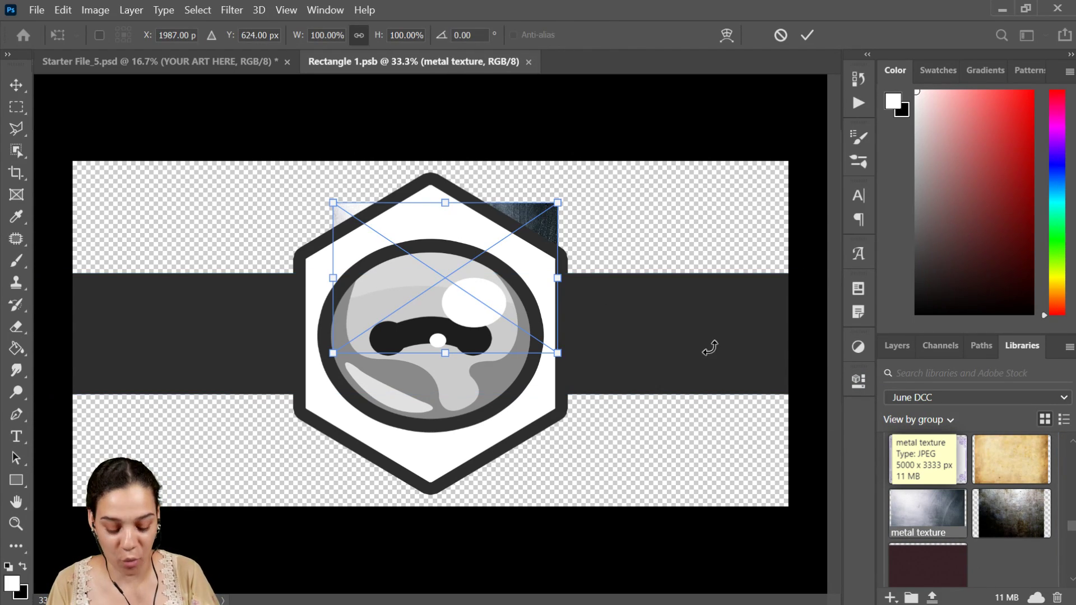
left_click(896, 347)
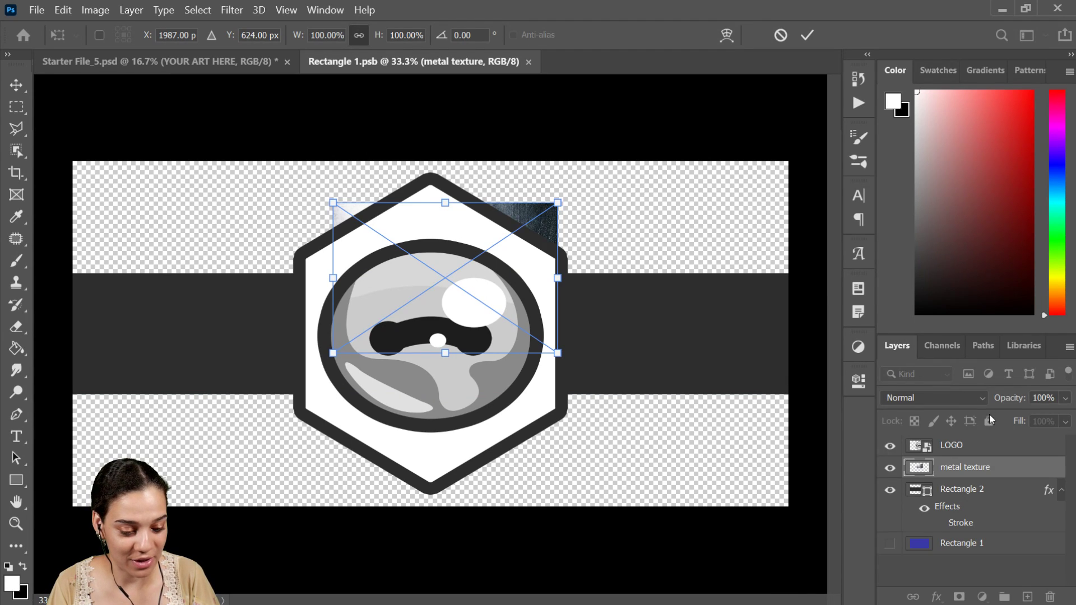
key("Return")
Move the metal texture layer above LOGO and scale it to about 324% so it covers the whole canvas.
left_click_drag(987, 473, 978, 438)
key("ctrl+t")
left_click_drag(555, 207, 837, 167)
left_click_drag(660, 235, 636, 302)
left_click_drag(752, 343, 825, 346)
left_click_drag(678, 351, 641, 350)
key("Return")
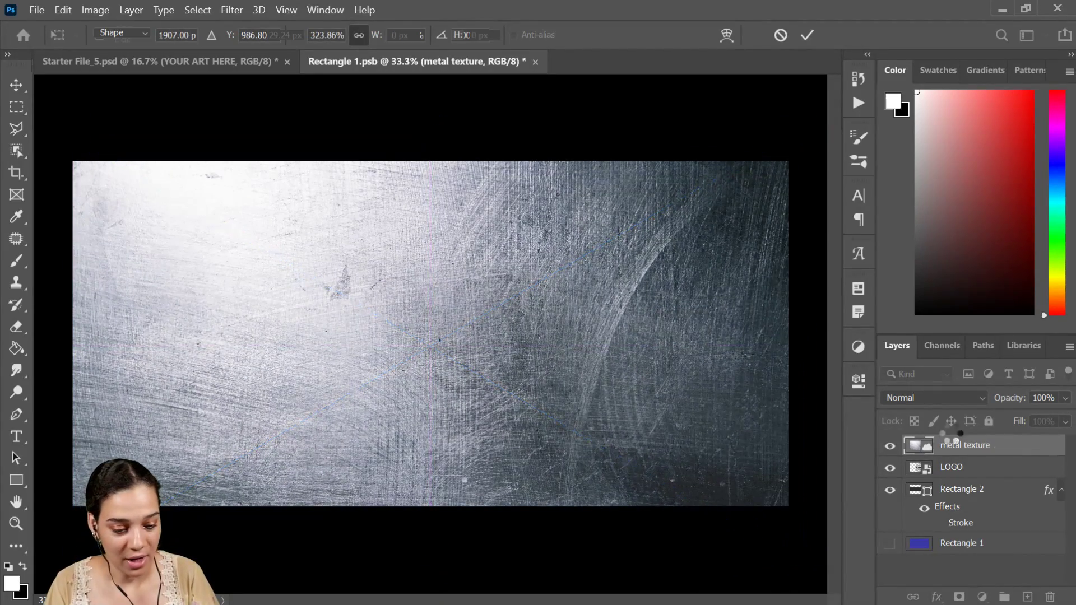
Group the LOGO and Rectangle 2 layers and clip the metal texture to that group in Overlay blend mode.
left_click(969, 472)
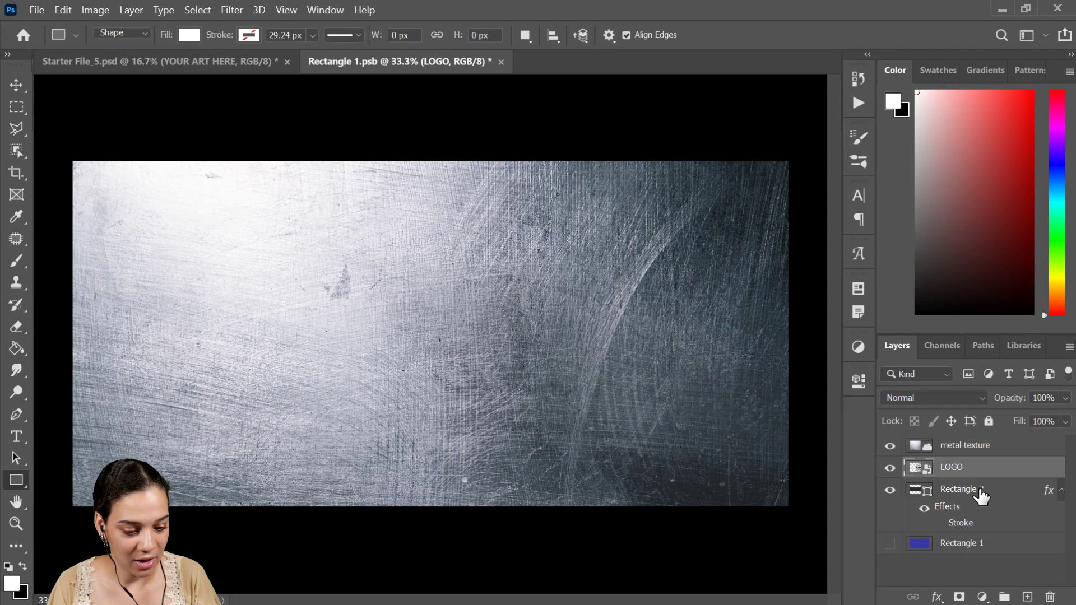
left_click(981, 491, "shift")
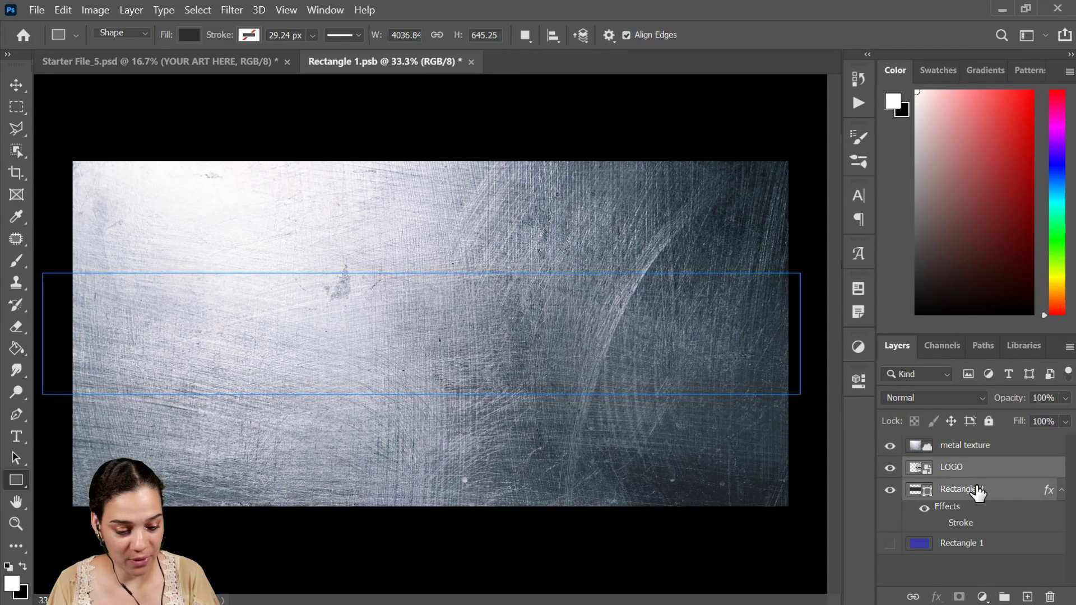
key("ctrl+g")
right_click(961, 444)
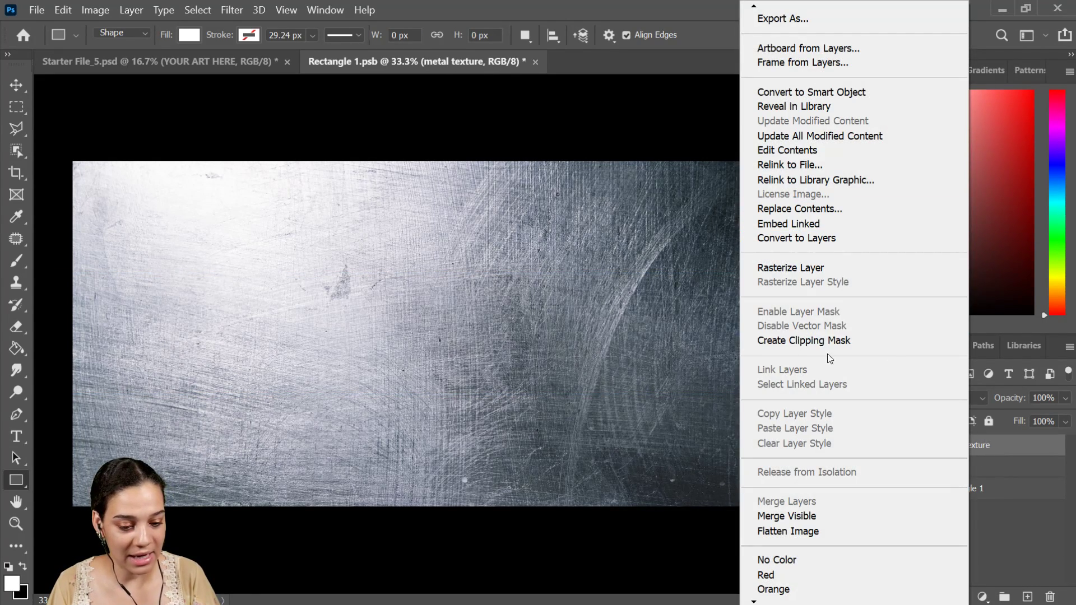
left_click(762, 343)
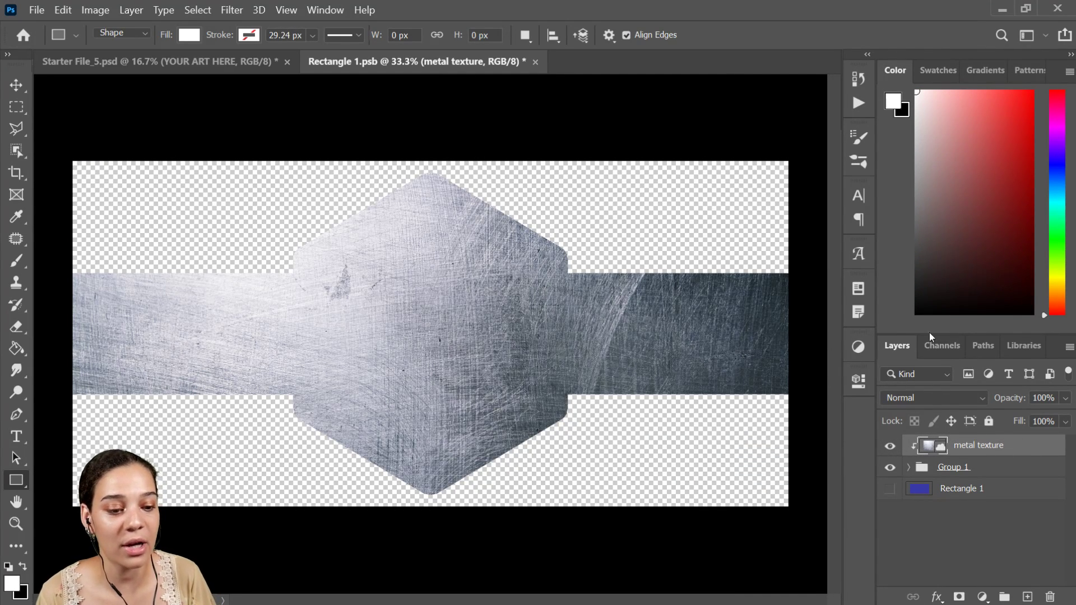
left_click(930, 398)
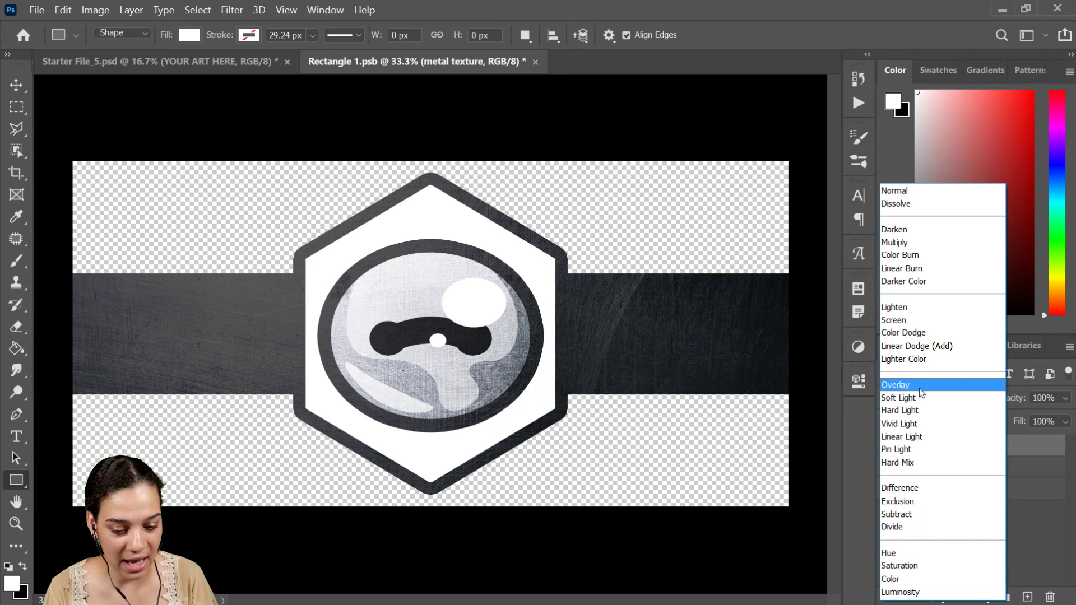
left_click(921, 392)
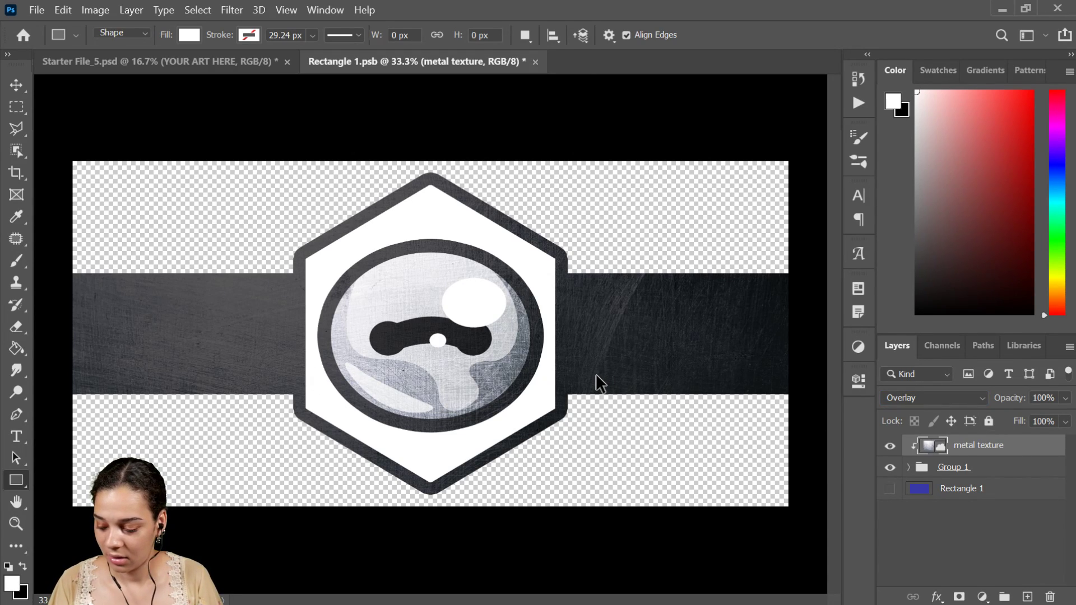
Save Rectangle 1.psb and return to Starter File_5.psd, collapsing the YOUR ART HERE layer's smart filters.
key("ctrl+s")
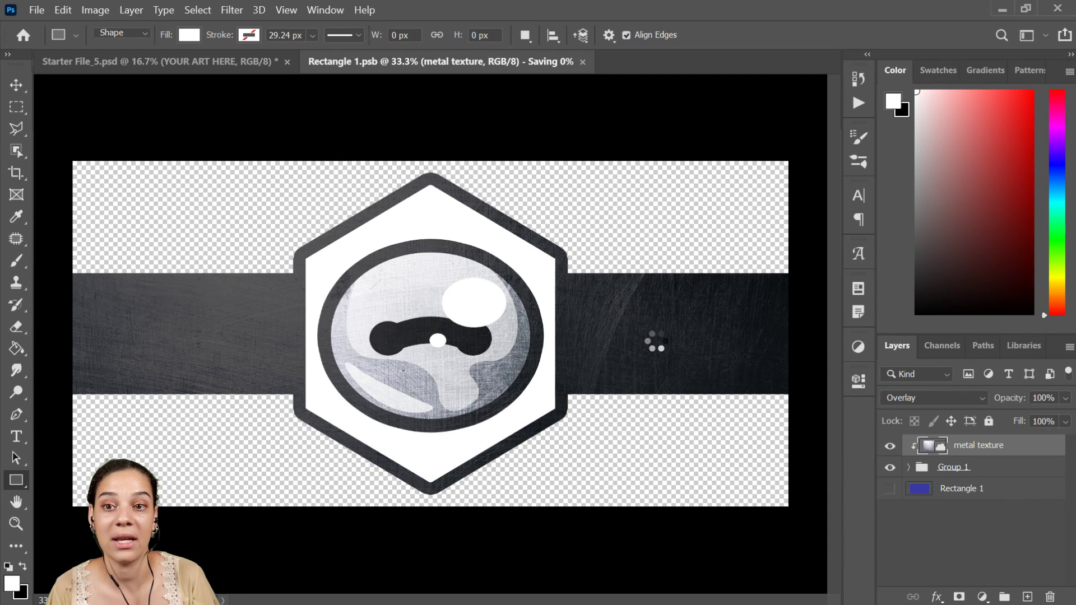
left_click(165, 63)
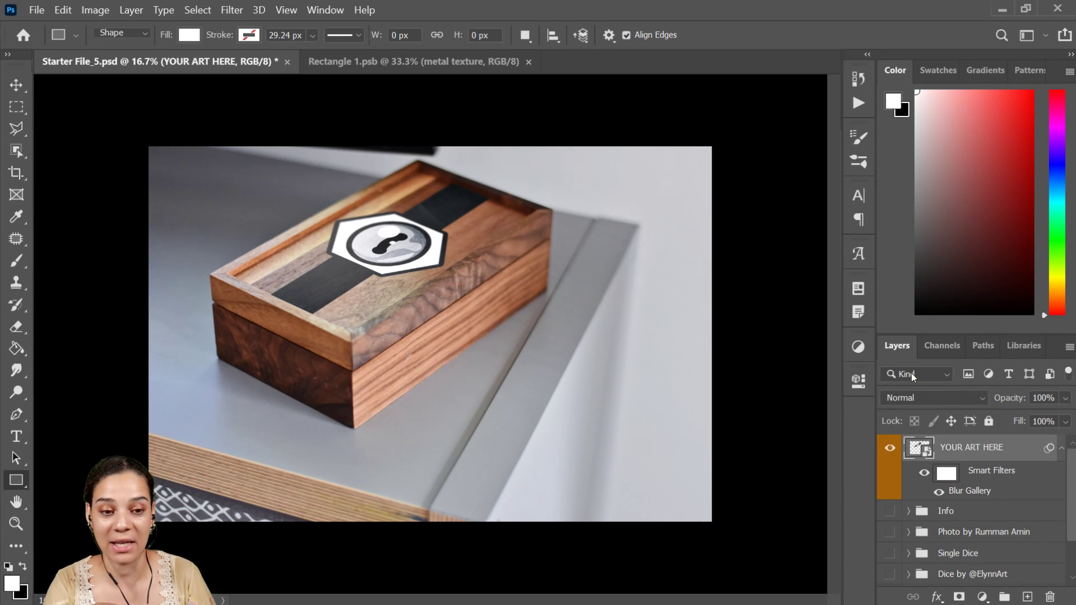
left_click(1062, 447)
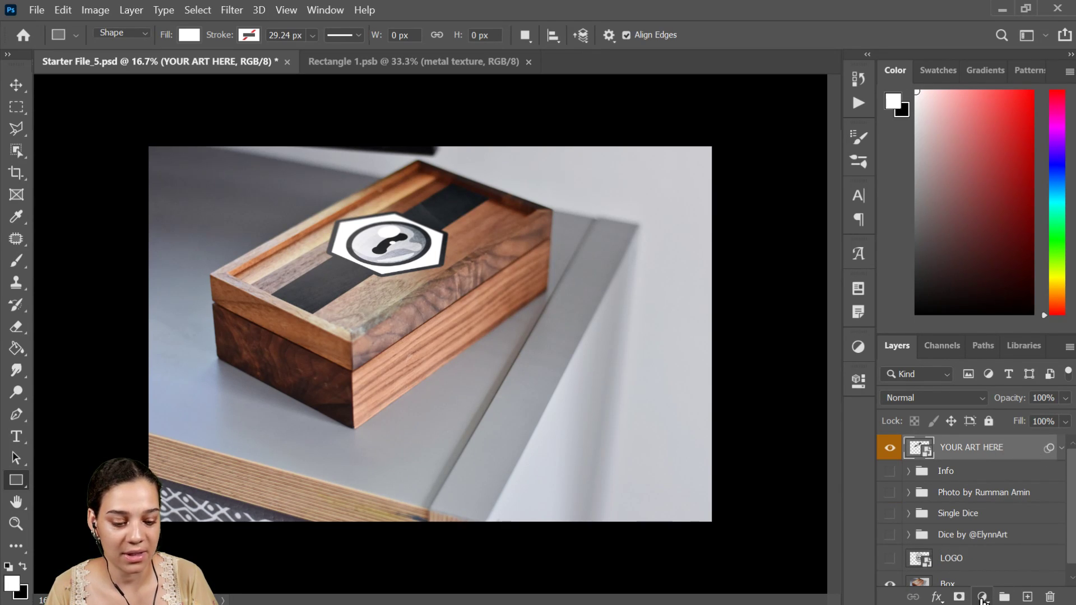
Try a linear white-to-transparent gradient fill layer over the mockup at an angle of 176.32°.
left_click(983, 598)
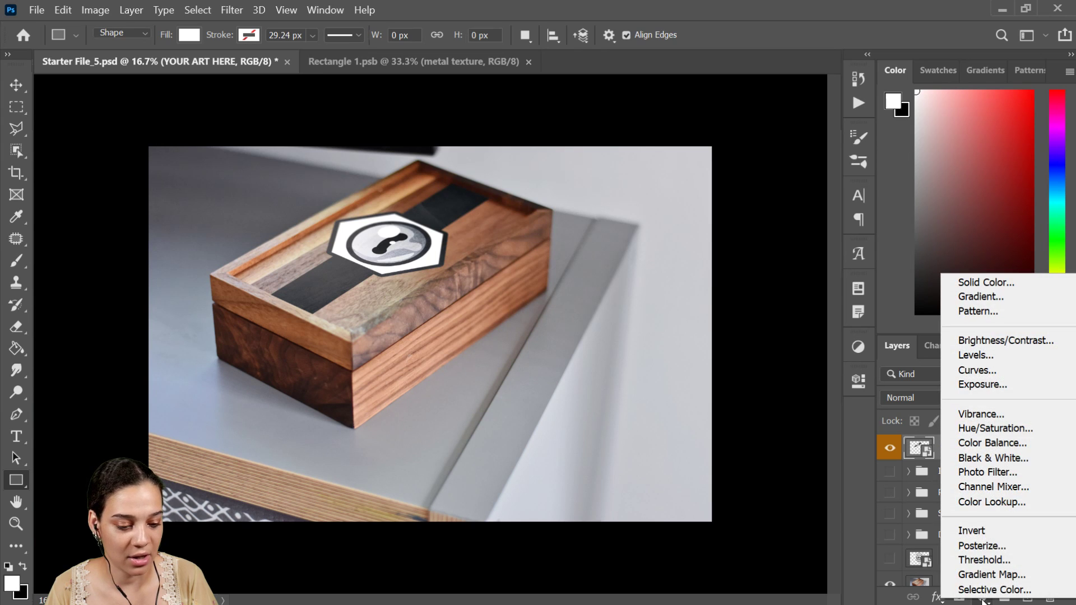
left_click(999, 297)
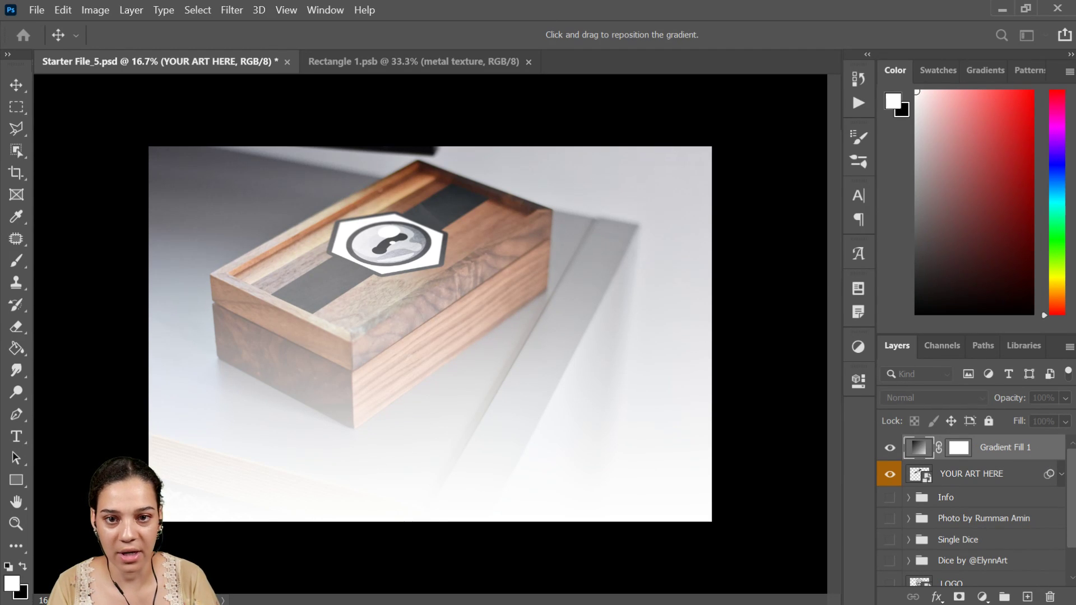
left_click_drag(637, 429, 679, 261)
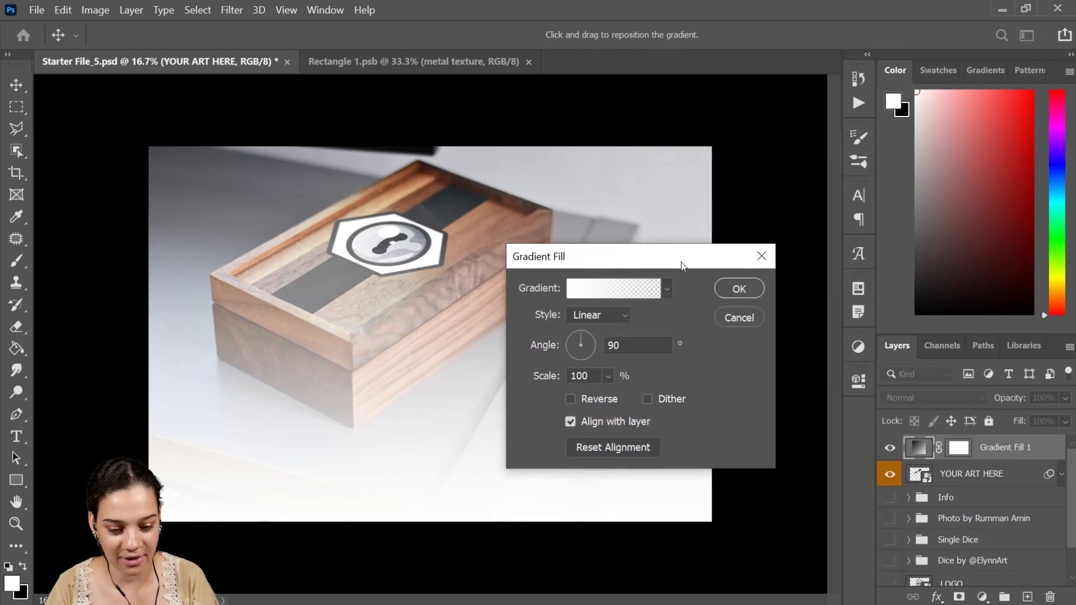
left_click(667, 291)
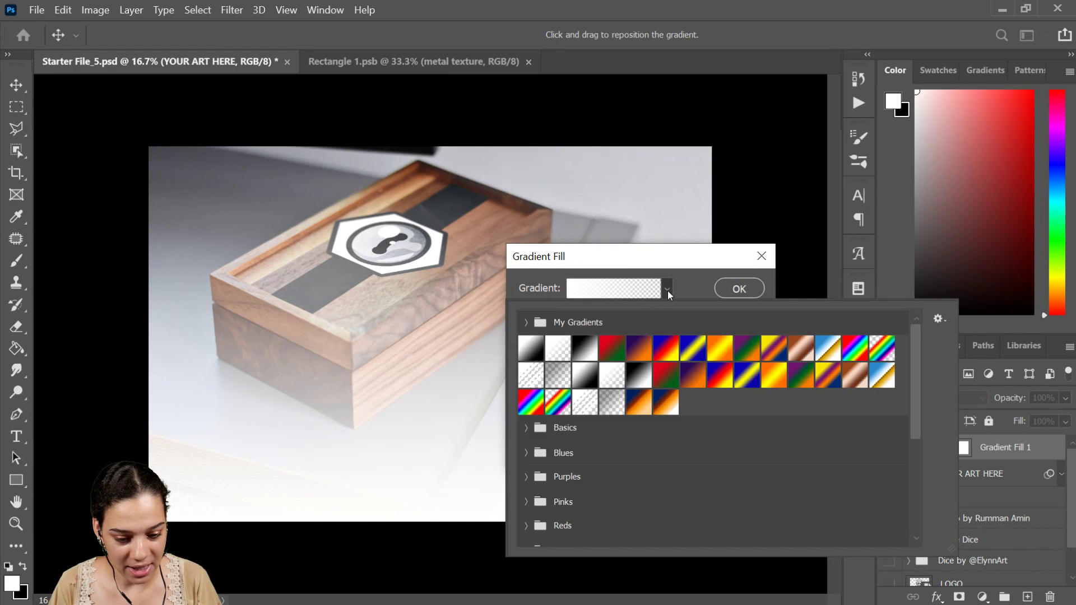
scroll(567, 493, "down", 8)
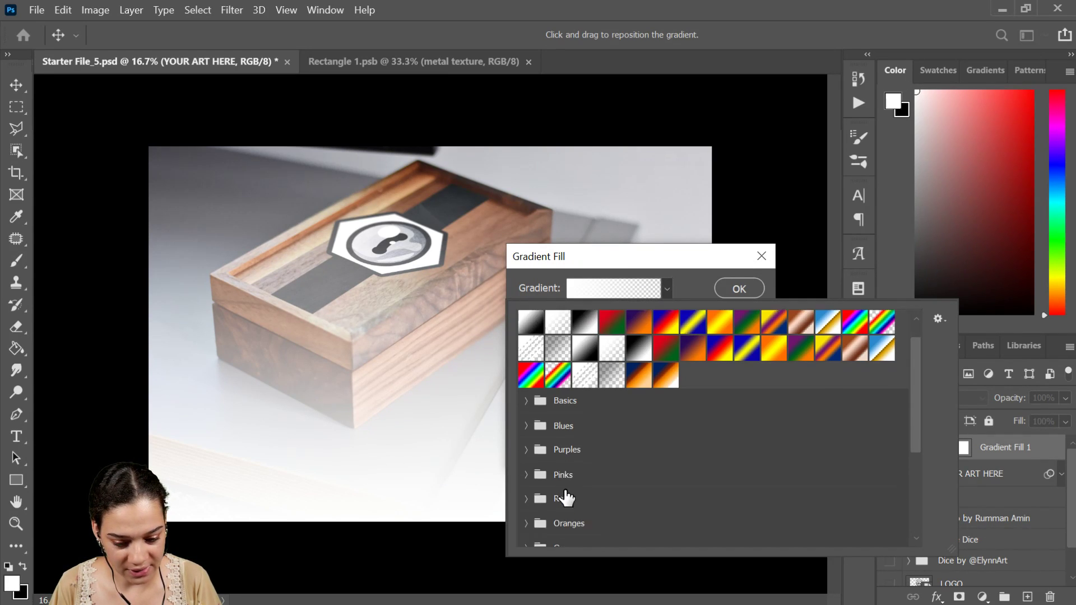
scroll(608, 499, "up", 7)
left_click(702, 285)
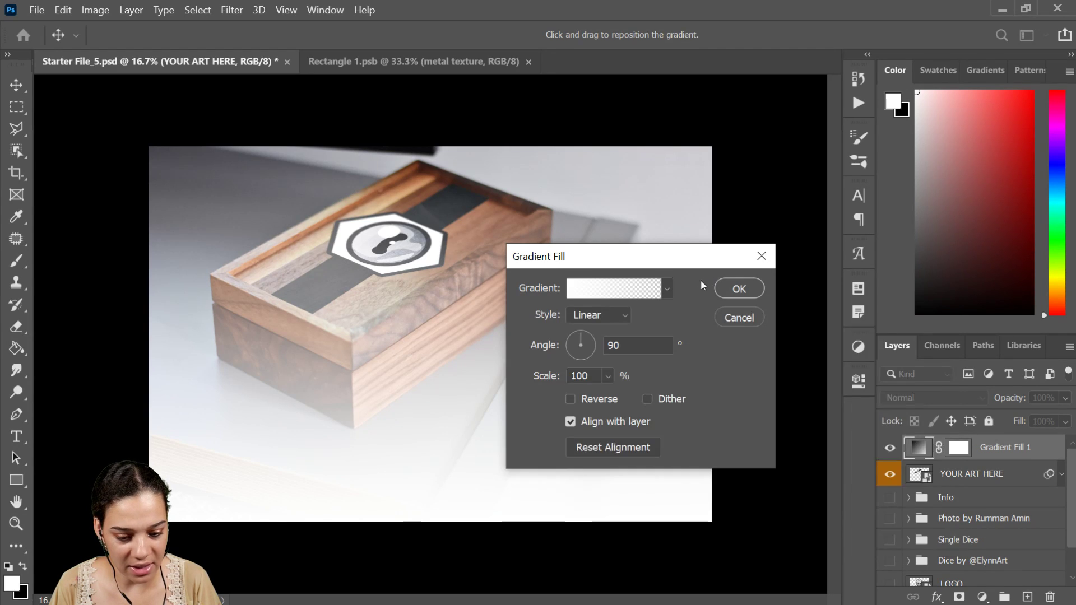
left_click(590, 352)
left_click_drag(593, 350, 564, 344)
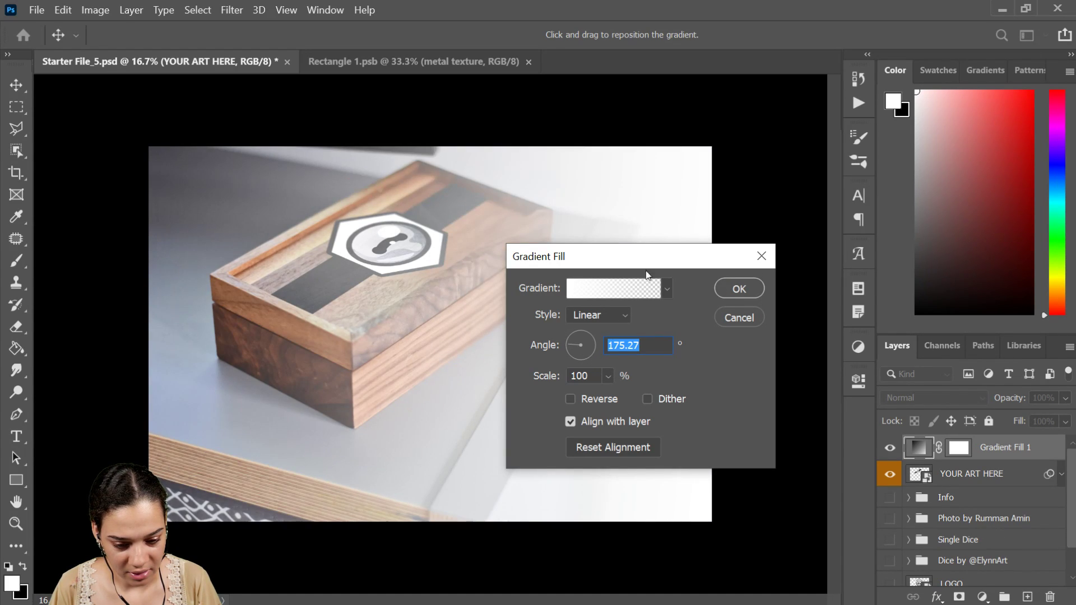
left_click(568, 344)
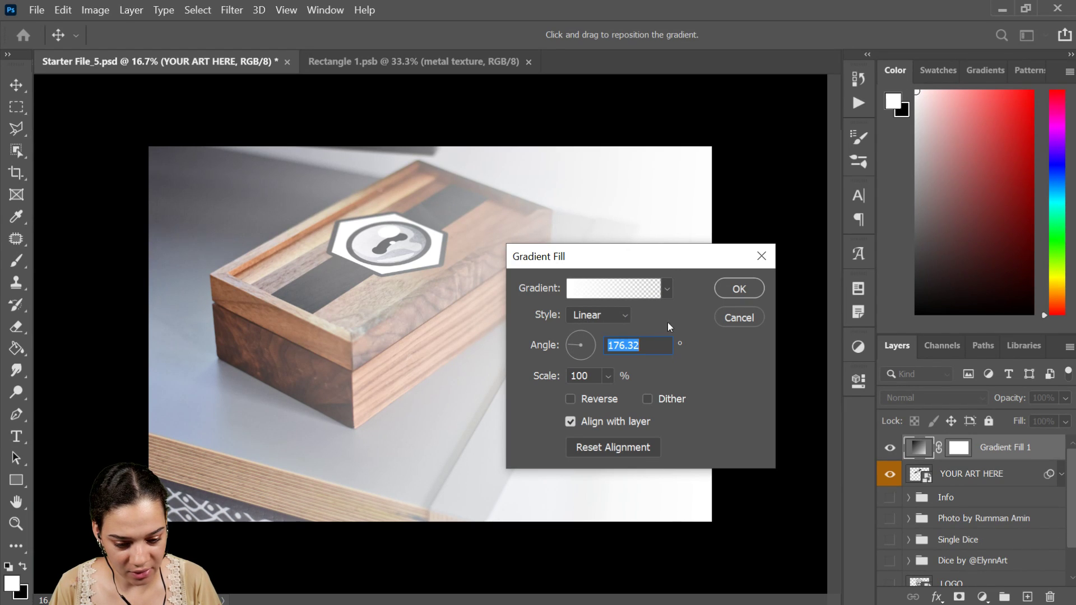
left_click(740, 289)
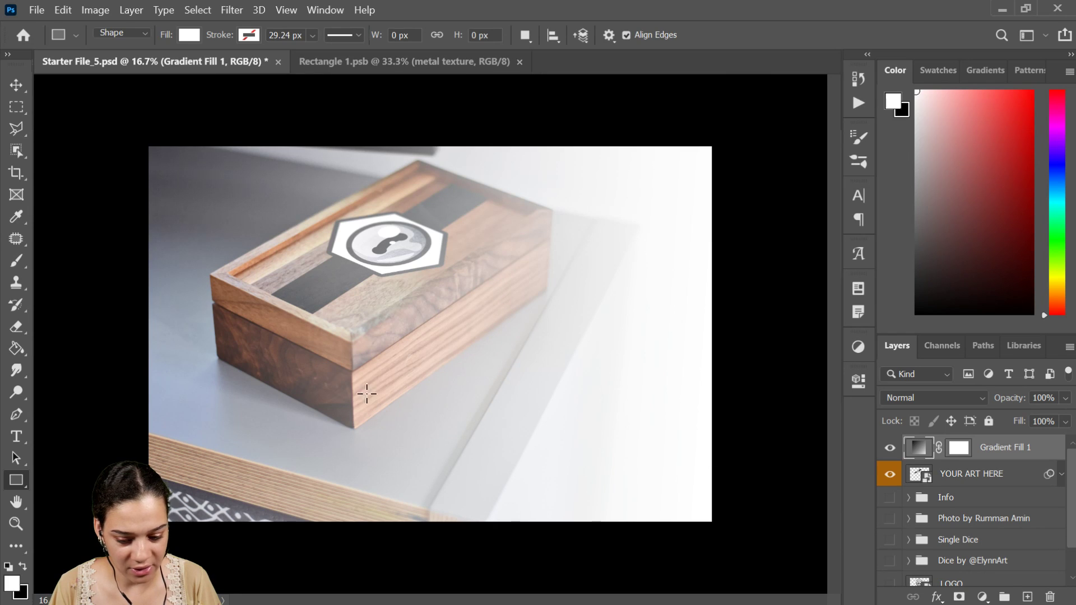
Reset the colours to default, undo the white gradient fill and add a linear black-to-transparent one at 148.41°.
left_click(10, 567)
key("ctrl+z")
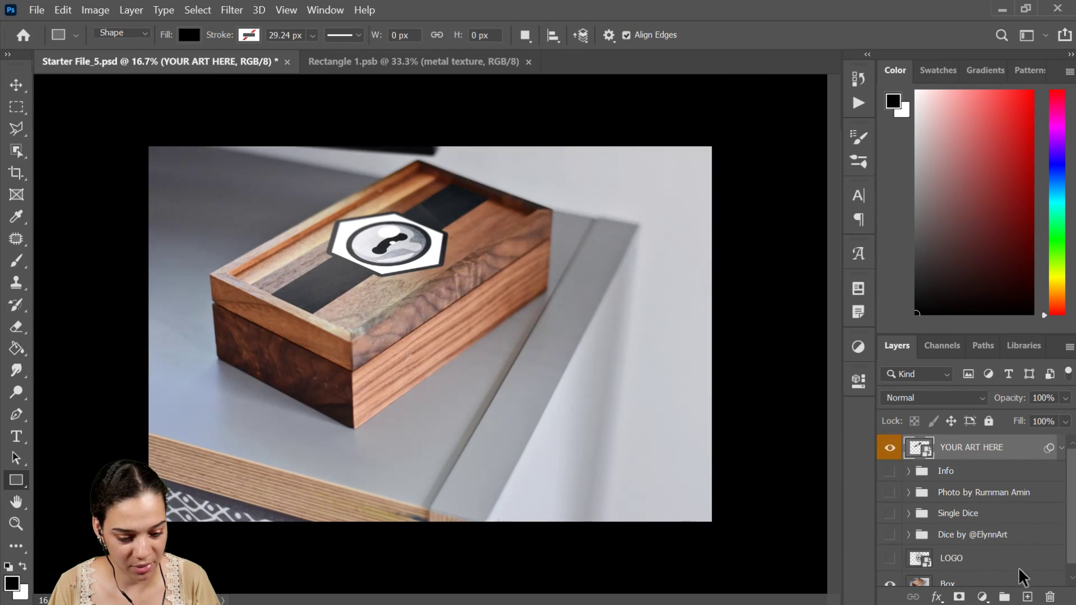
left_click(982, 597)
left_click(990, 292)
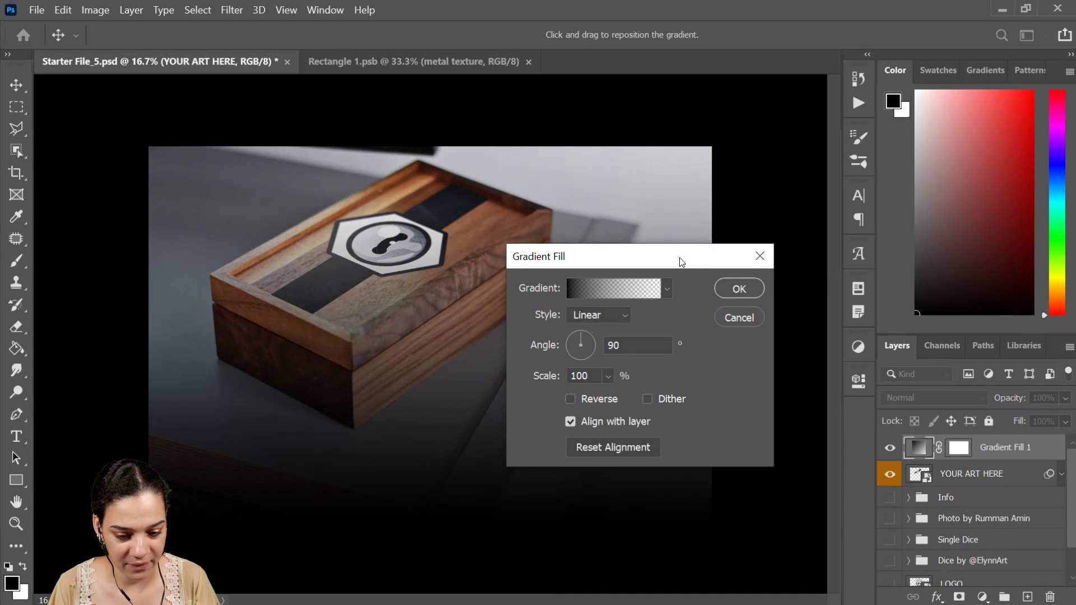
left_click(564, 337)
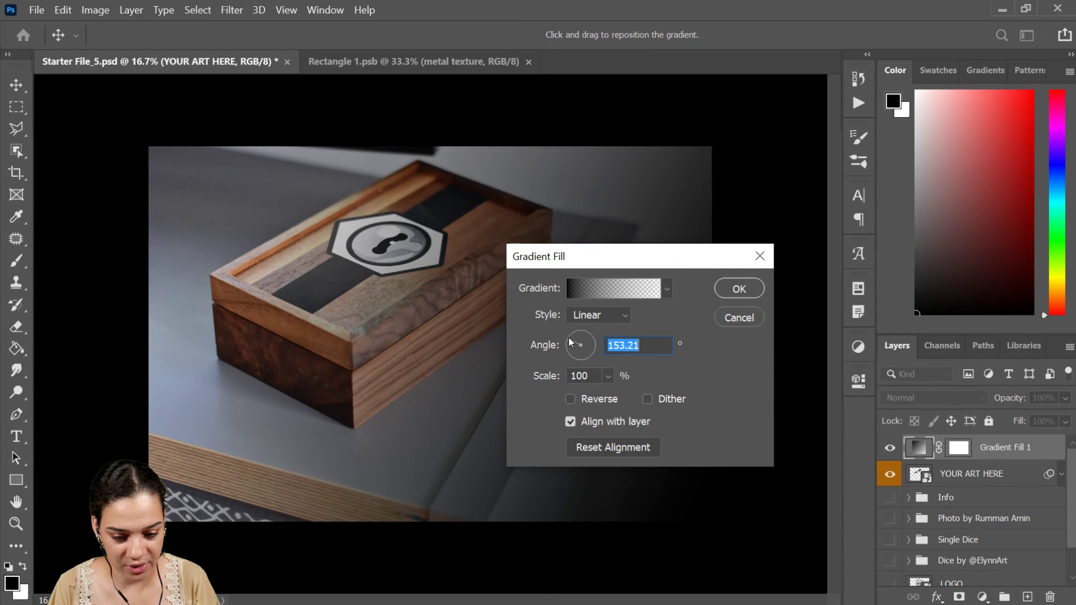
left_click_drag(570, 341, 571, 340)
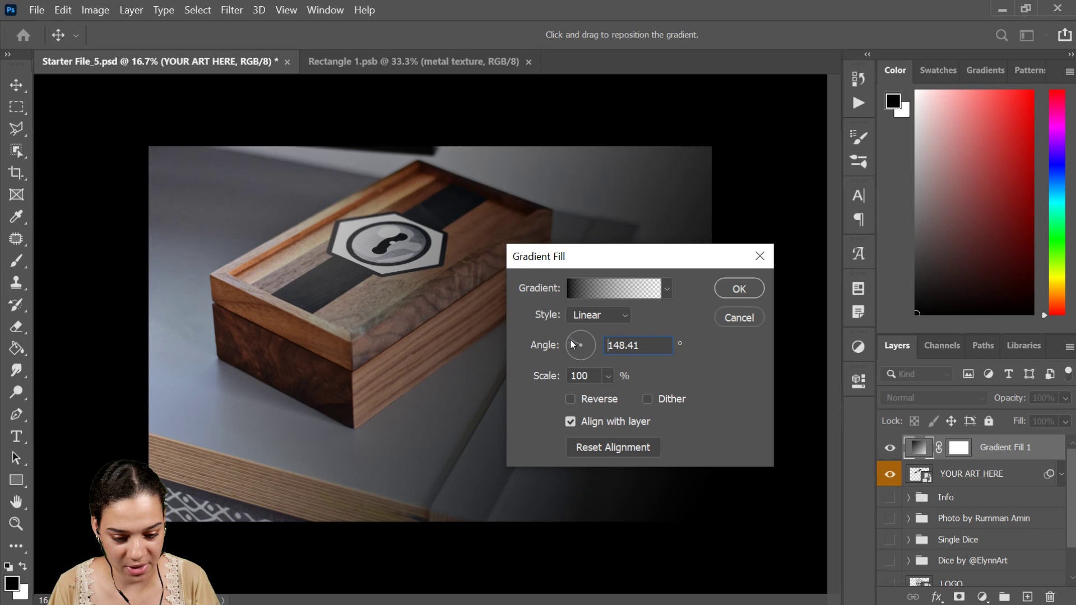
left_click(739, 288)
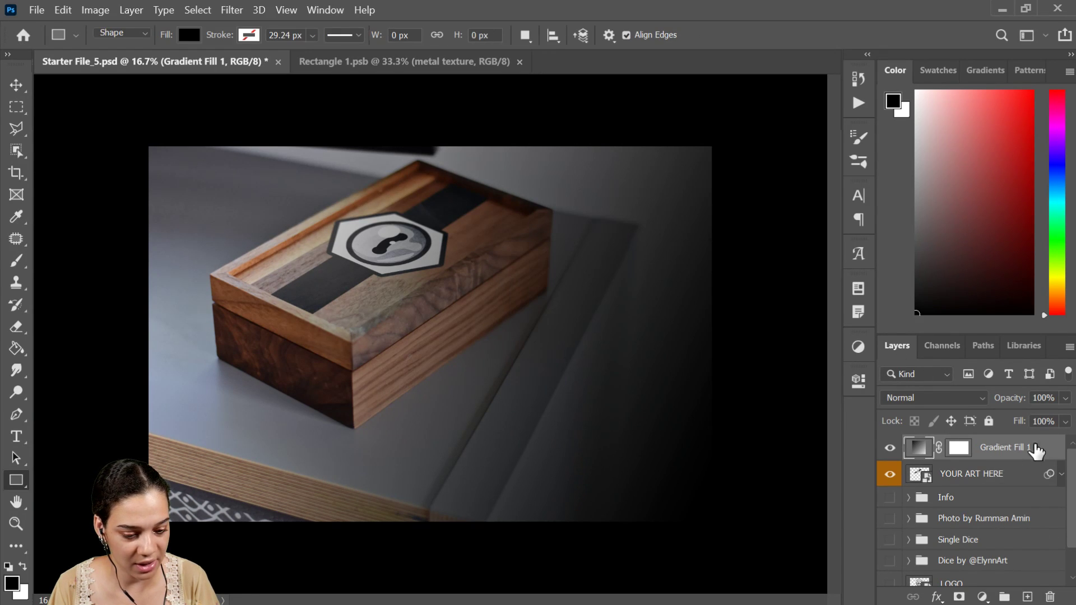
Clip the black gradient fill to the YOUR ART HERE layer and lower its Fill to 24%.
right_click(1045, 446)
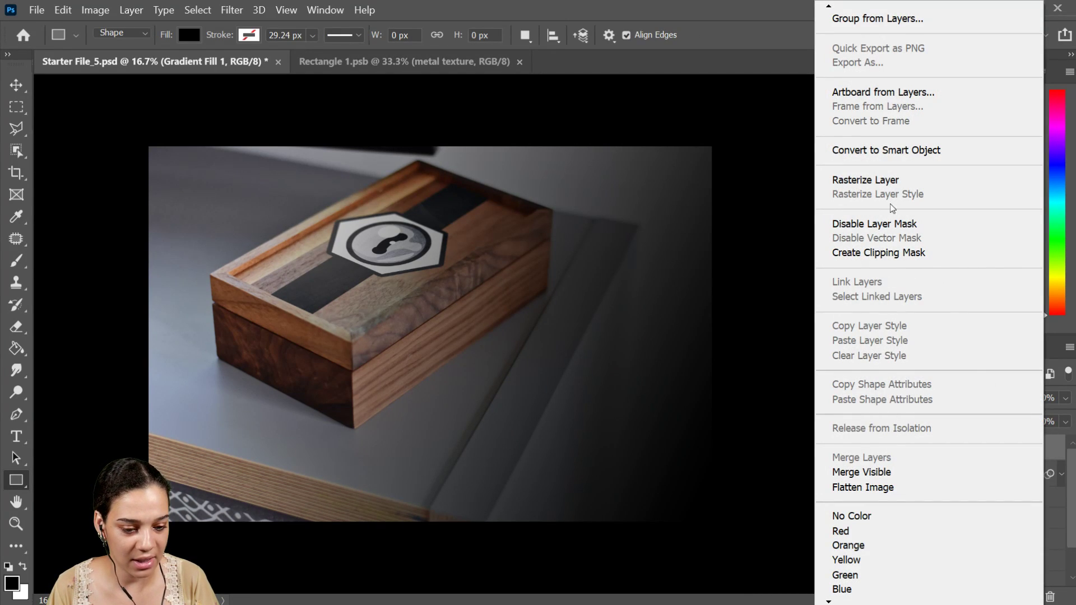
left_click(911, 253)
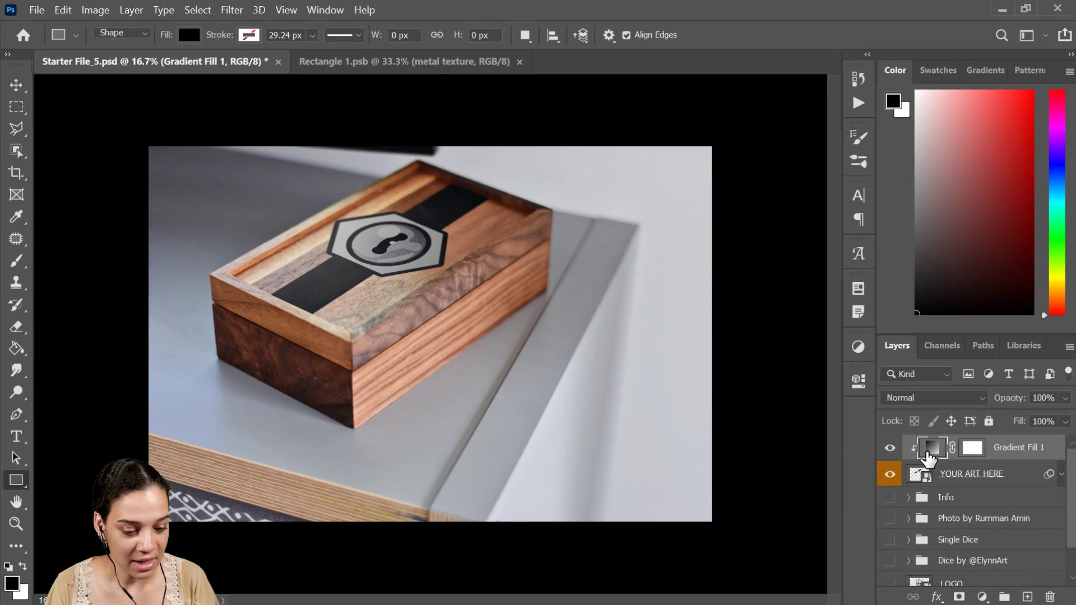
left_click(1063, 422)
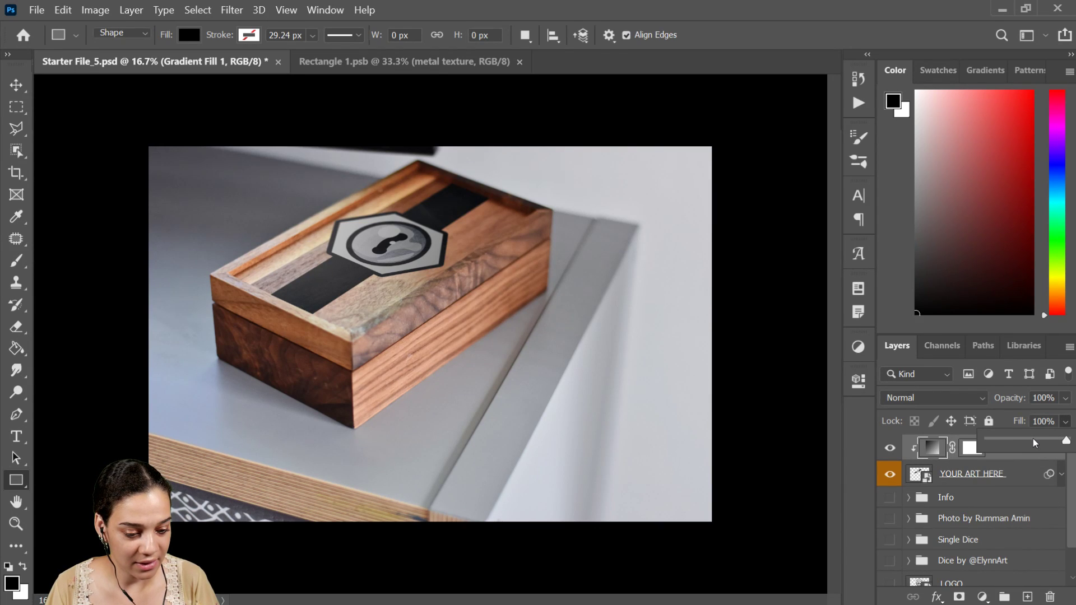
left_click(1030, 437)
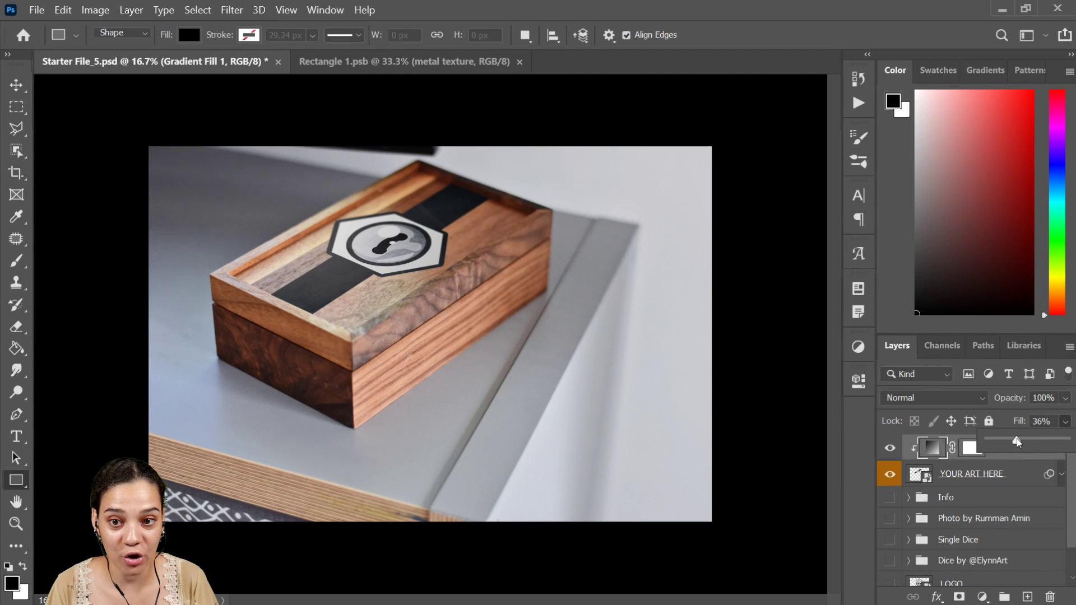
left_click(1018, 440)
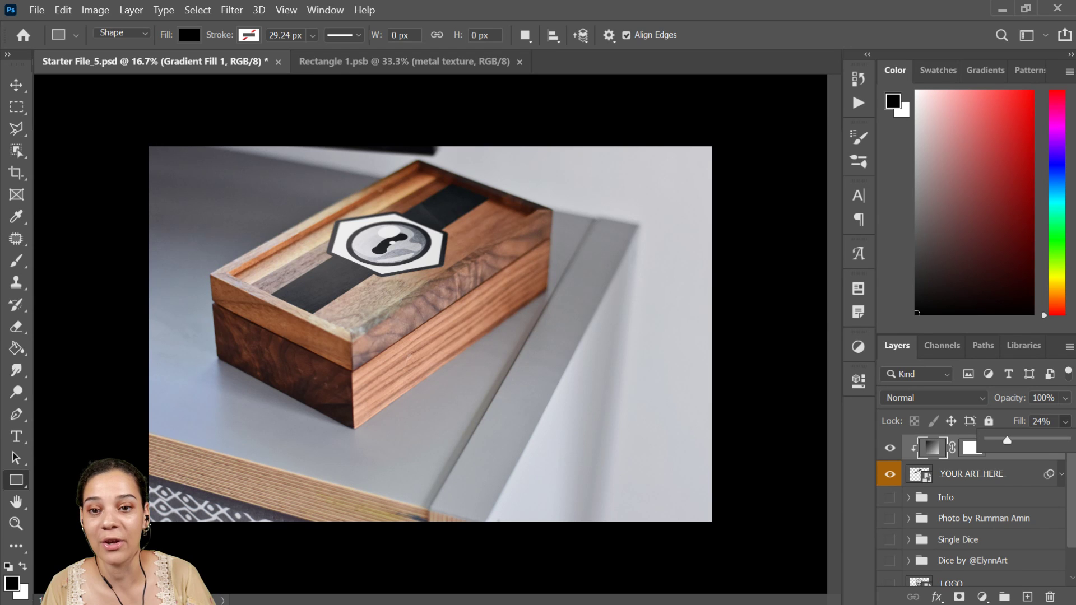
key("ctrl+minus")
key("ctrl+minus")
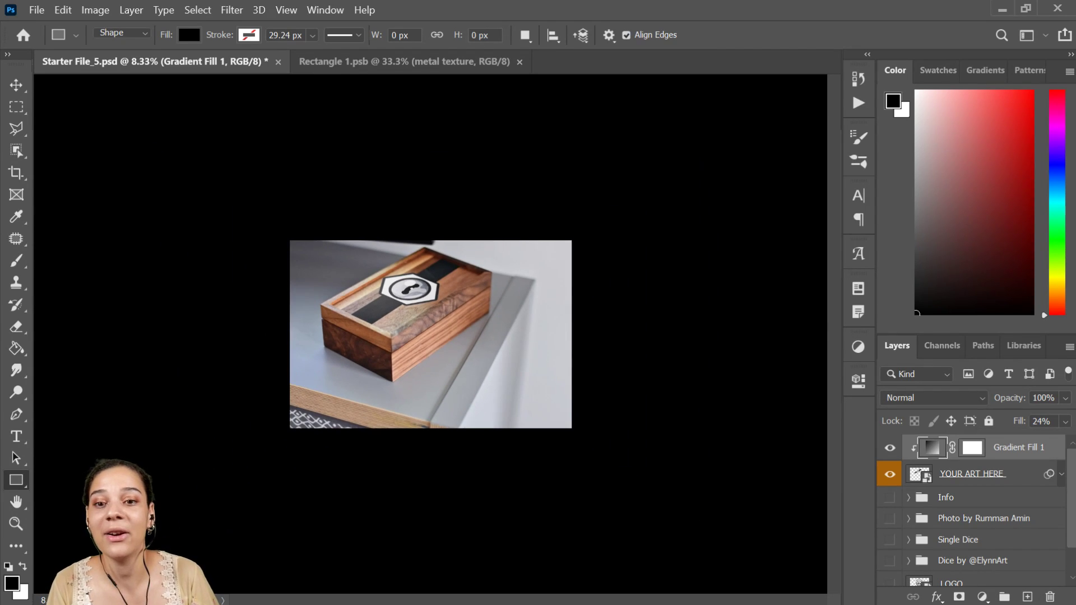
key("ctrl+plus")
key("ctrl+plus")
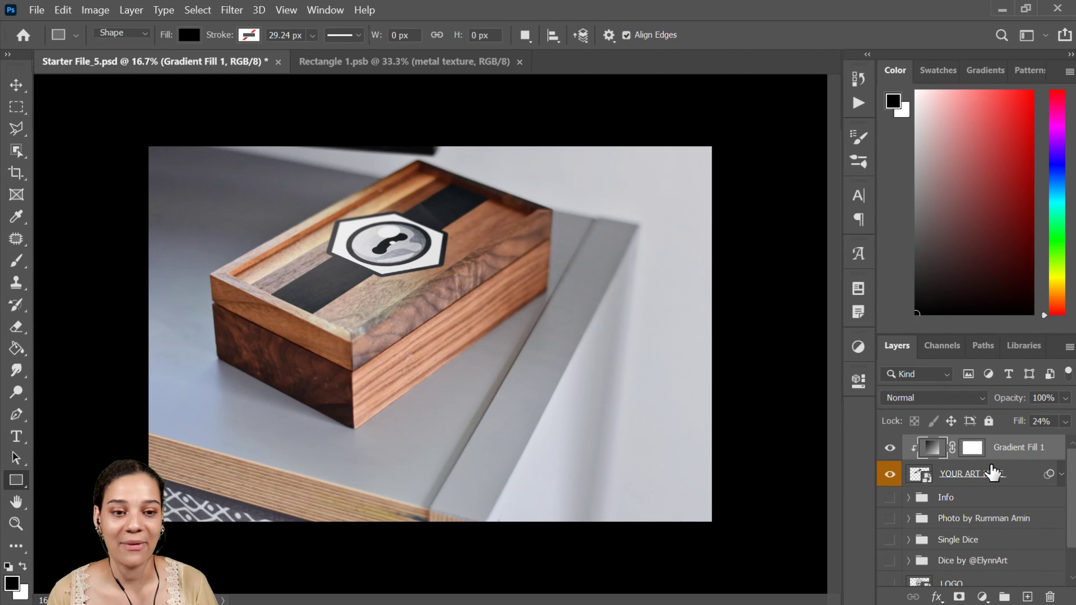
scroll(974, 525, "down", 1)
left_click(890, 515)
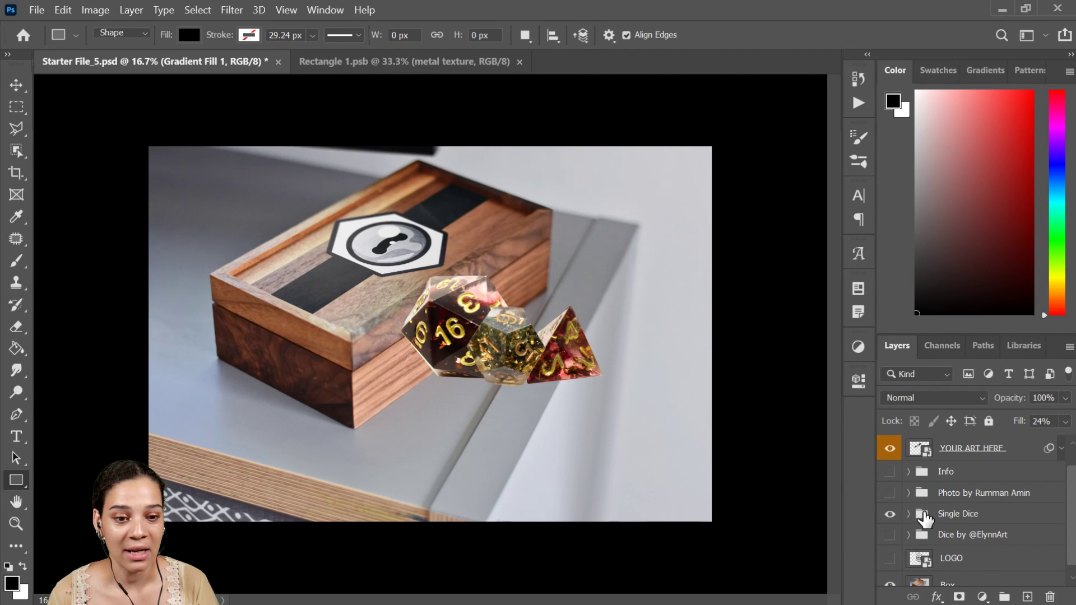
left_click(890, 514)
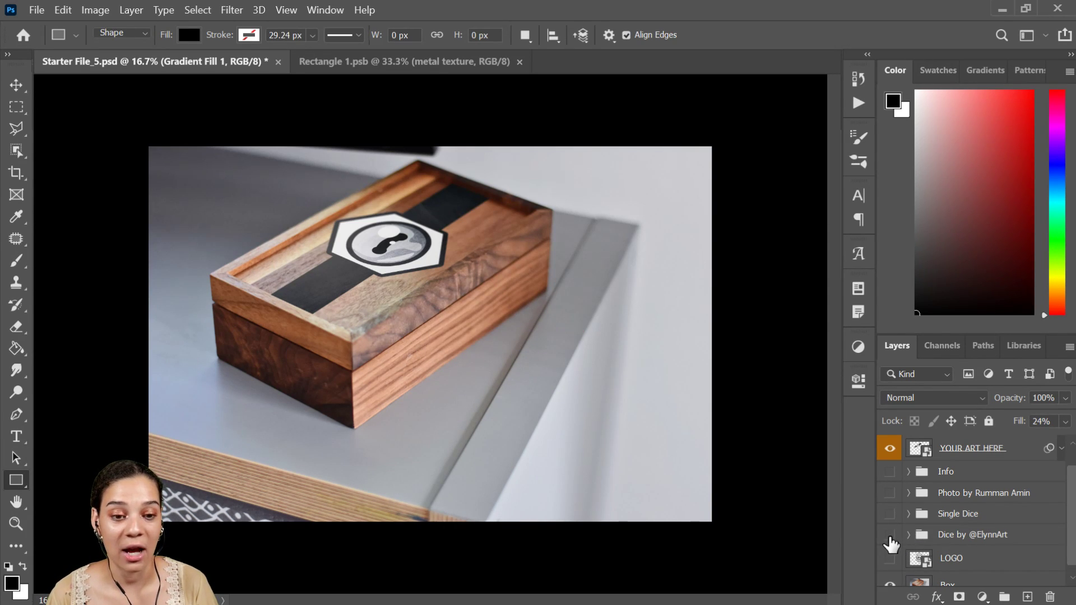
left_click(890, 535)
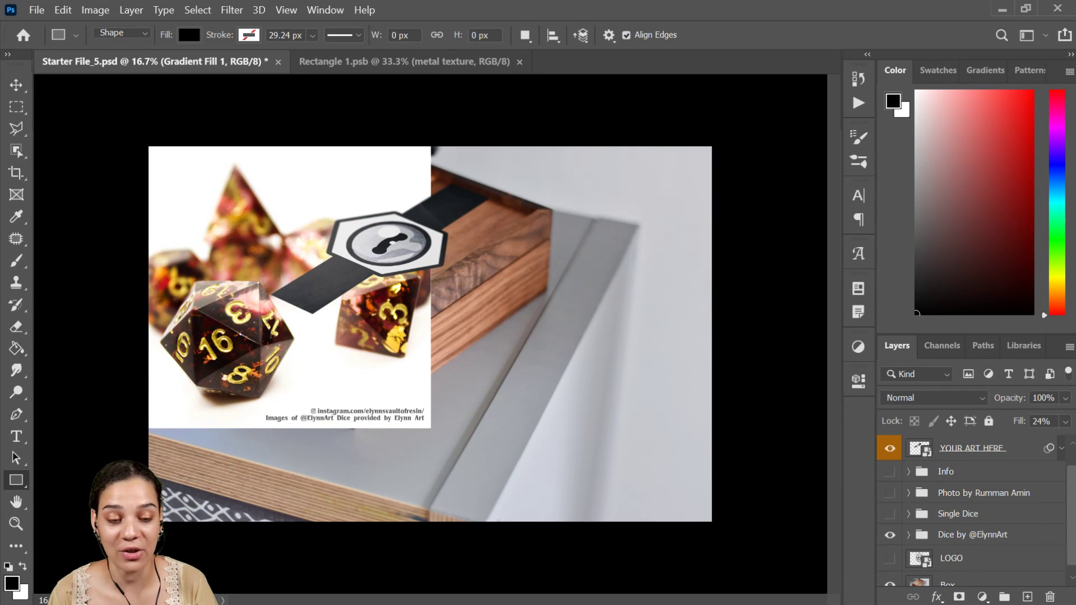
left_click(891, 537)
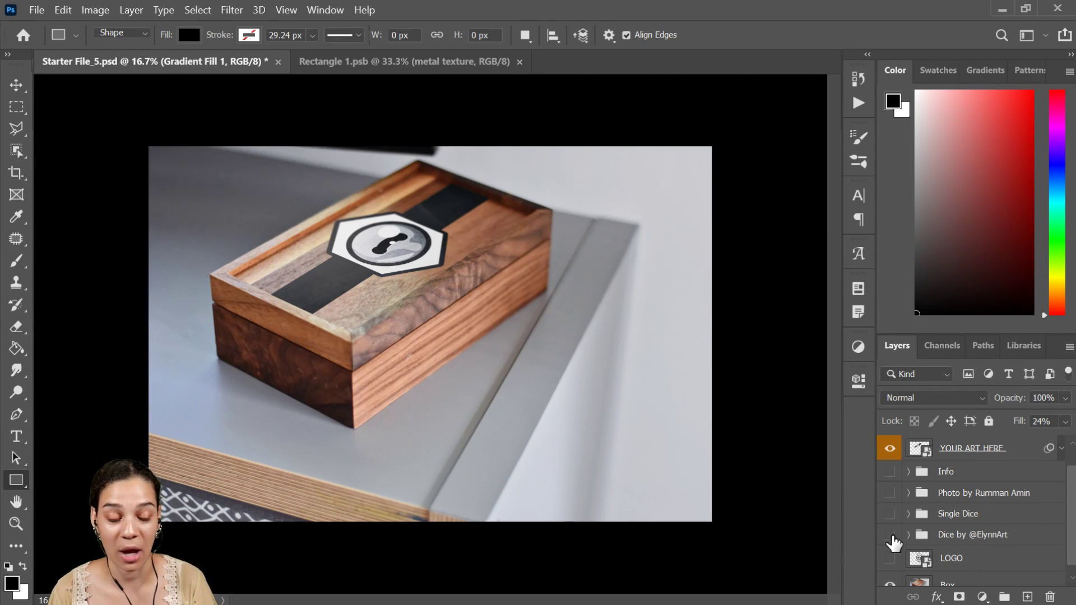
left_click(891, 515)
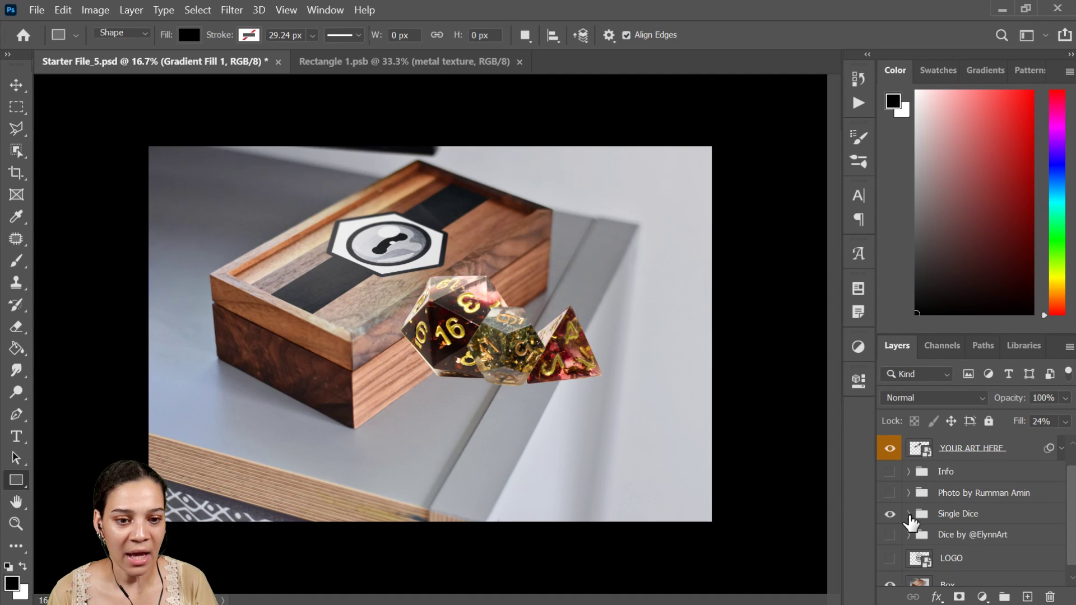
left_click(909, 515)
Scale die 1 down to about 73% and place it on the table beside the box's near corner.
left_click(983, 543)
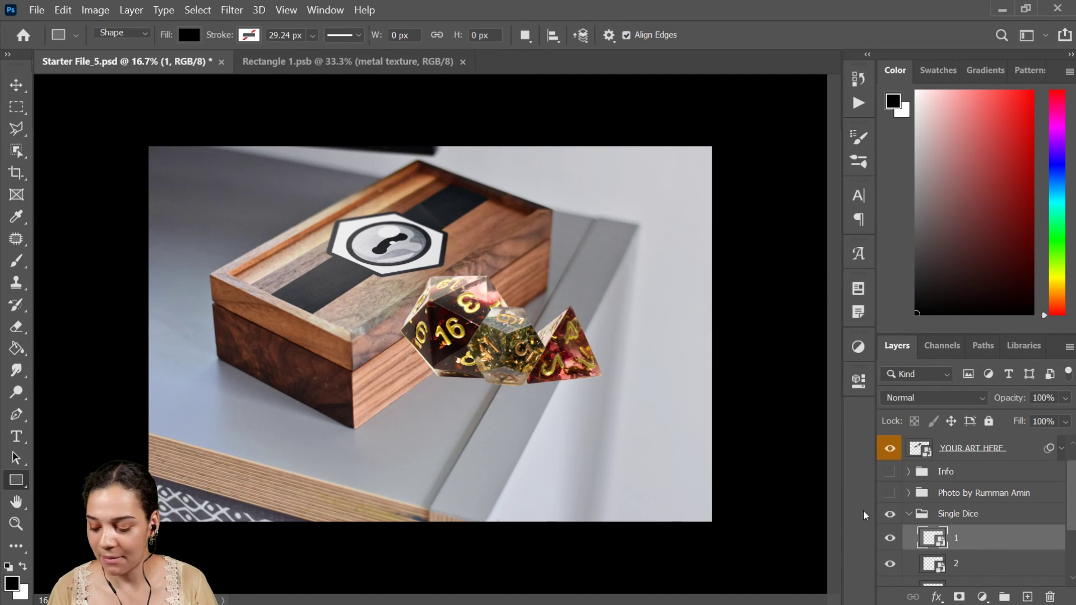
key("ctrl+t")
left_click_drag(475, 381, 409, 425)
left_click_drag(437, 374, 421, 391)
left_click_drag(399, 427, 402, 421)
key("Return")
key("u")
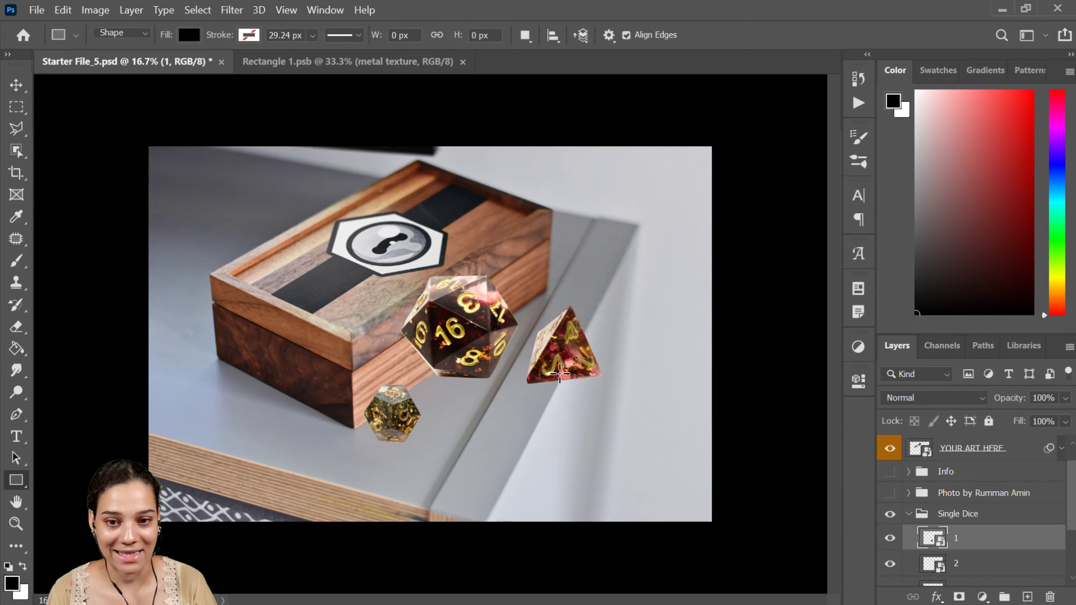
Shrink the pyramid die on layer 2 and place it on the table just off the box's dark short side.
left_click(978, 566)
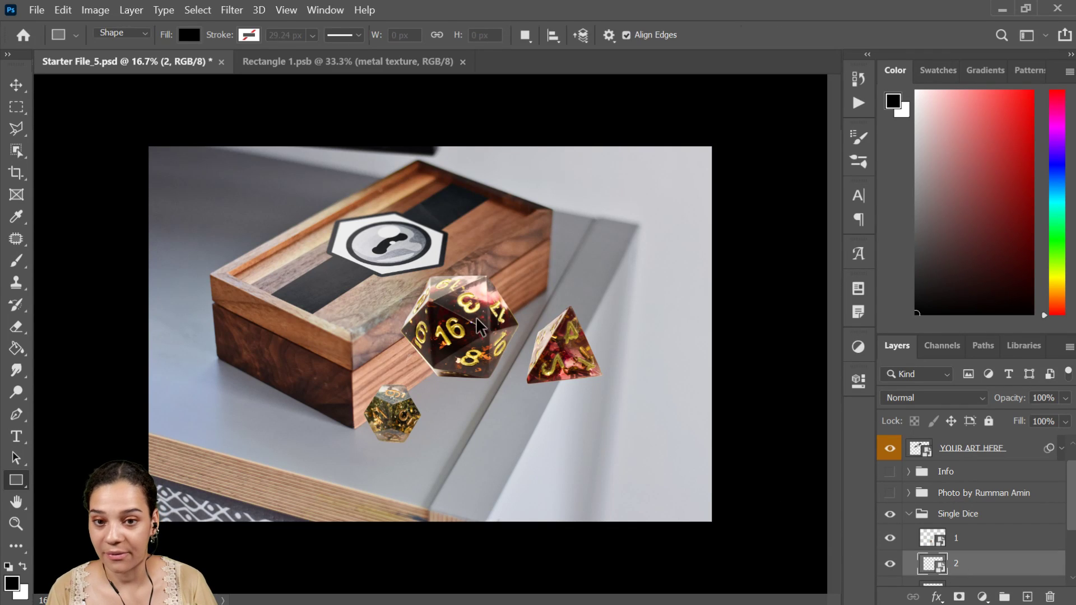
key("ctrl+t")
left_click_drag(561, 348, 228, 377)
left_click_drag(261, 410, 257, 398)
left_click_drag(208, 422, 461, 381)
key("ctrl+plus")
left_click_drag(337, 412, 327, 373)
key("u")
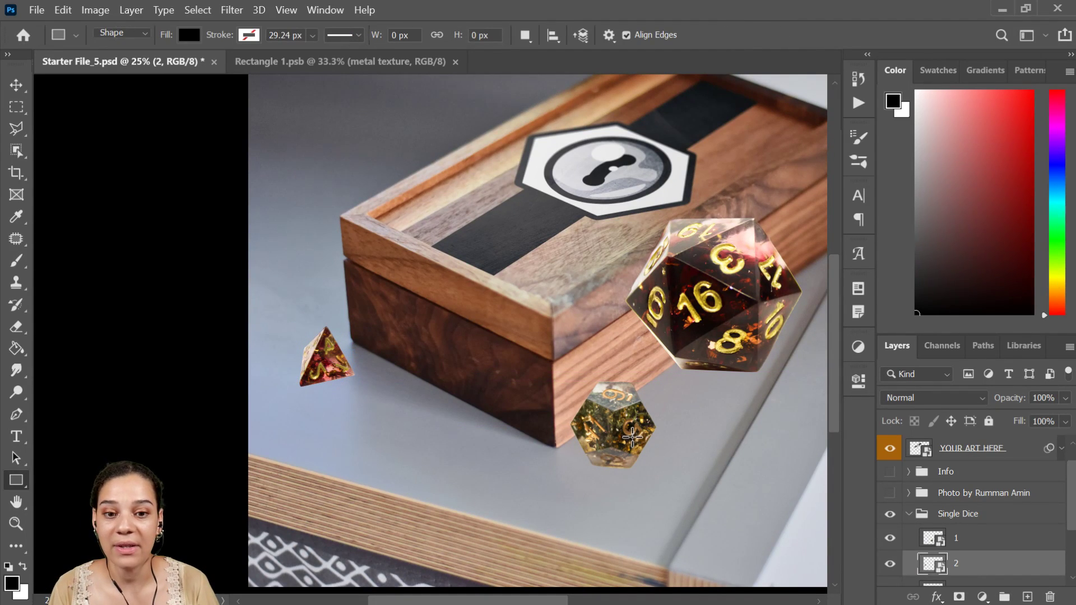
Scale die 1 down further and place it lower on the table, in front of the box's near corner.
left_click(995, 540)
key("ctrl+t")
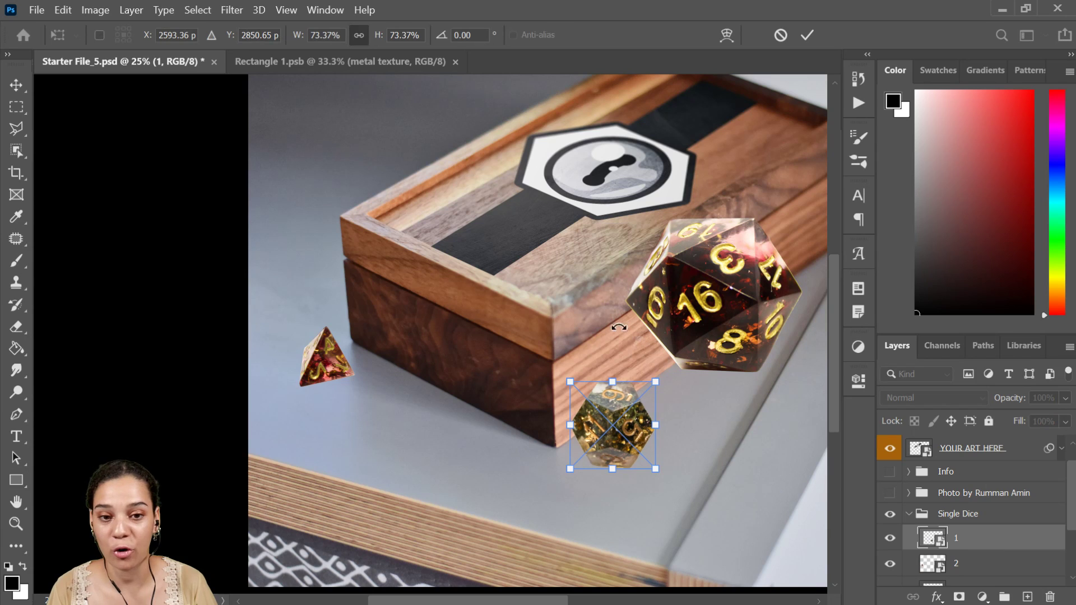
left_click_drag(657, 384, 649, 390)
left_click_drag(621, 439, 381, 439)
left_click_drag(403, 387, 392, 398)
left_click_drag(372, 437, 600, 468)
key("Return")
key("u")
scroll(992, 571, "down", 2)
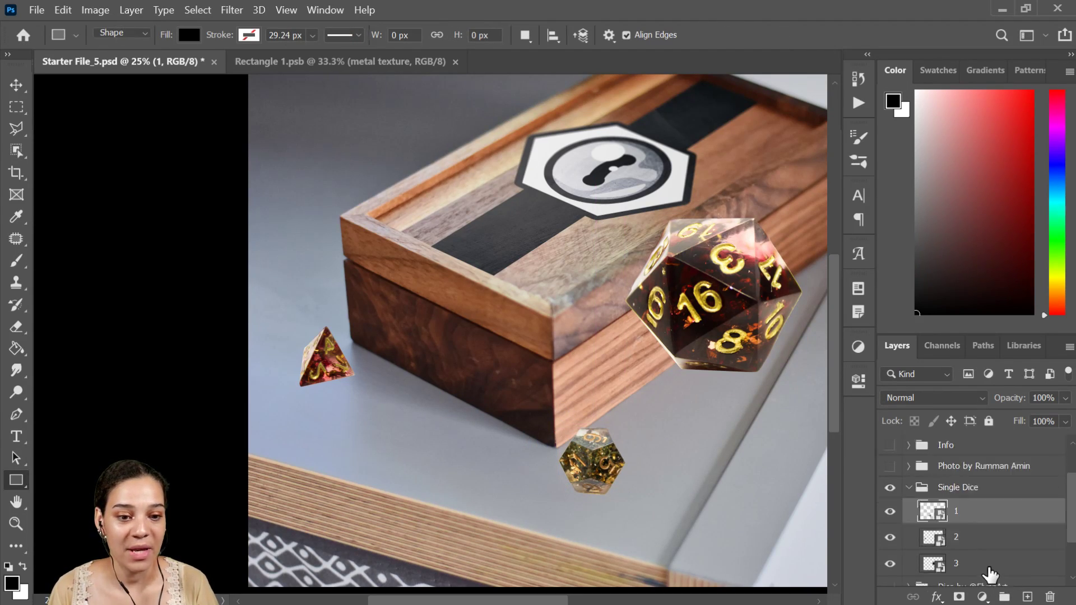
Scale the large die on layer 3 to 53.60% and place it at the box's near corner beside die 1.
left_click(996, 541)
key("ctrl+t")
left_click_drag(738, 309, 542, 445)
left_click_drag(606, 349, 534, 425)
left_click_drag(504, 463, 546, 454)
left_click_drag(575, 405, 566, 413)
mouse_move(547, 461)
left_mouse_down()
mouse_move(554, 448)
mouse_move(537, 452)
left_mouse_up()
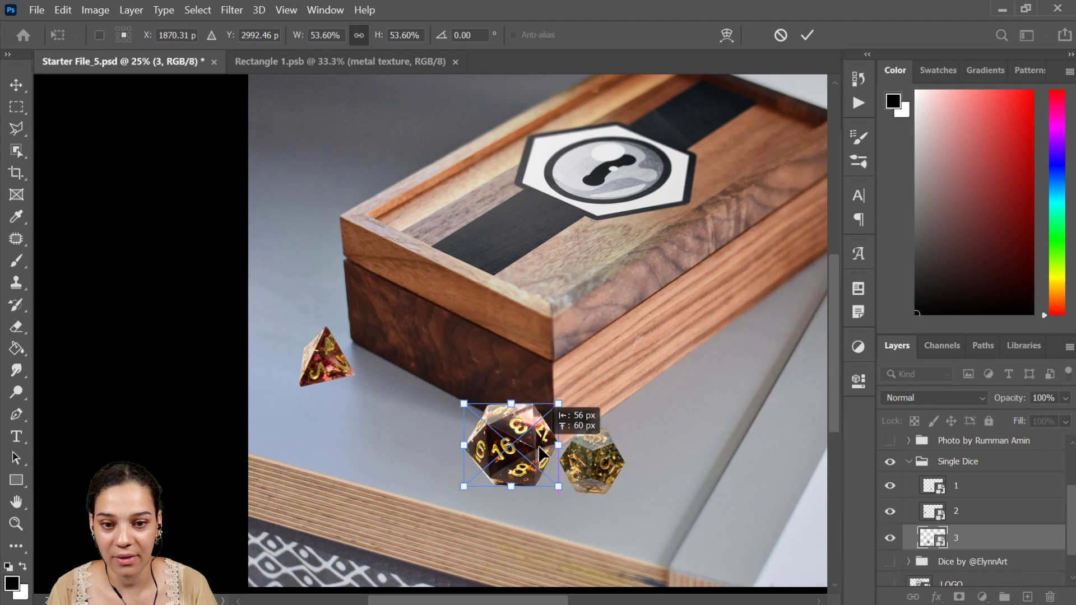
key("Return")
key("u")
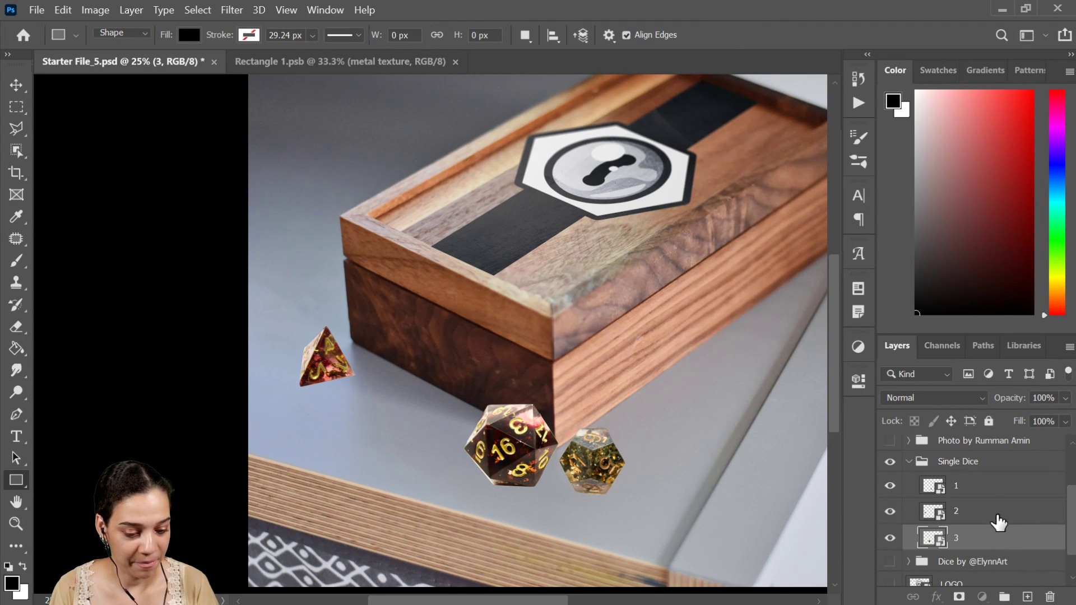
left_click(992, 511)
key("ctrl+t")
key("Return")
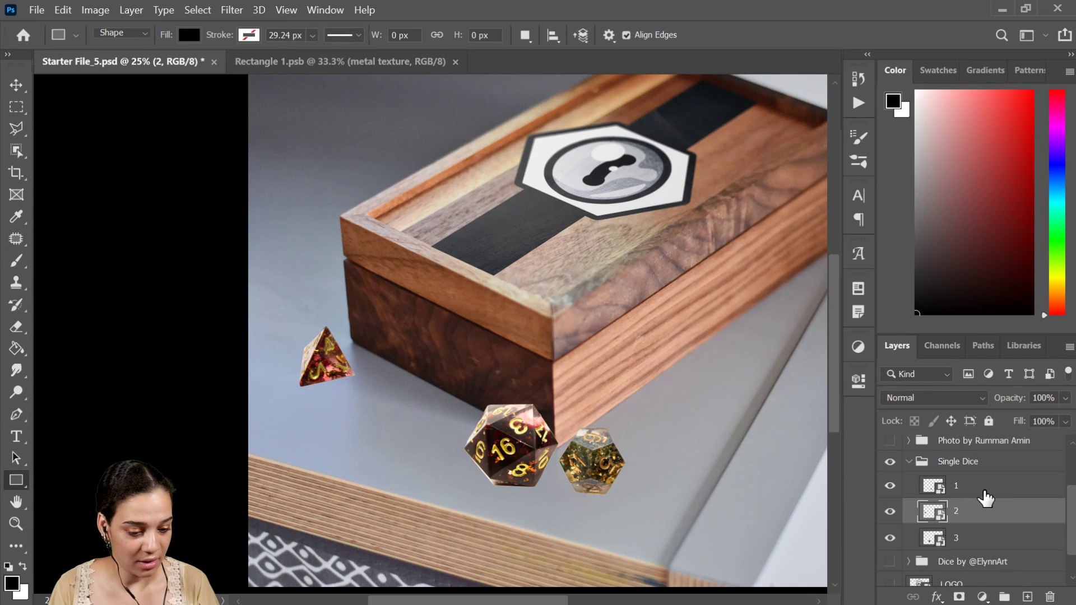
Move die 1 closer to the large die so that it overlaps that die's lower edge.
left_click(981, 485)
key("ctrl+t")
left_click_drag(597, 473, 577, 481)
key("Return")
key("u")
key("ctrl+minus")
key("ctrl+plus")
key("ctrl+plus")
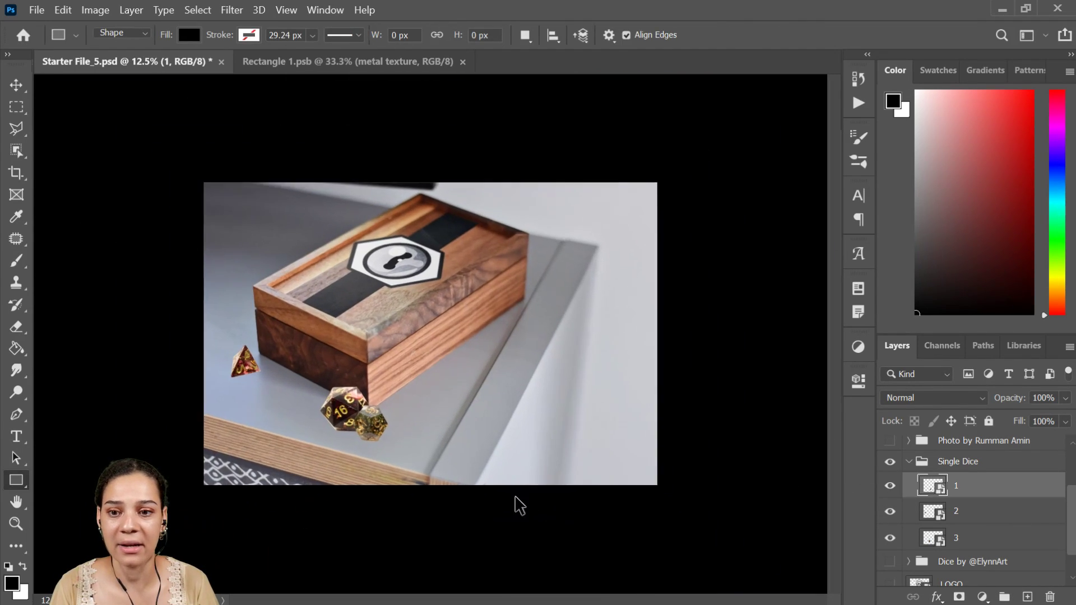
left_click_drag(346, 428, 559, 431)
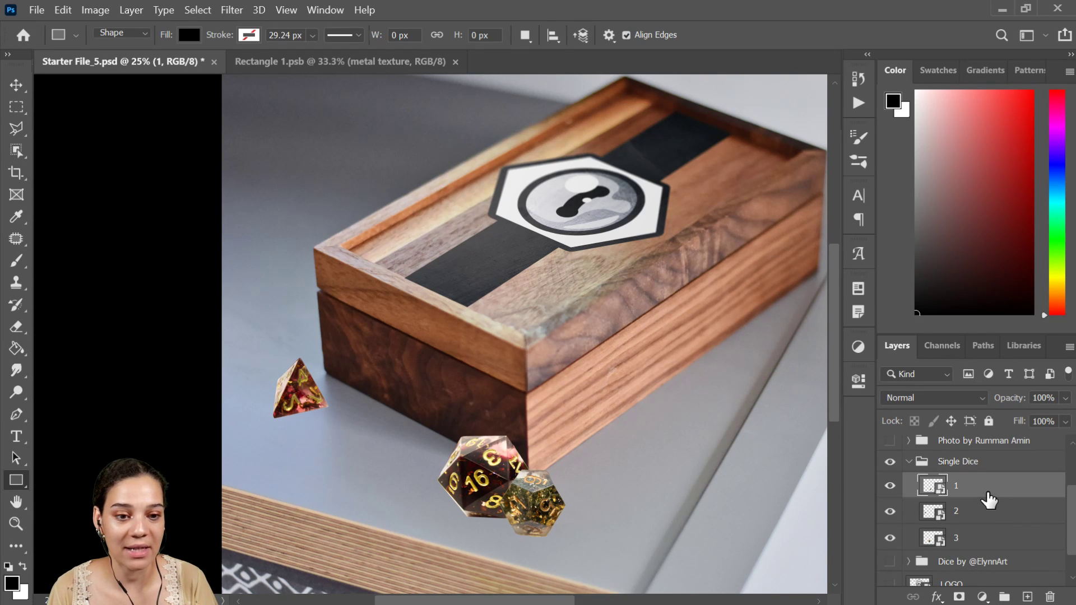
Hide and show layers 1, 2 and 3 one at a time to identify which die each holds.
left_click(889, 539)
left_click(891, 486)
left_click(890, 486)
left_click(890, 511)
left_click(890, 512)
Duplicate the pyramid die's layer 2 and turn the lower one black with Hue/Saturation at Lightness -100.
left_click(1003, 511)
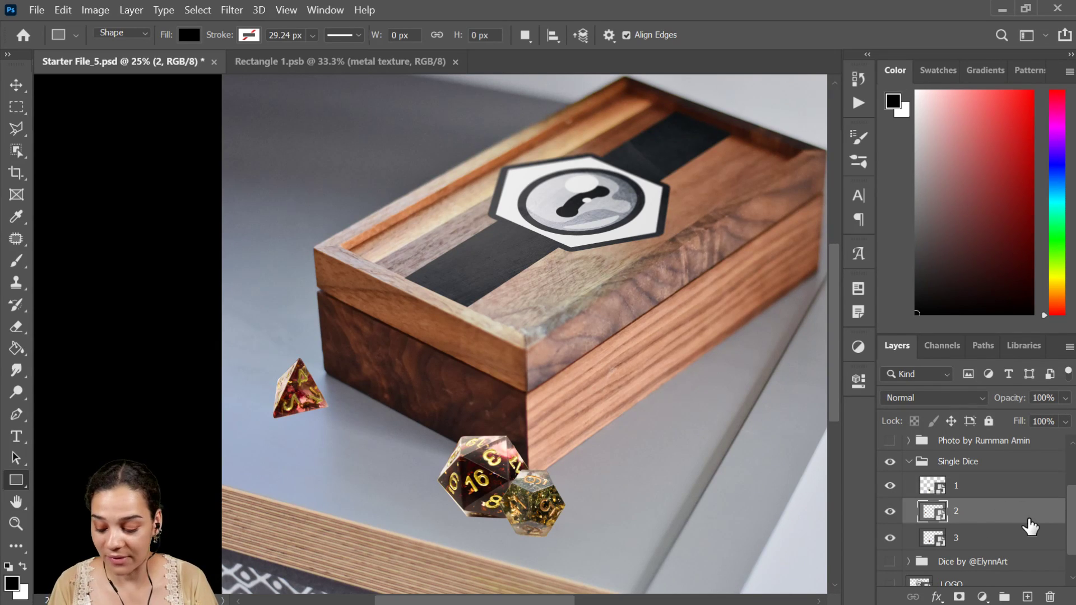
key("ctrl+j")
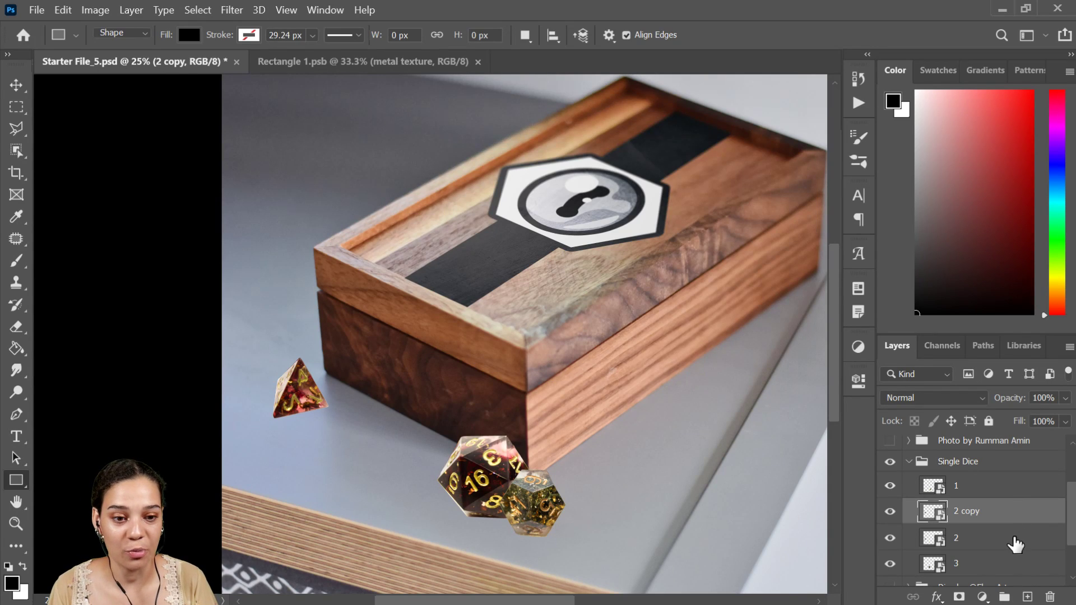
left_click(986, 543)
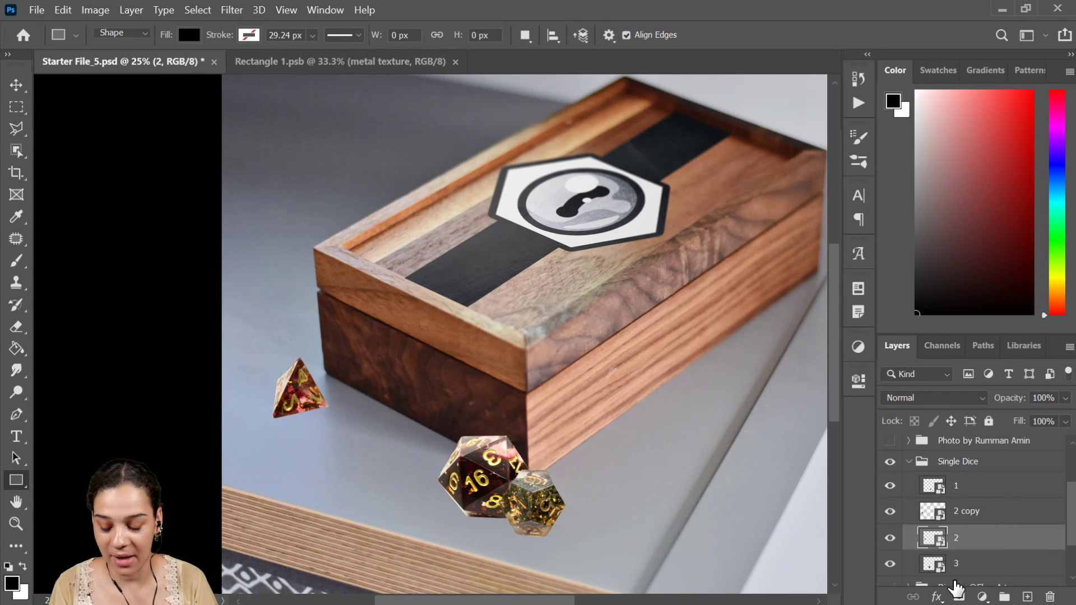
key("ctrl+u")
left_click_drag(495, 294, 386, 285)
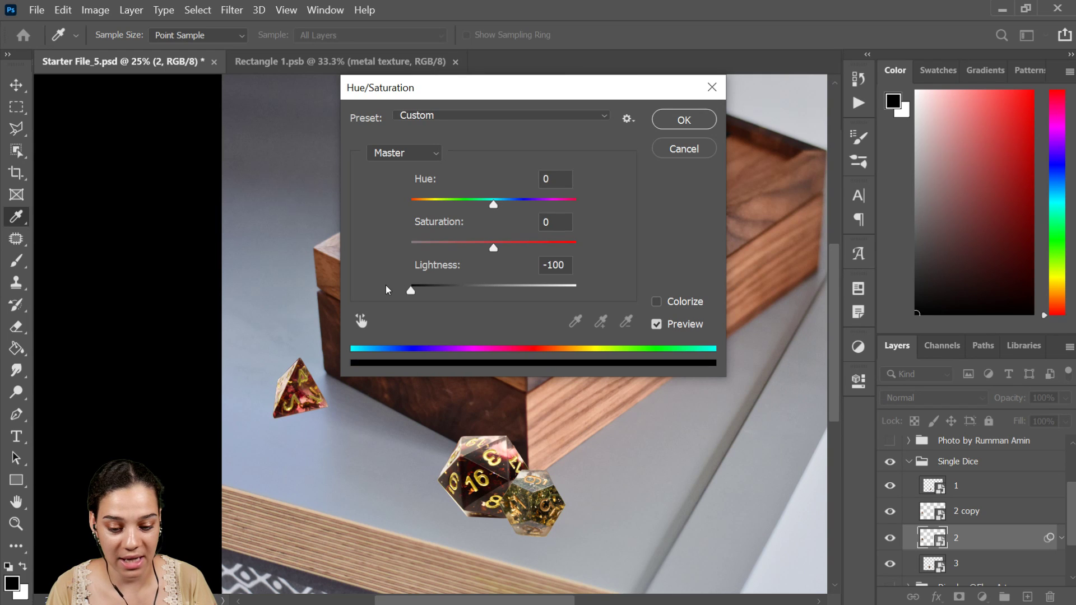
left_click(683, 120)
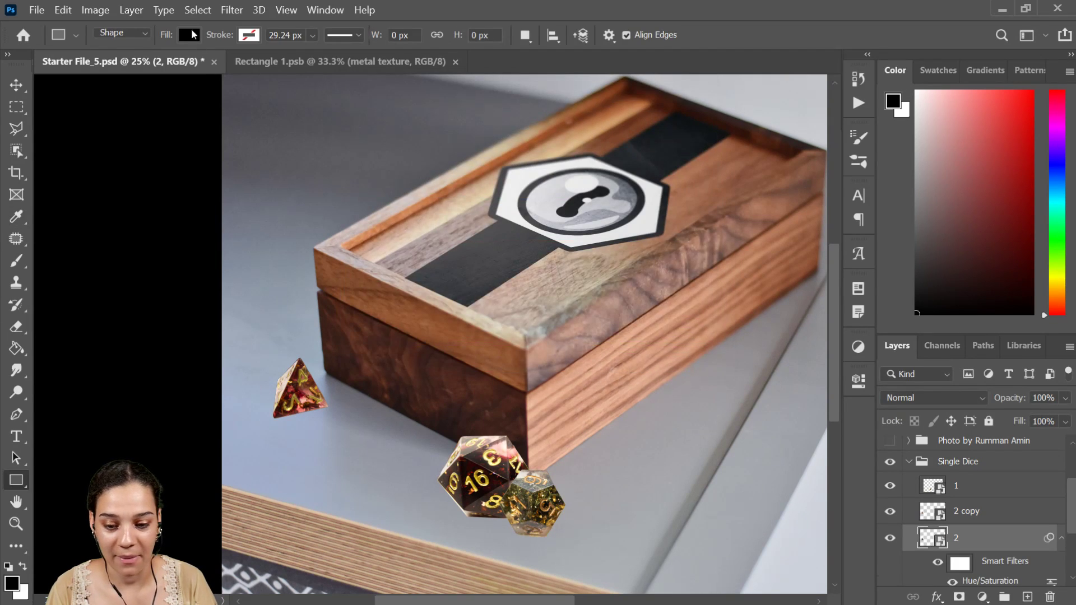
Apply a Gaussian Blur with a 78.4-pixel radius to the blackened layer 2.
left_click(232, 9)
mouse_move(321, 199)
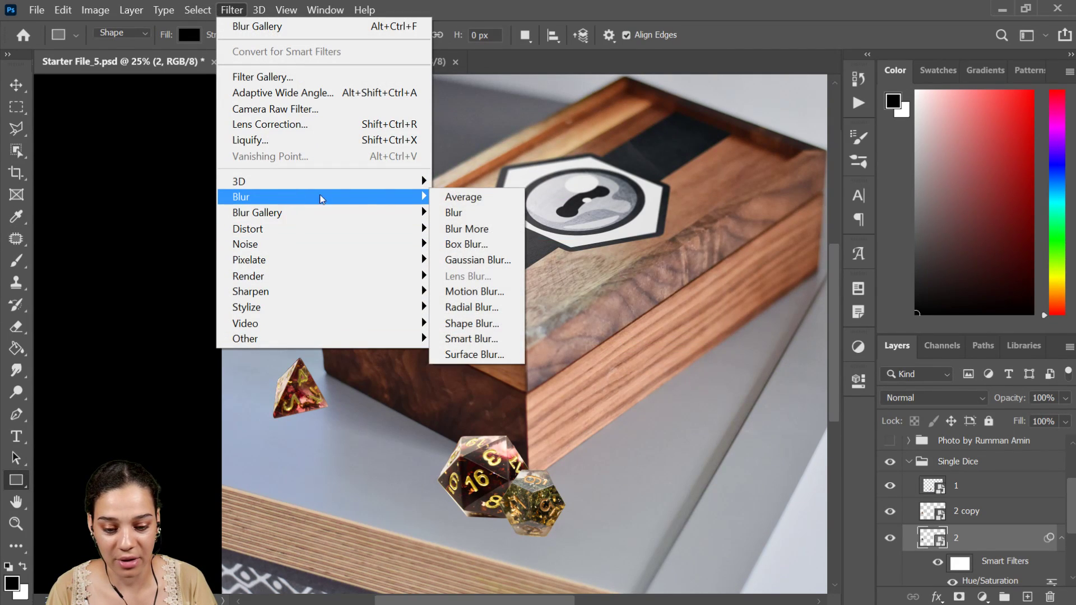
left_click(477, 260)
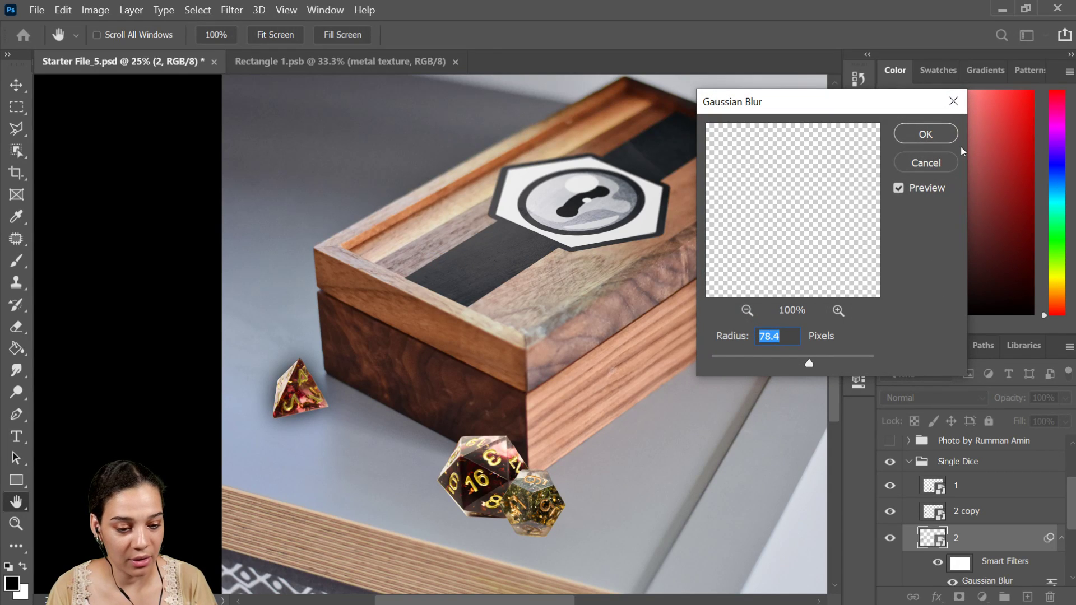
left_click(946, 136)
Flatten the blurred shadow to 56.97% width and 19.07% height, rotate it -5.87° and set it under the pyramid die.
key("ctrl+t")
key("Return")
left_click_drag(298, 376, 320, 420)
key("Return")
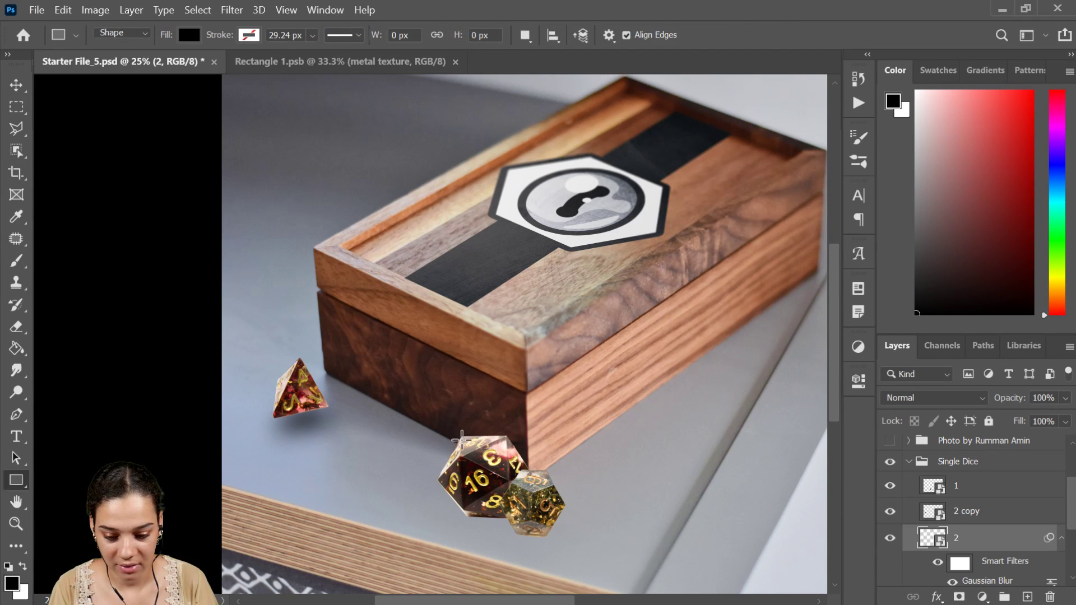
Nudge the pyramid die's shadow up and slightly left to X 584.22 px, Y 2514 px.
key("ctrl+t")
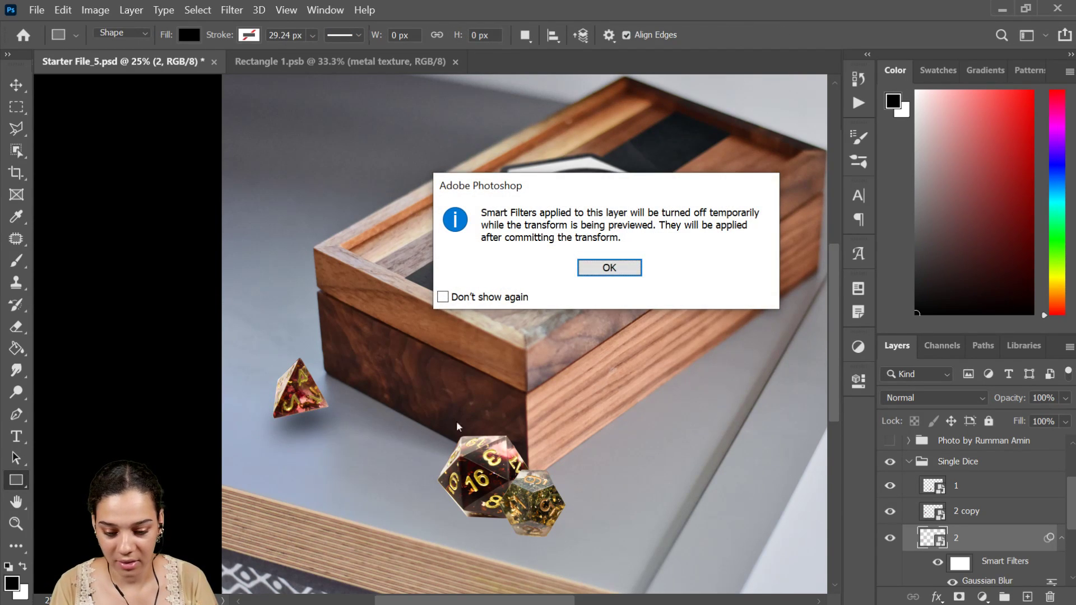
left_click(609, 268)
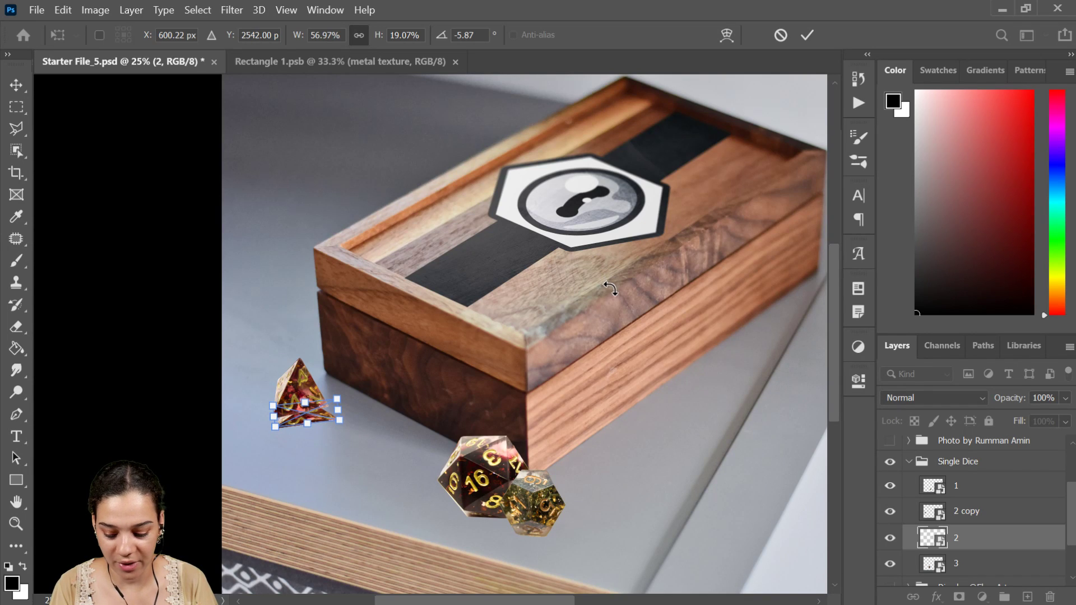
key("Return")
key("u")
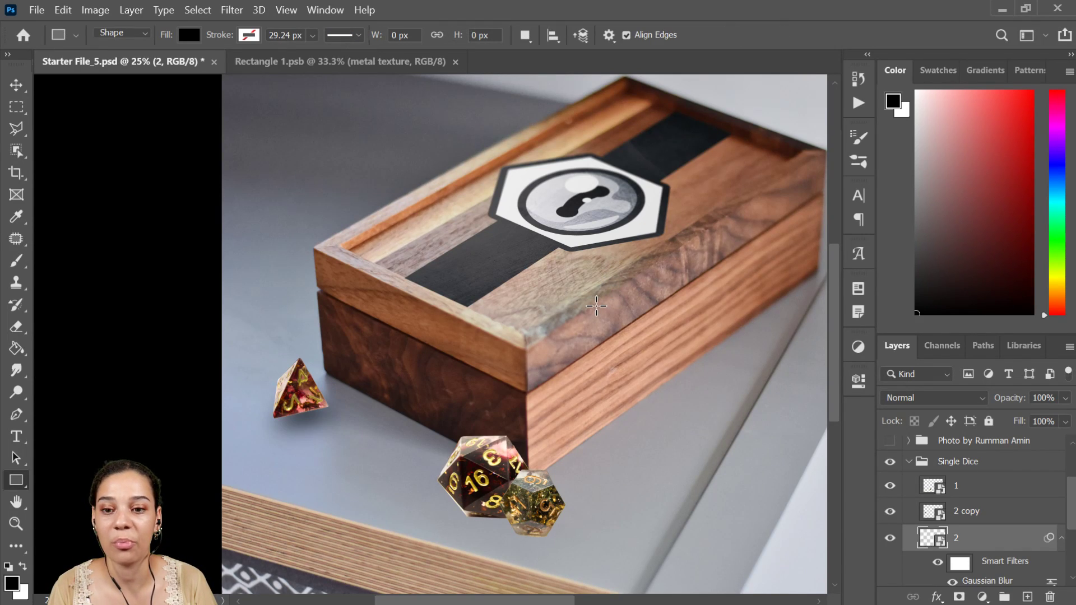
key("ctrl+t")
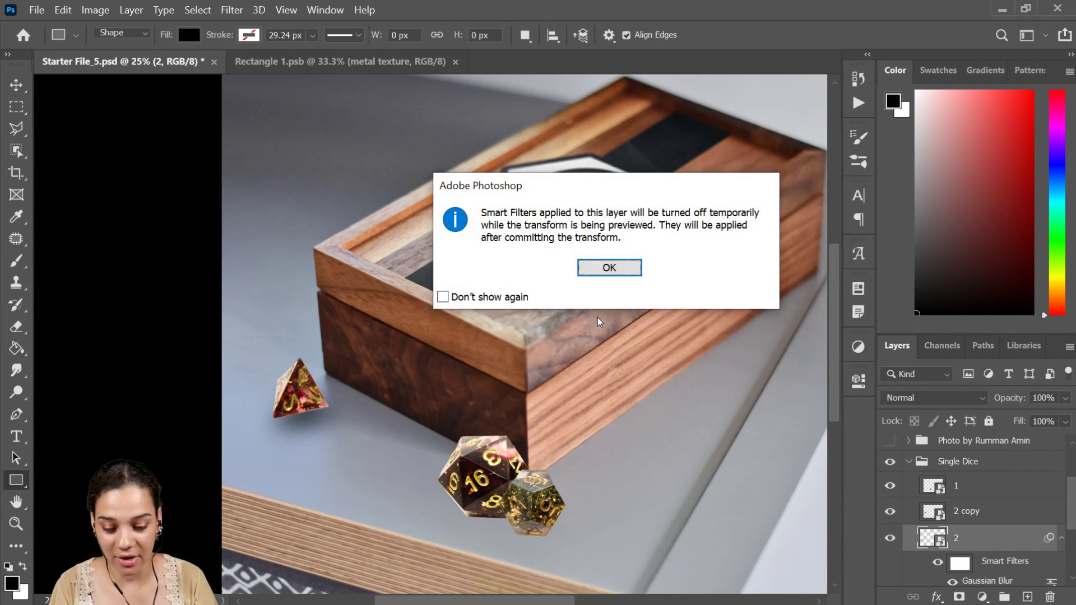
left_click(609, 268)
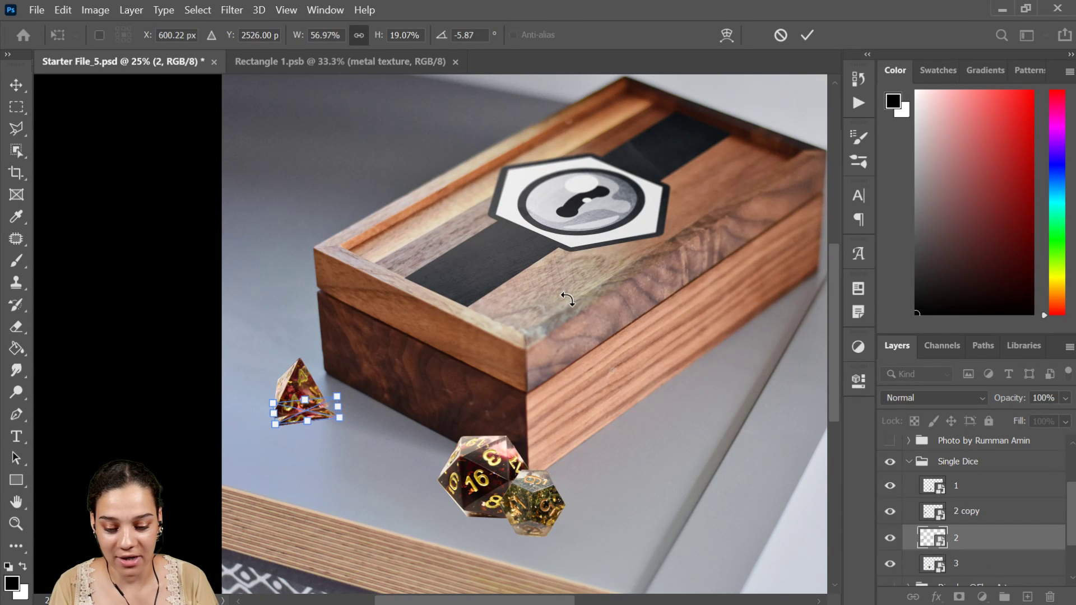
key("Return")
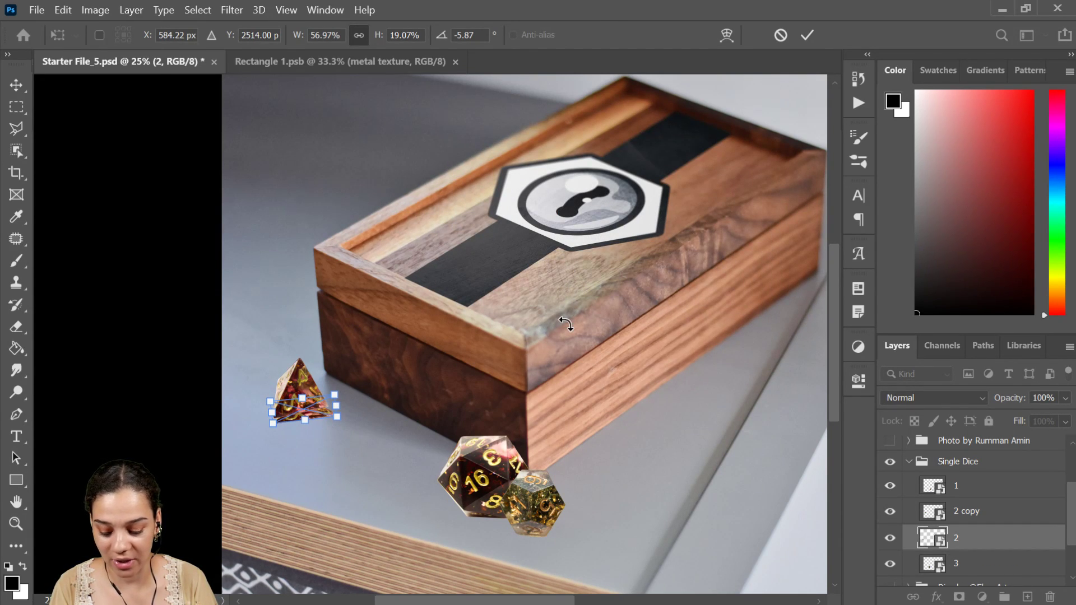